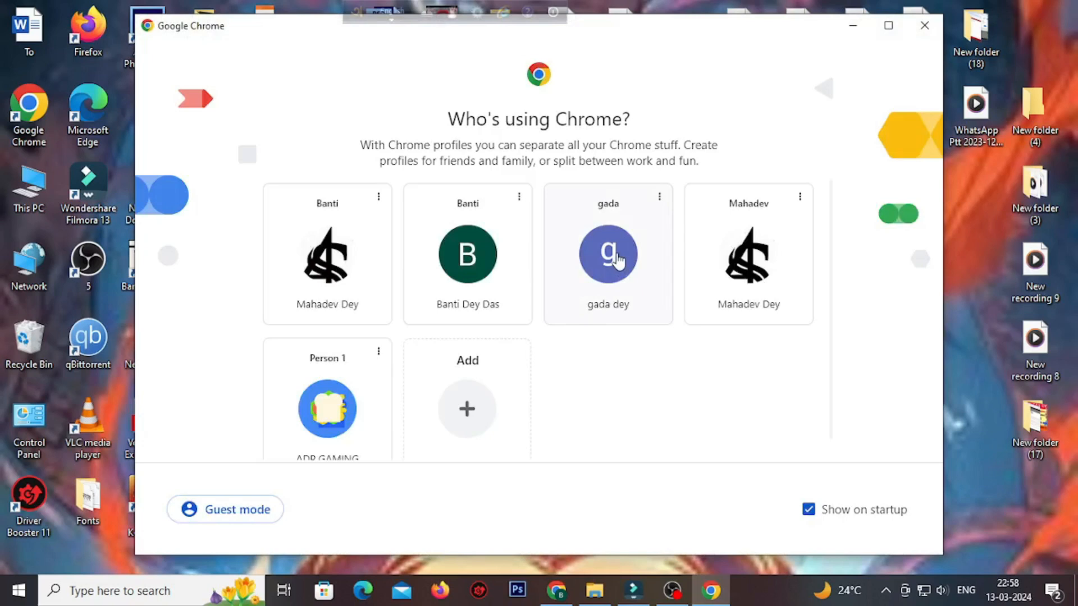
Open a browser window with the third Chrome profile, maximize it, and search for "caa application".
left_click(664, 267)
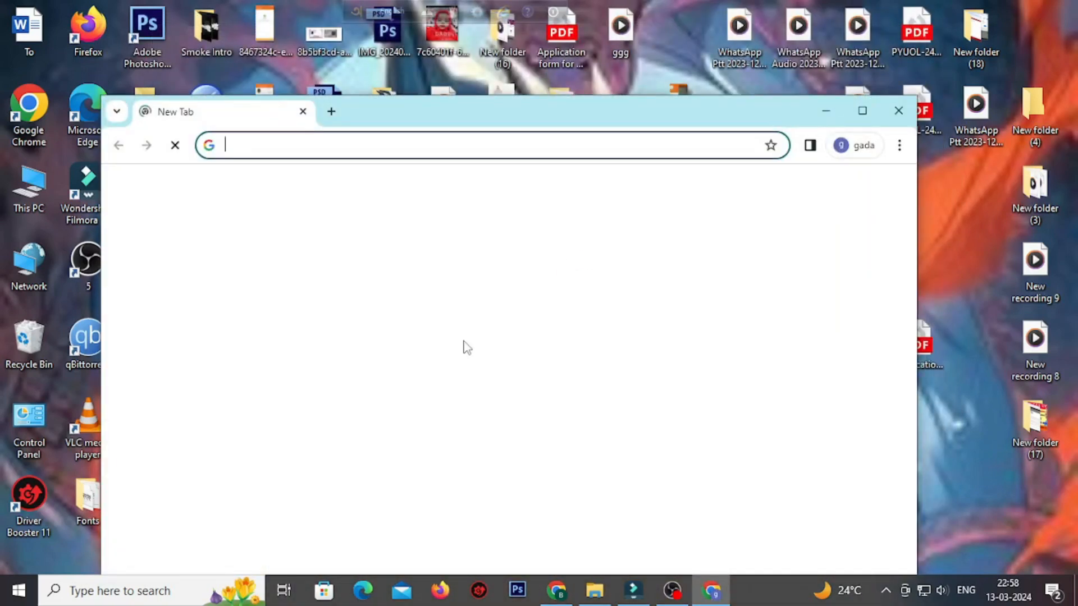
left_click(862, 110)
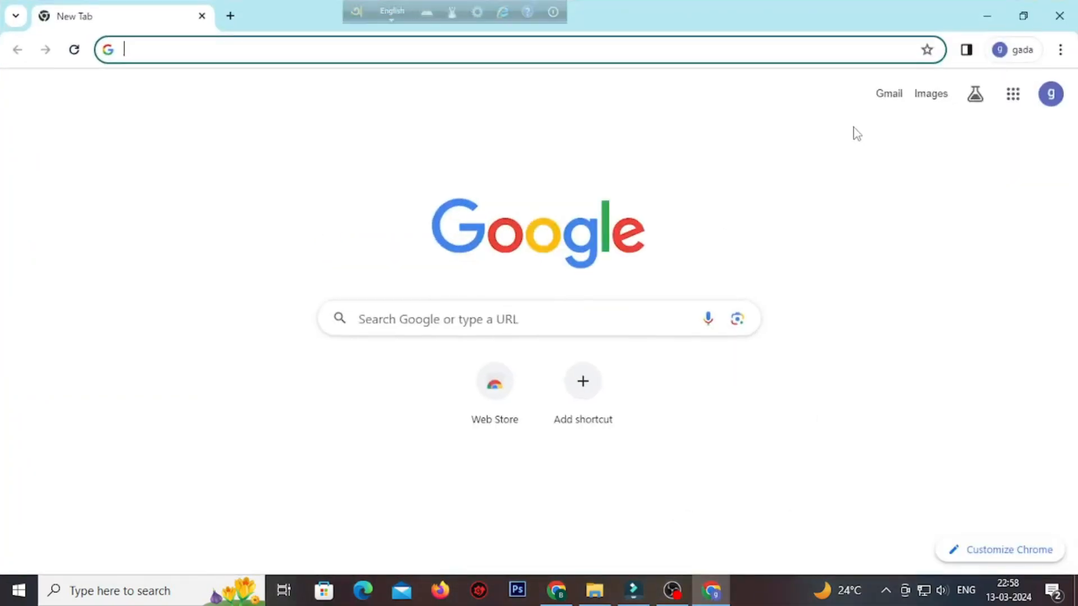
type("caa application")
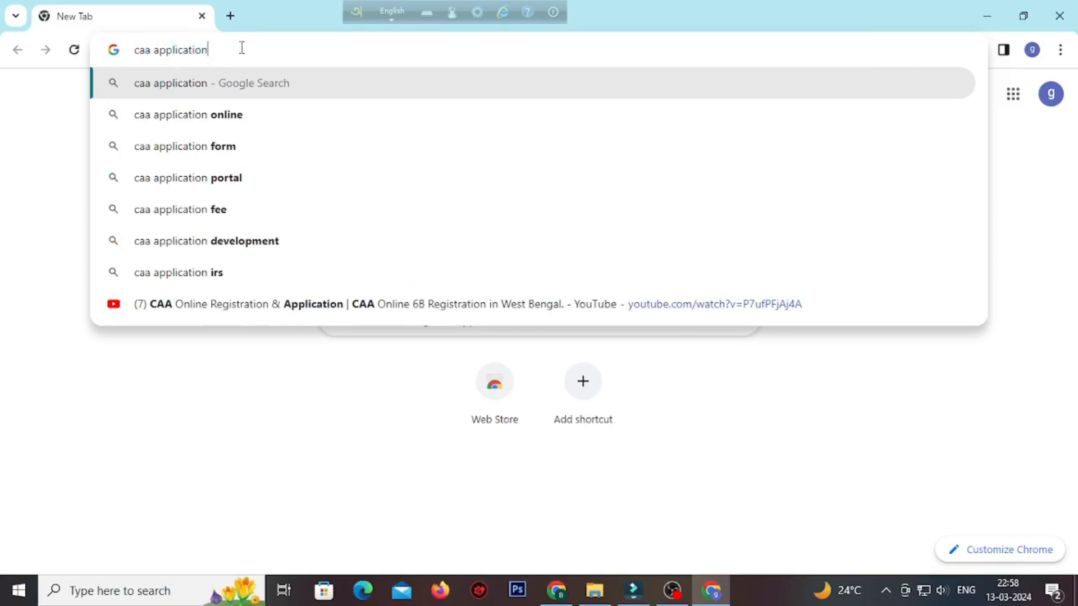
key("Return")
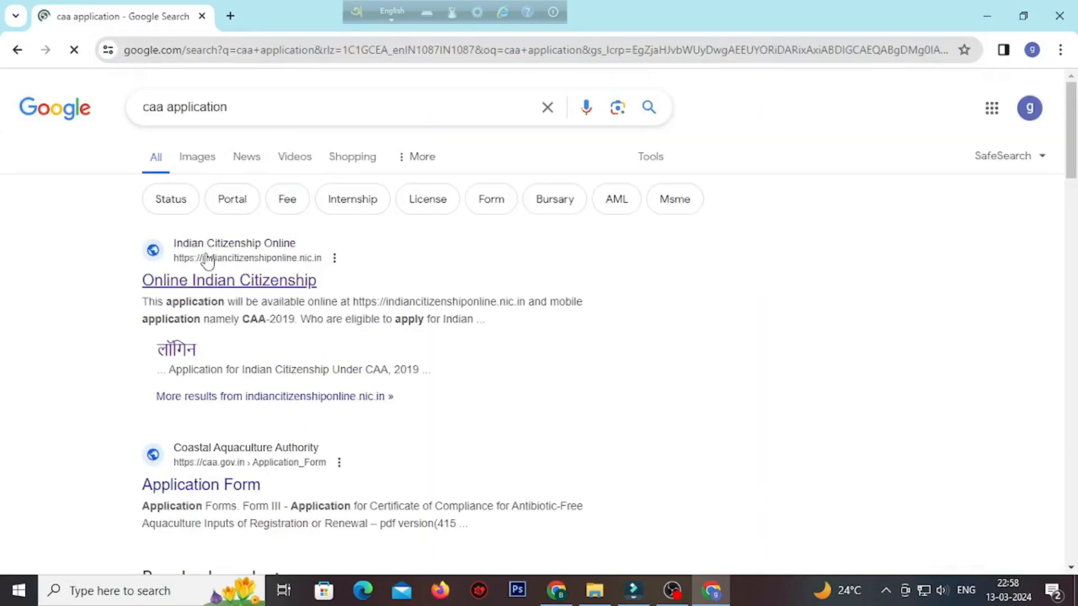
Open the Online Indian Citizenship site and go to its login page for submitting a CAA, 2019 application.
left_click(298, 281)
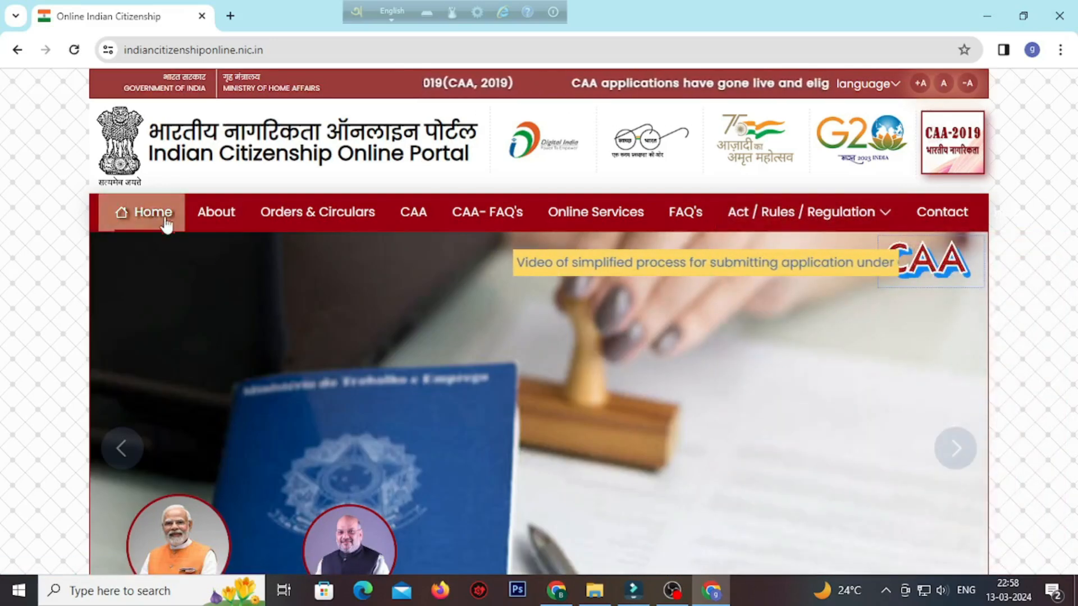
left_click(931, 268)
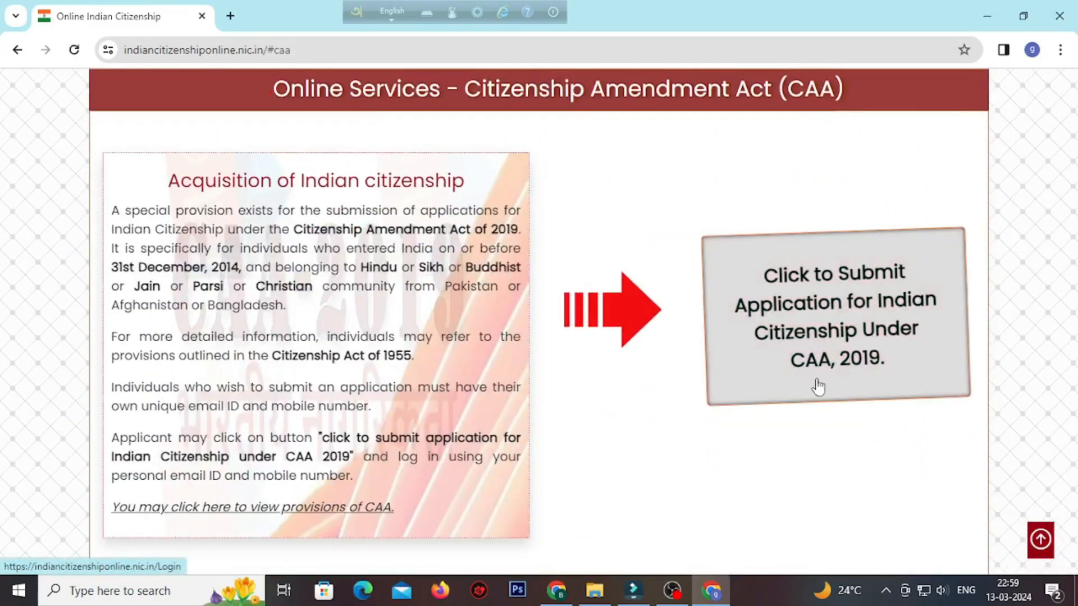
left_click(836, 316)
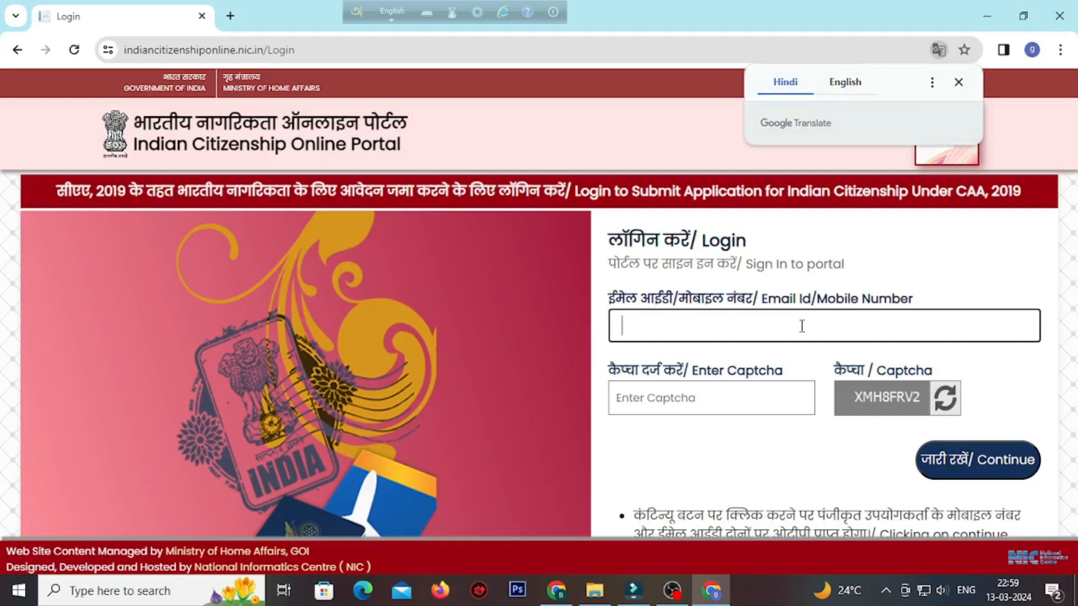
Enter the applicant's mobile number and the displayed captcha on the login page, and continue.
type("985")
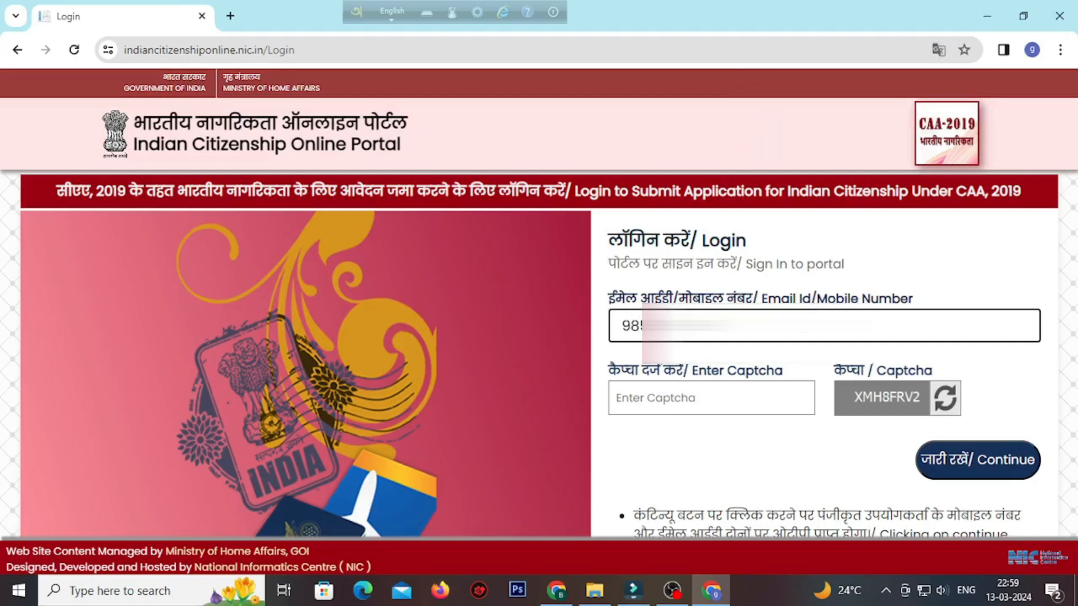
type("??")
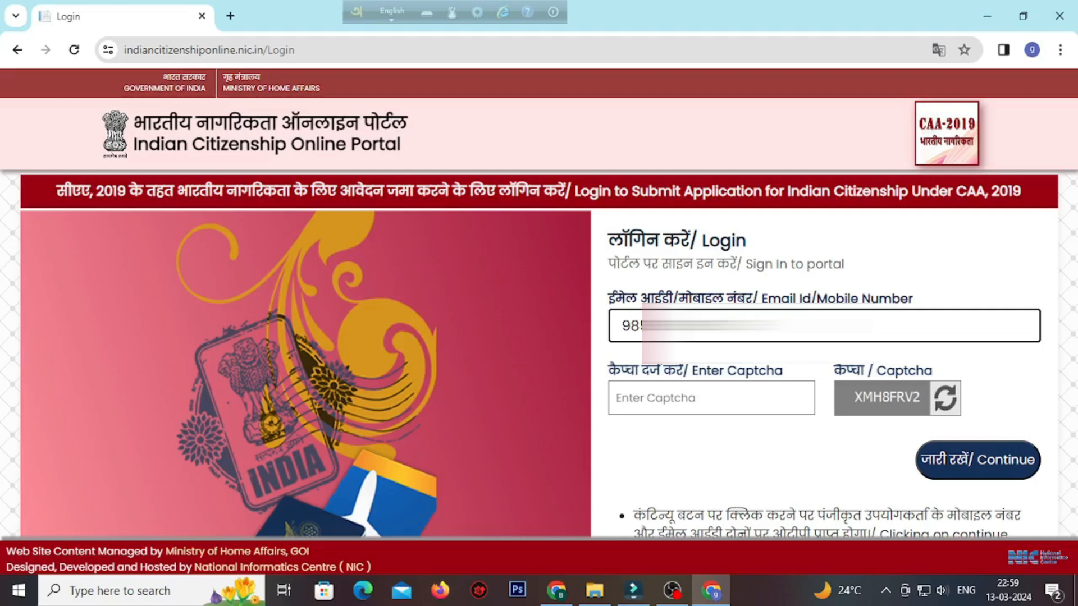
left_click(710, 398)
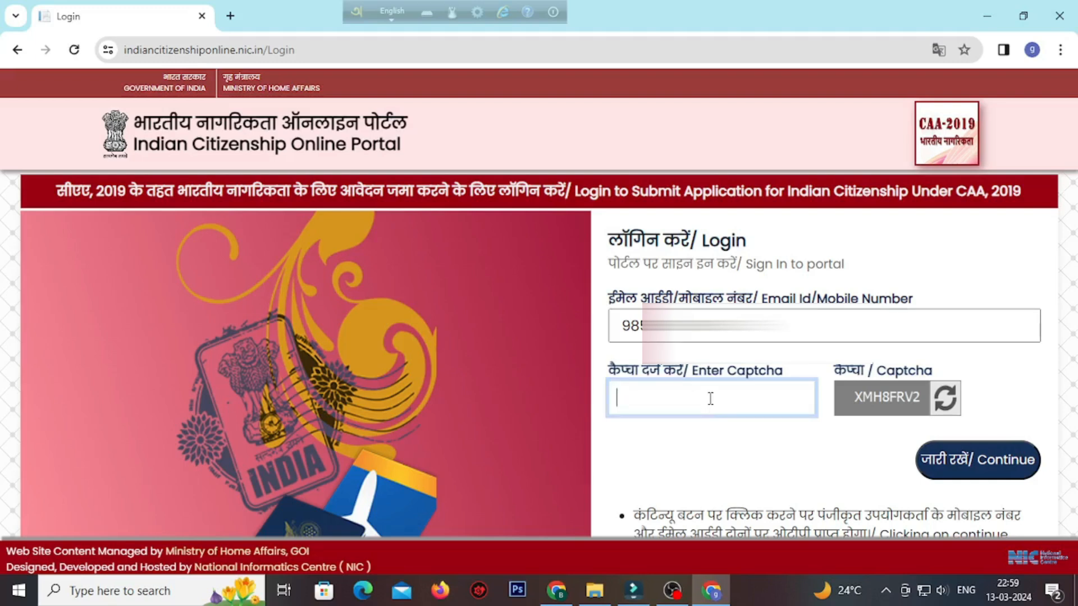
type("XMH")
type("8FRV2")
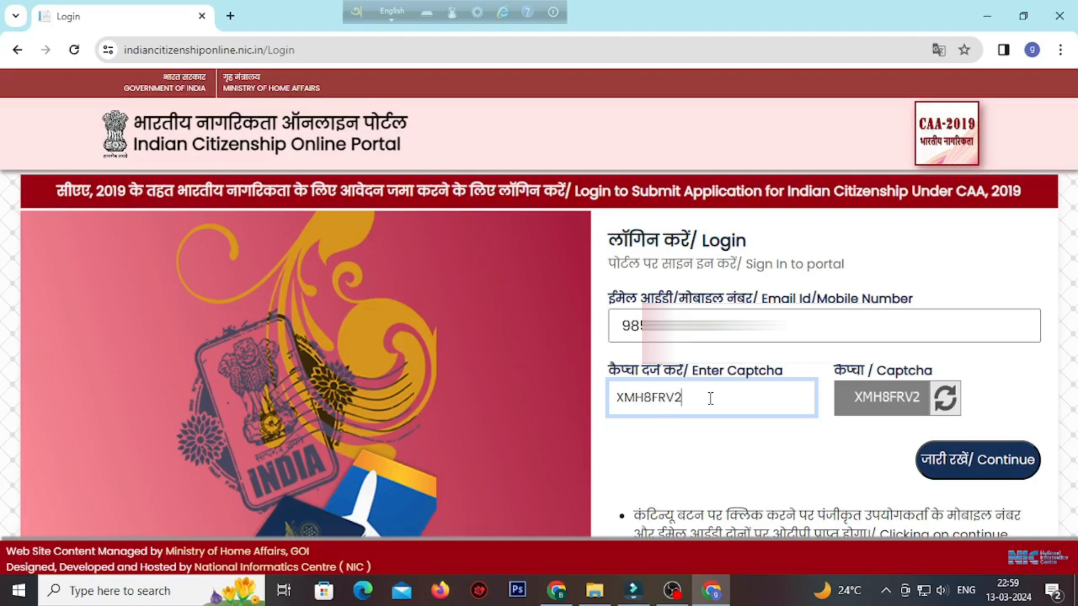
left_click(955, 462)
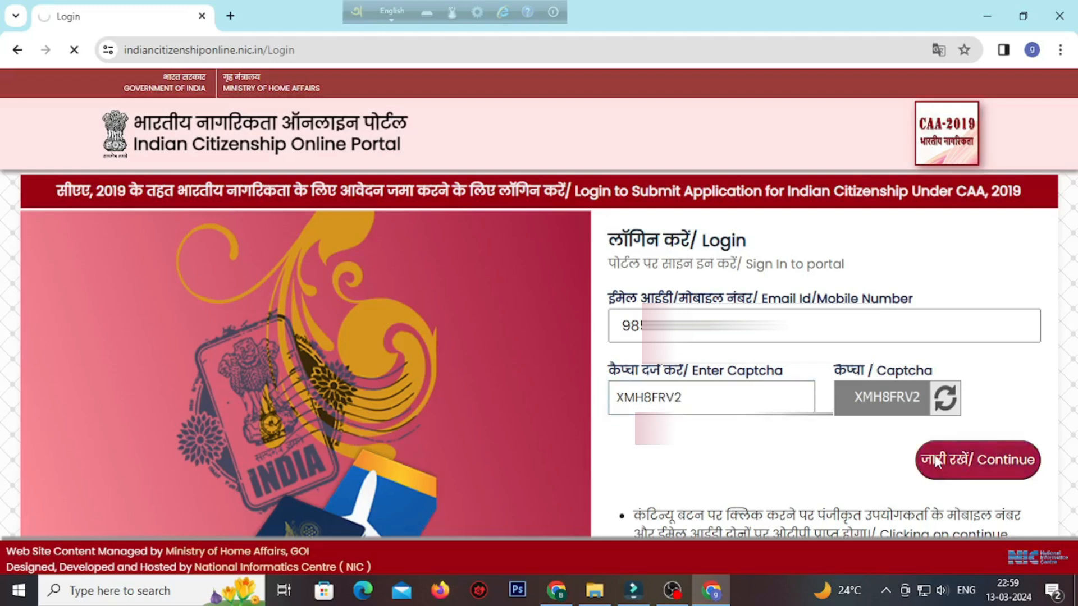
Fill in the applicant's name and email ID in the sign-up form.
left_click(747, 304)
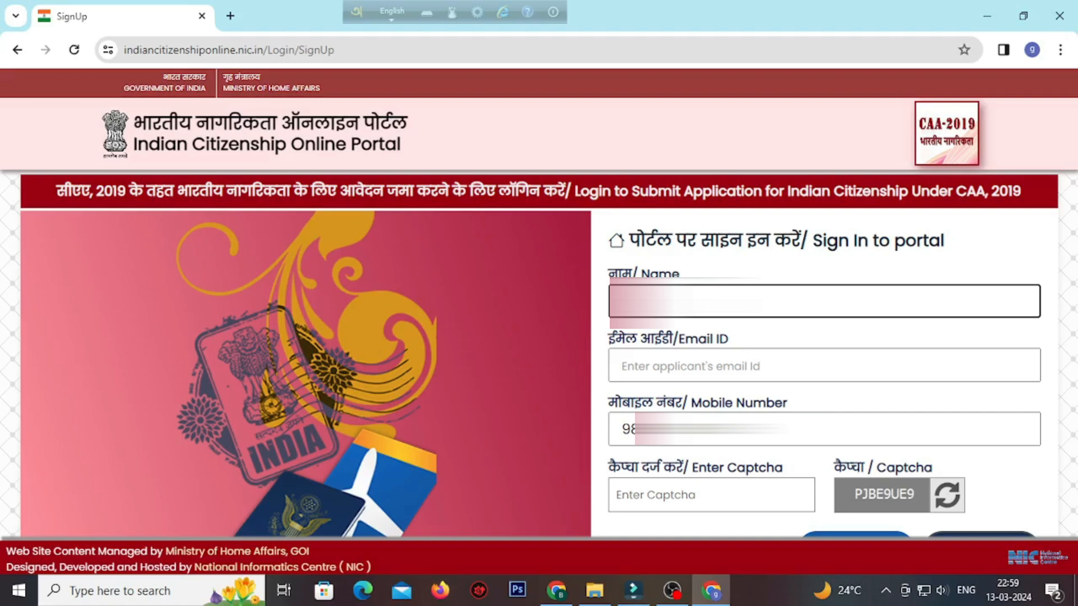
type("su")
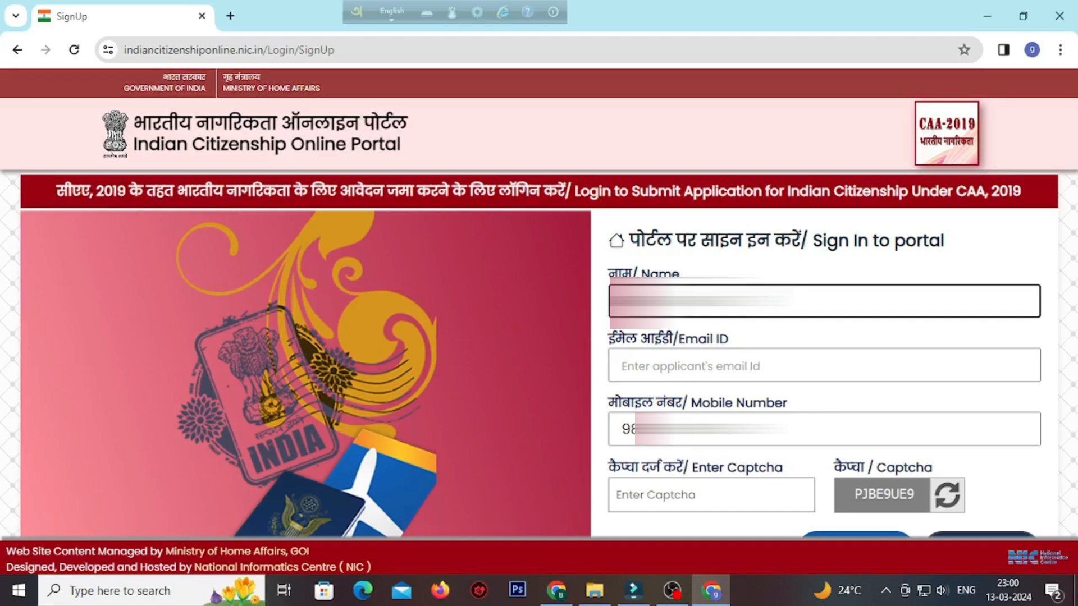
left_click(705, 366)
type("AC")
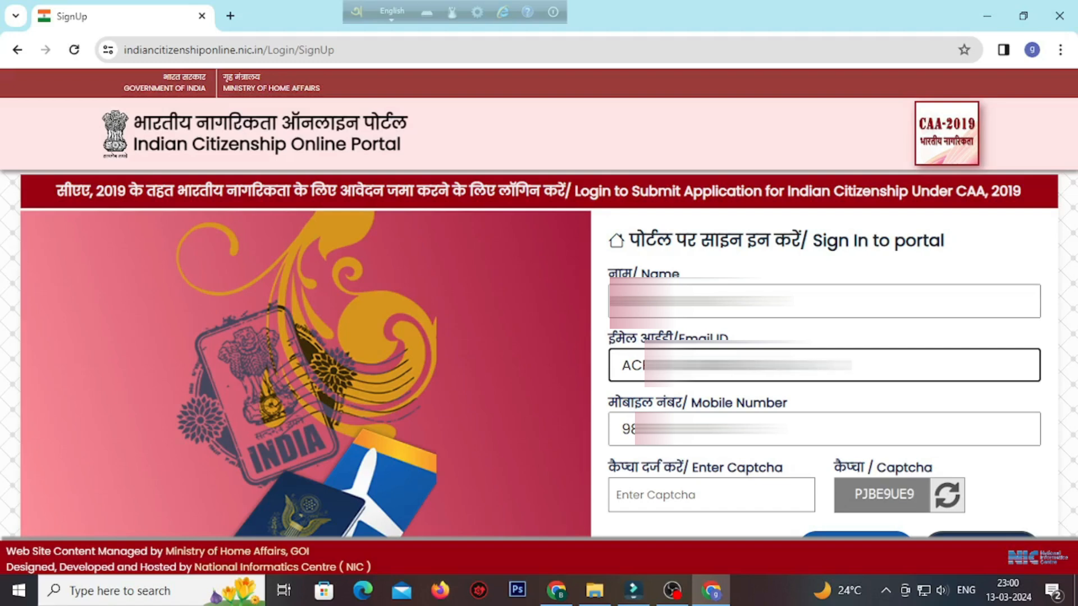
Try to submit the sign-up form with the displayed captcha.
left_click(719, 496)
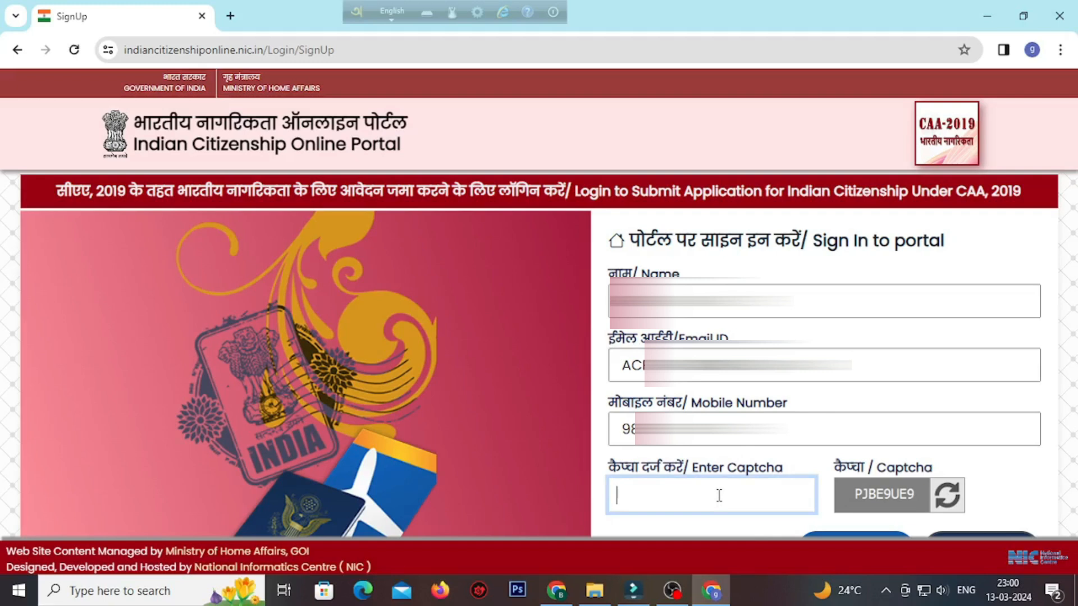
type("P")
type("J")
type("B")
type("F")
type("9")
type("U")
type("E")
type("9")
scroll(814, 489, "down", 2)
left_click(1003, 484)
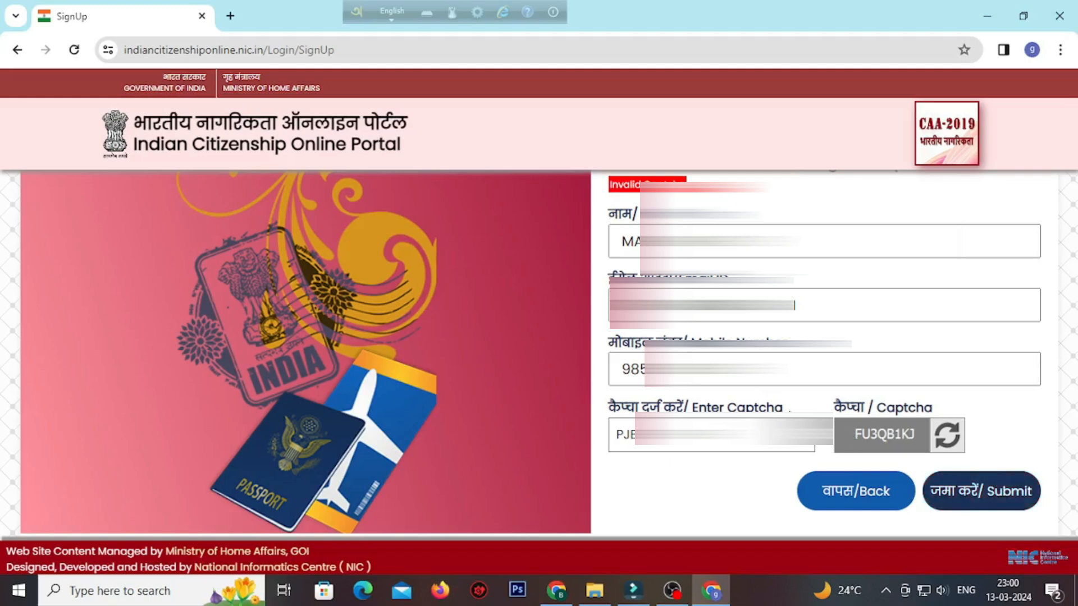
Replace the captcha entry with the newly issued one and try to submit the sign-up form again.
double_click(724, 449)
type("F")
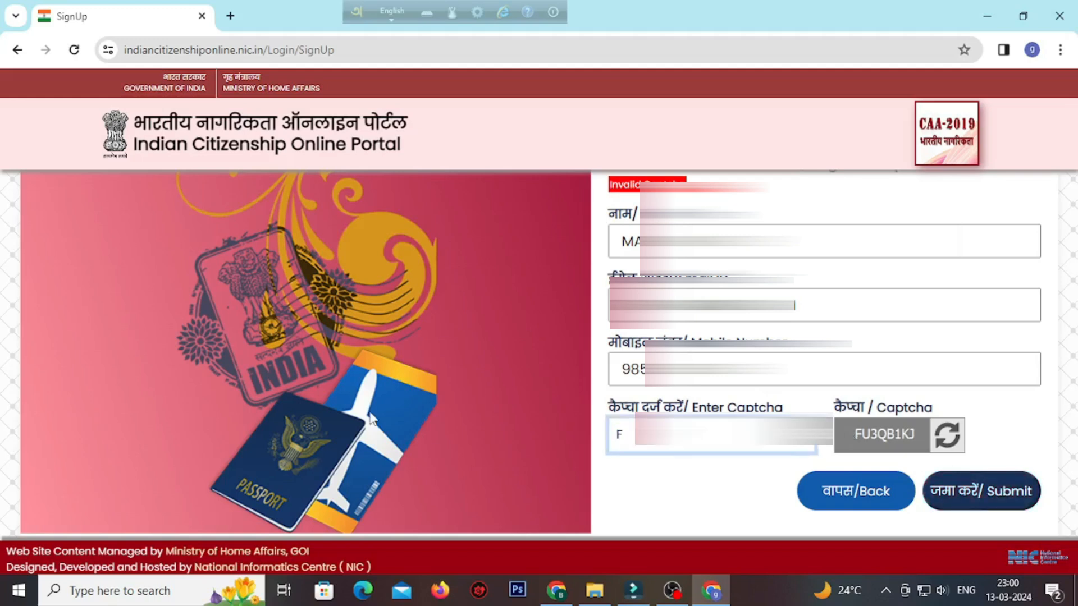
key("BackSpace")
type("HU3QB1")
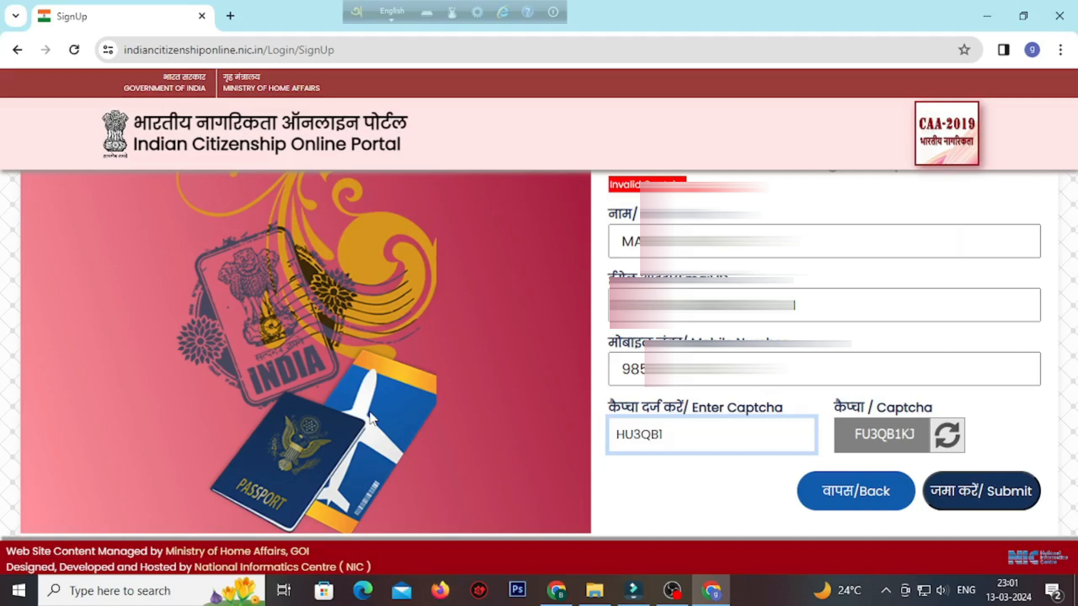
type("KJ")
left_click(1021, 493)
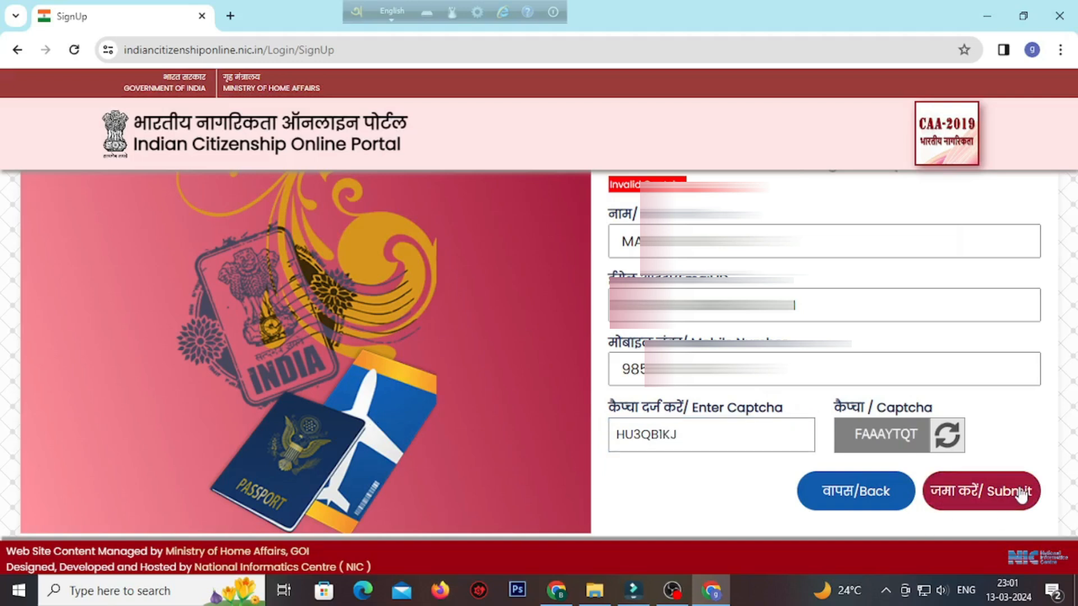
Refresh the captcha image, enter the new captcha, and submit the sign-up form.
left_click(947, 436)
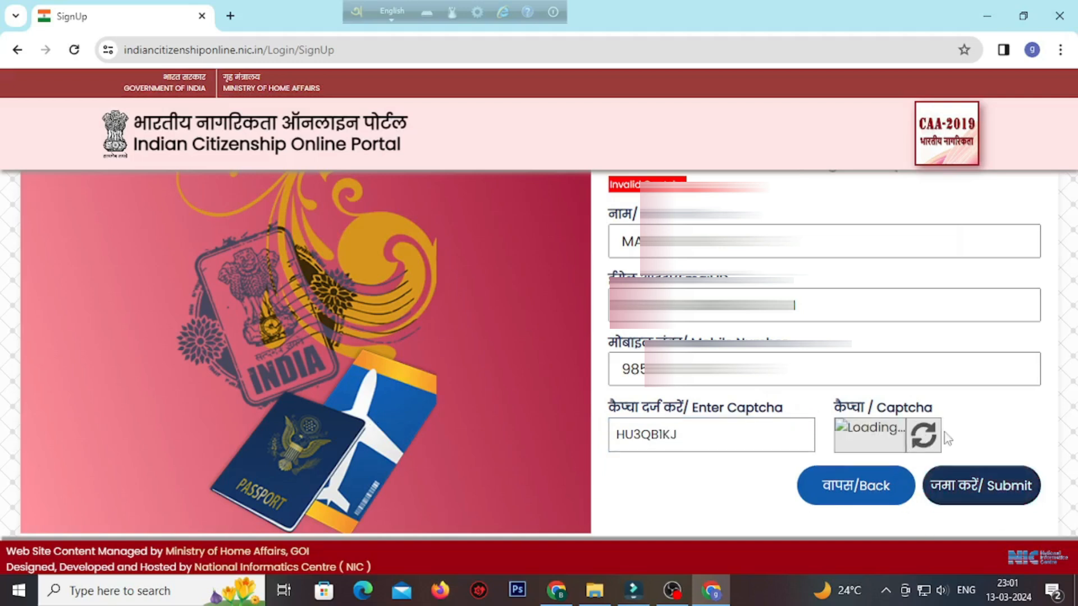
double_click(694, 438)
type("47")
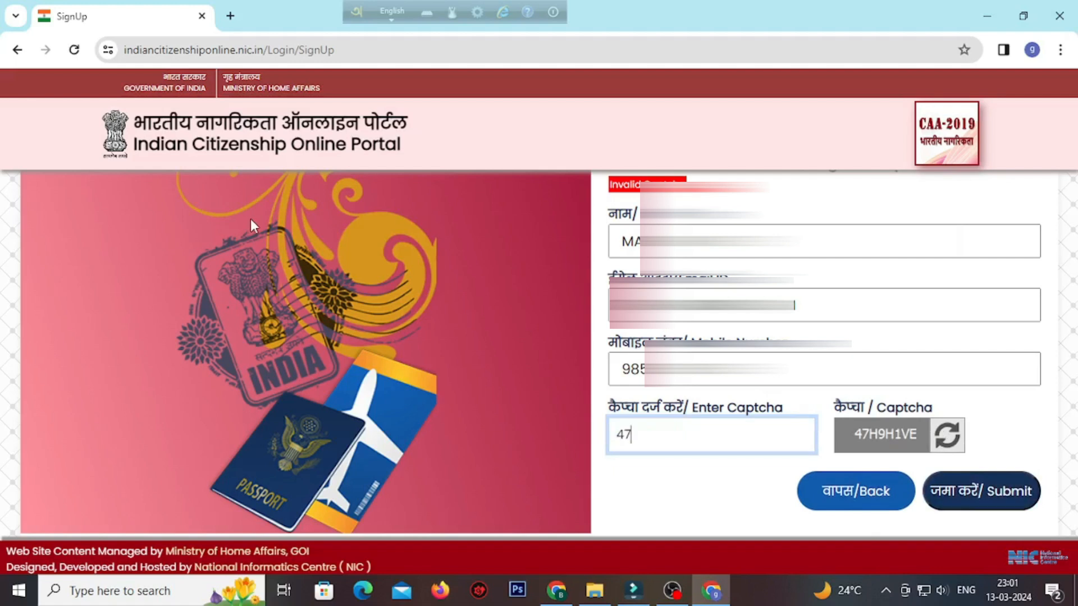
type("H9H1VE")
left_click(989, 489)
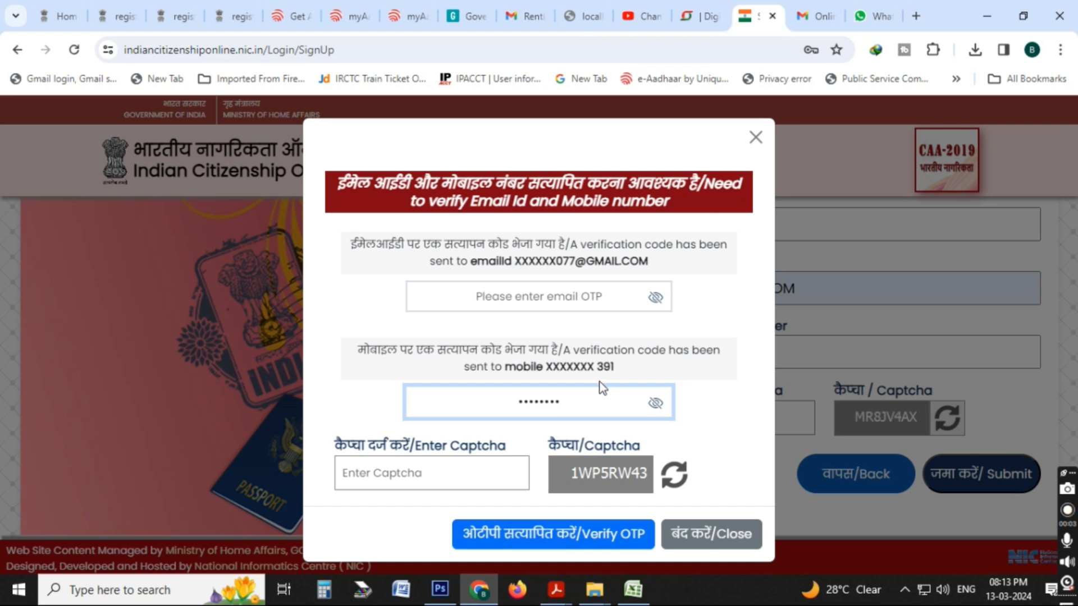
Paste the email OTP, enter the displayed captcha in the verification dialog, and try to verify the OTPs.
left_click(589, 300)
key("ctrl+v")
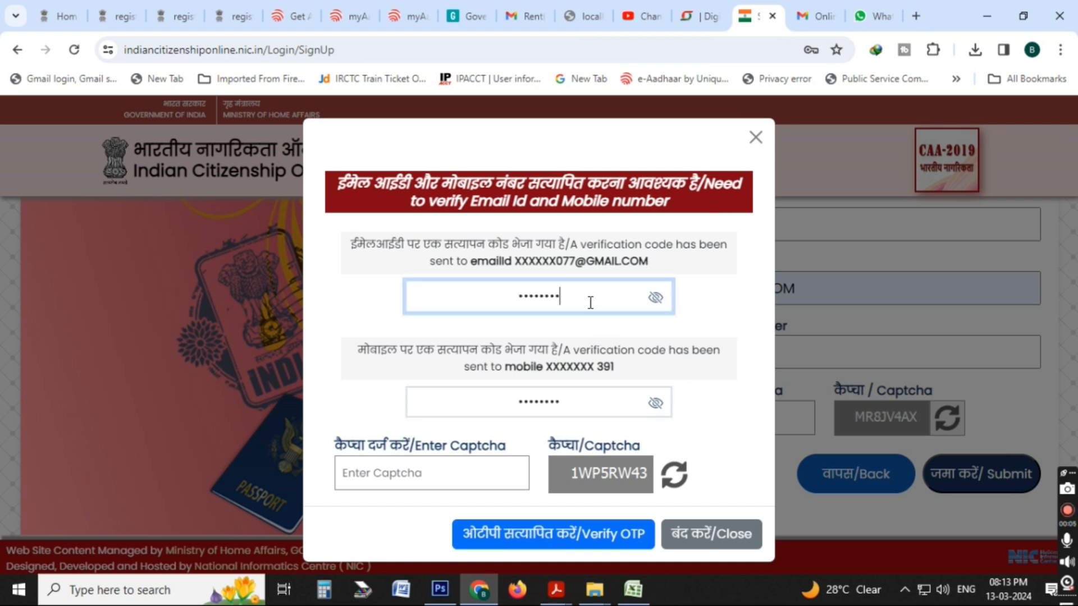
left_click(416, 481)
type("1W")
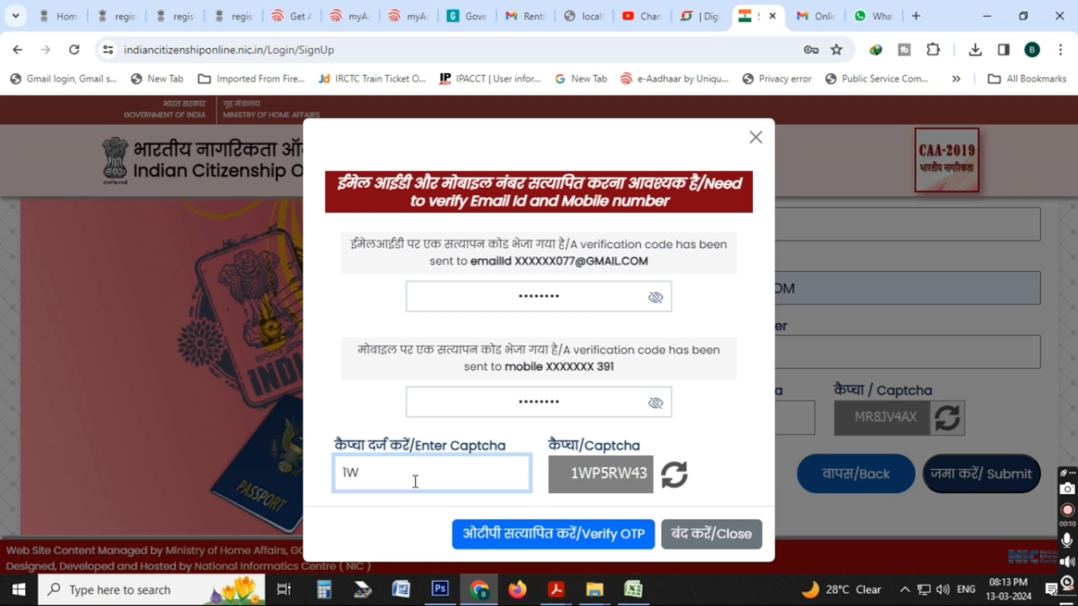
type("P5RW43")
left_click(592, 536)
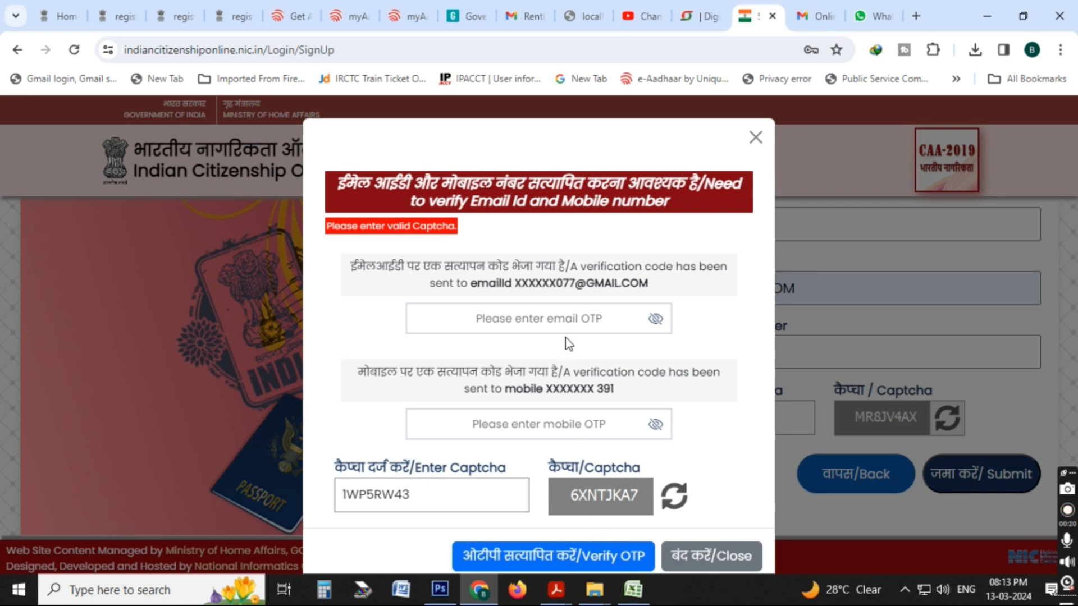
Re-enter the email OTP with its digits revealed, enter the mobile OTP and new captcha, and verify them.
left_click(564, 315)
key("ctrl+v")
left_click(656, 319)
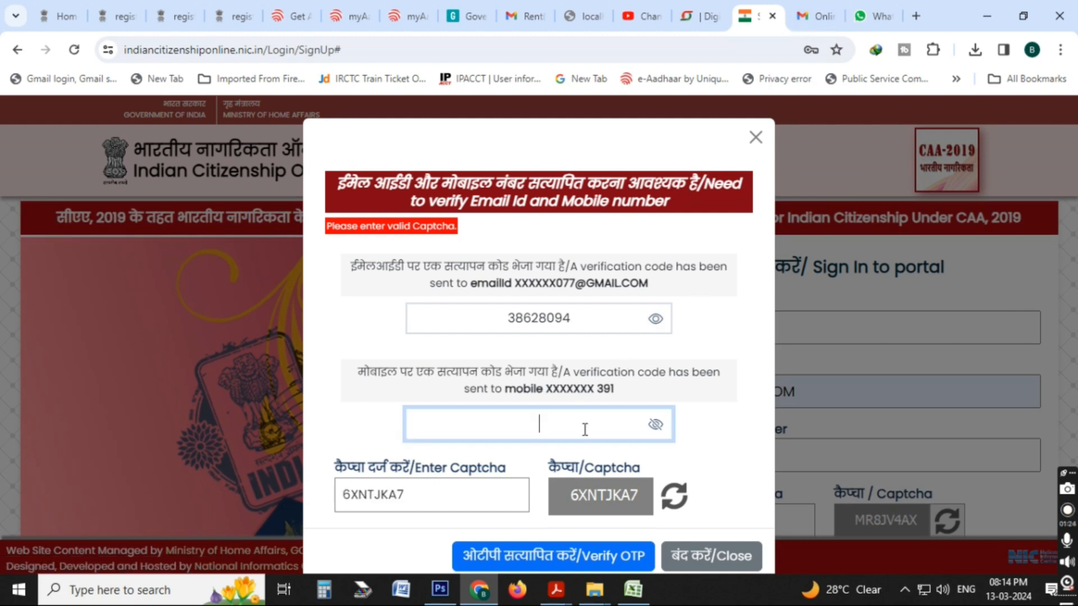
type("12345678")
left_click(619, 555)
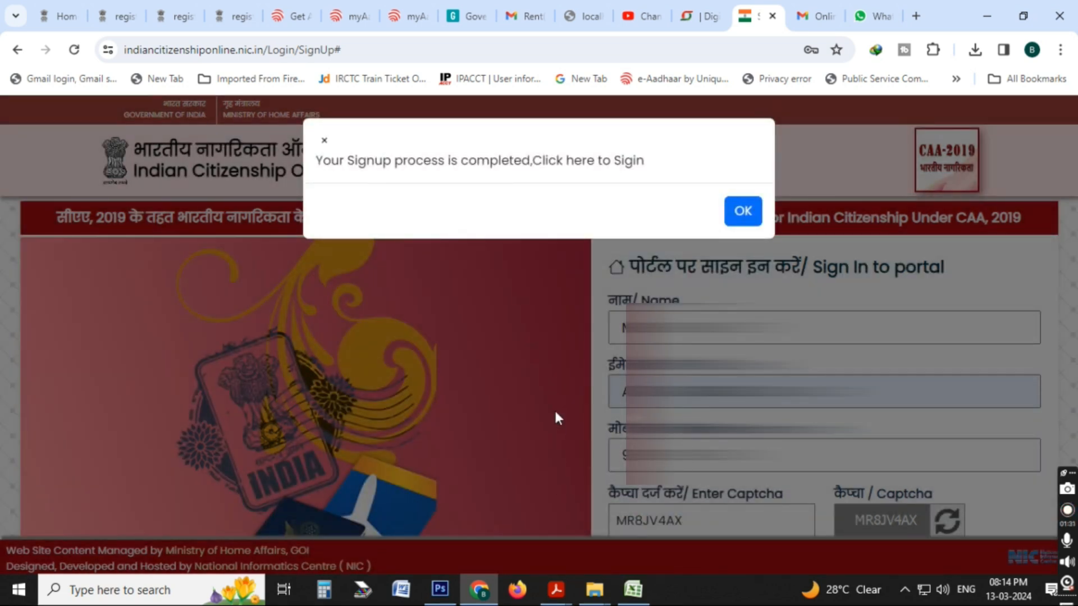
Acknowledge the completed sign-up to return to the login page, and decline saving the password for this site.
left_click(740, 218)
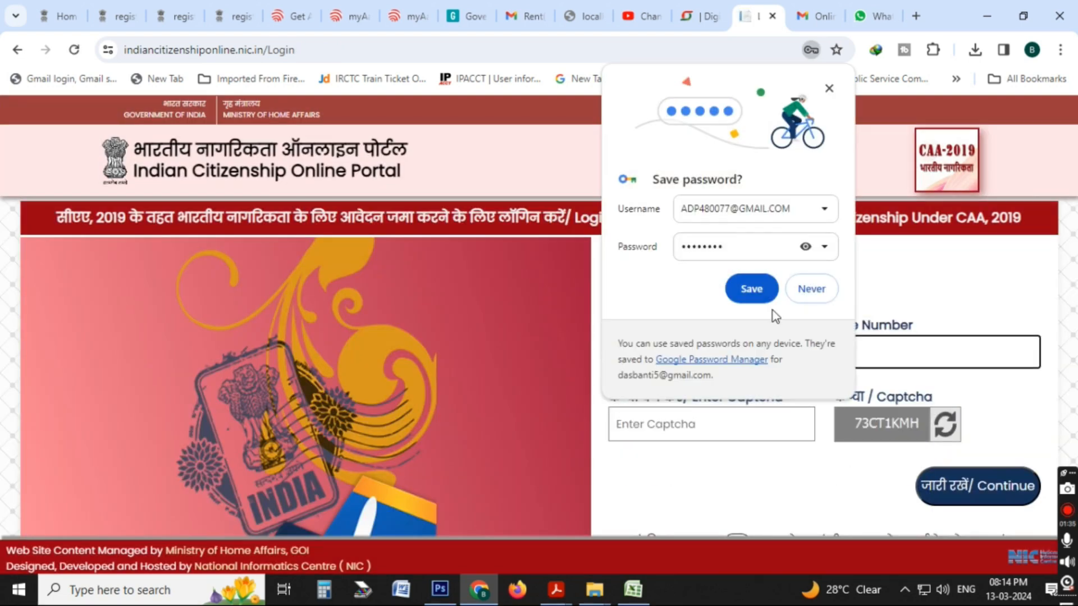
left_click(811, 288)
Log in with the registered mobile number and the displayed captcha, continuing to OTP verification.
left_click(747, 351)
key("ctrl+v")
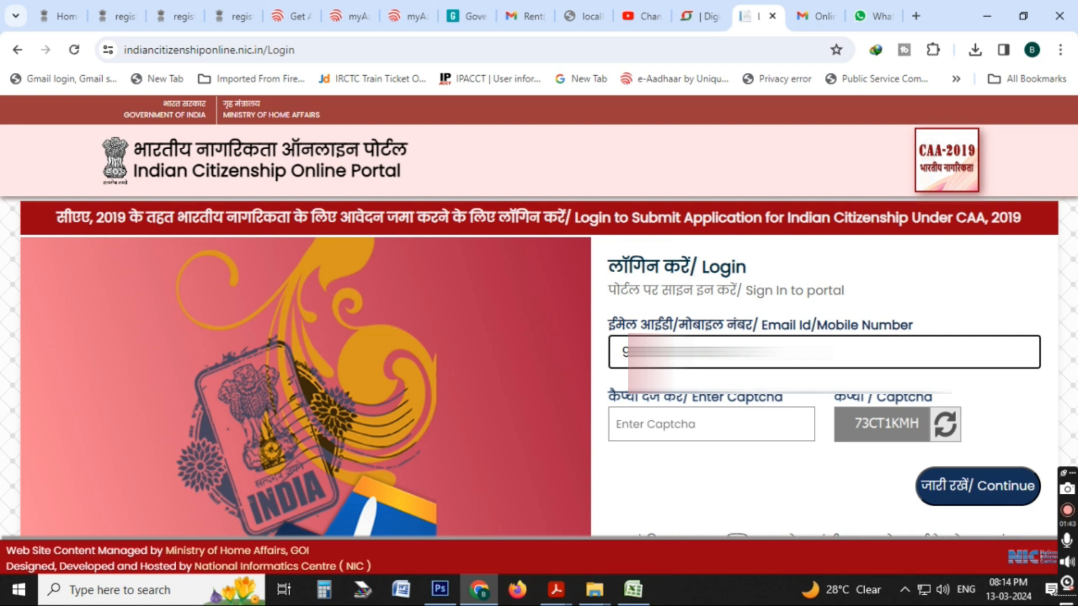
left_click(745, 435)
type("73")
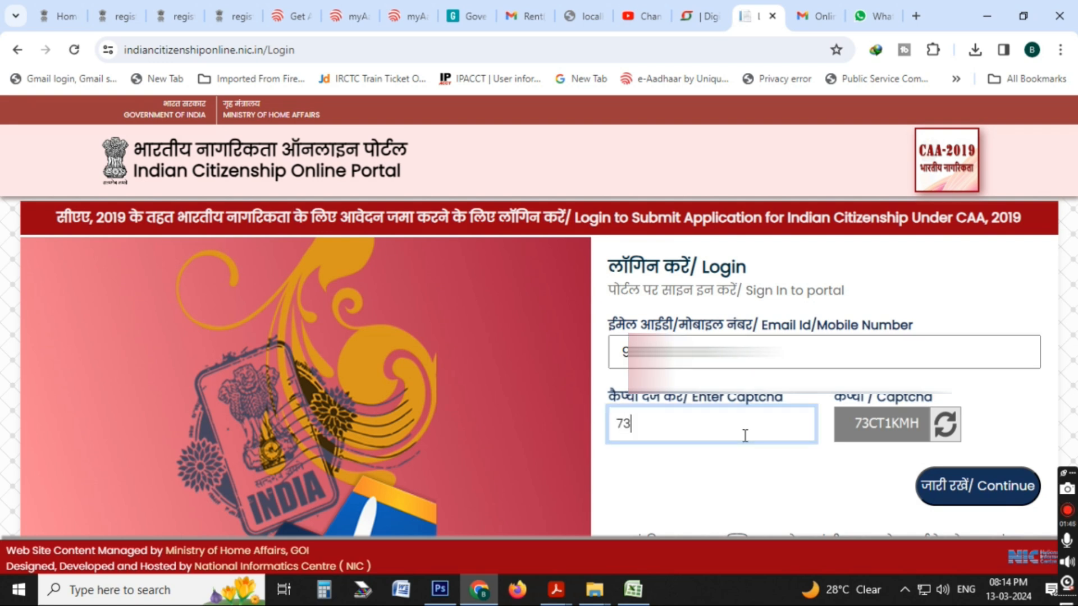
type("CT1KMH")
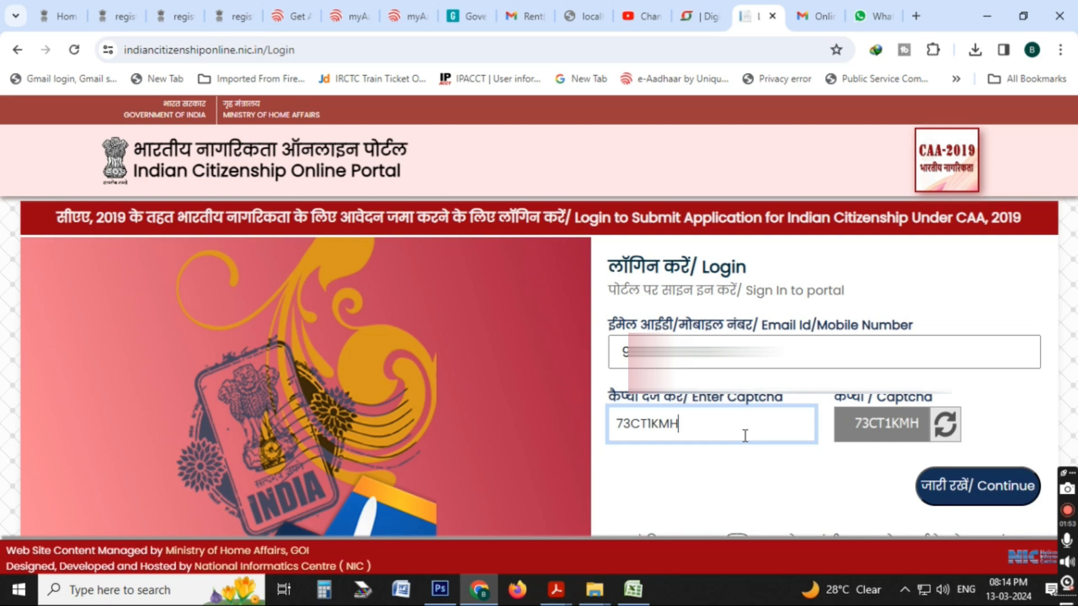
left_click(1032, 492)
Complete the login by entering the received OTP and the displayed captcha, and verify to proceed to the user profile.
left_click(717, 438)
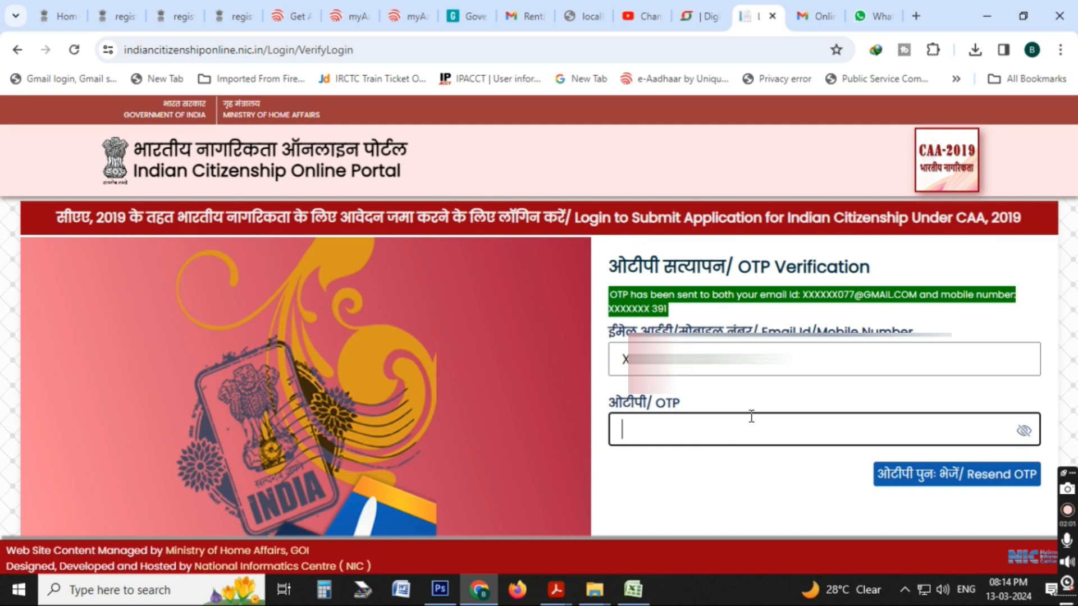
type("••••••••")
scroll(797, 469, "down", 2)
left_click(766, 473)
type("C1")
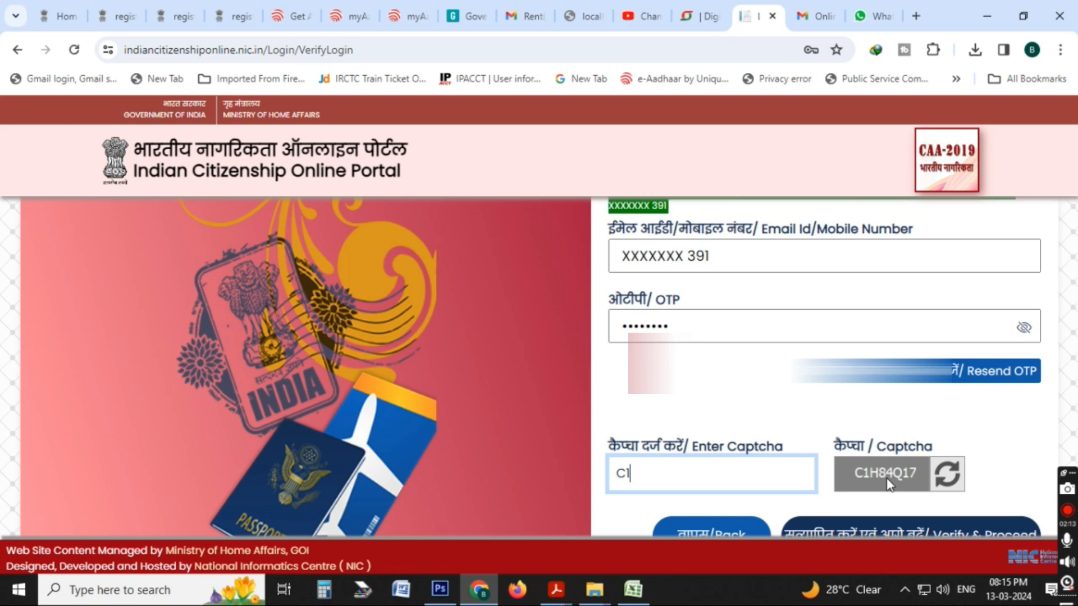
type("H84Q17")
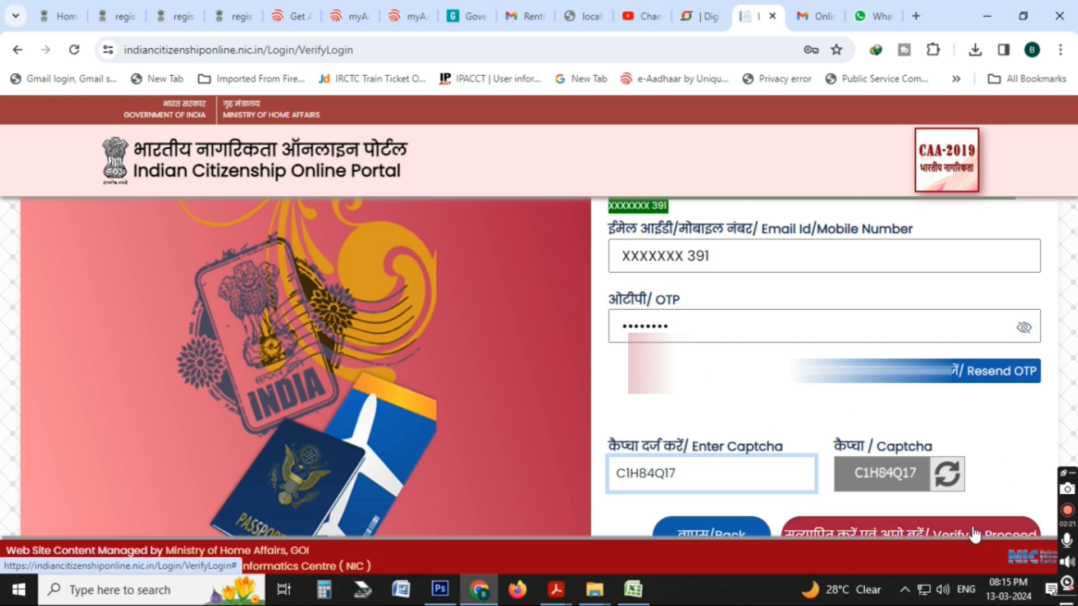
left_click(947, 528)
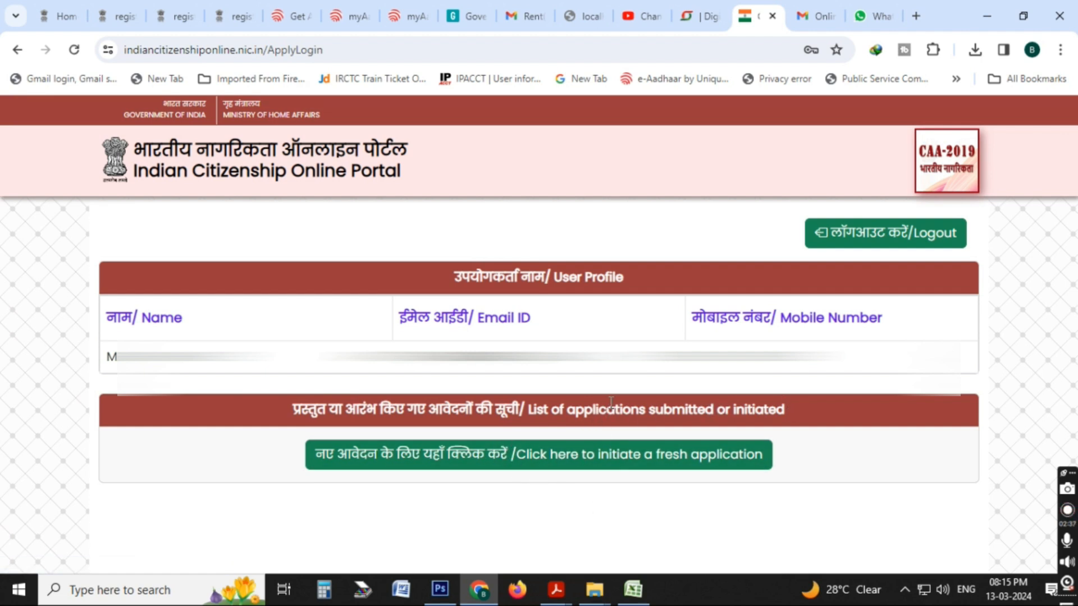
Initiate a fresh application and answer Yes to entering India on or before 31.12.2014 and Bangladesh as the country of nationality.
left_click(686, 466)
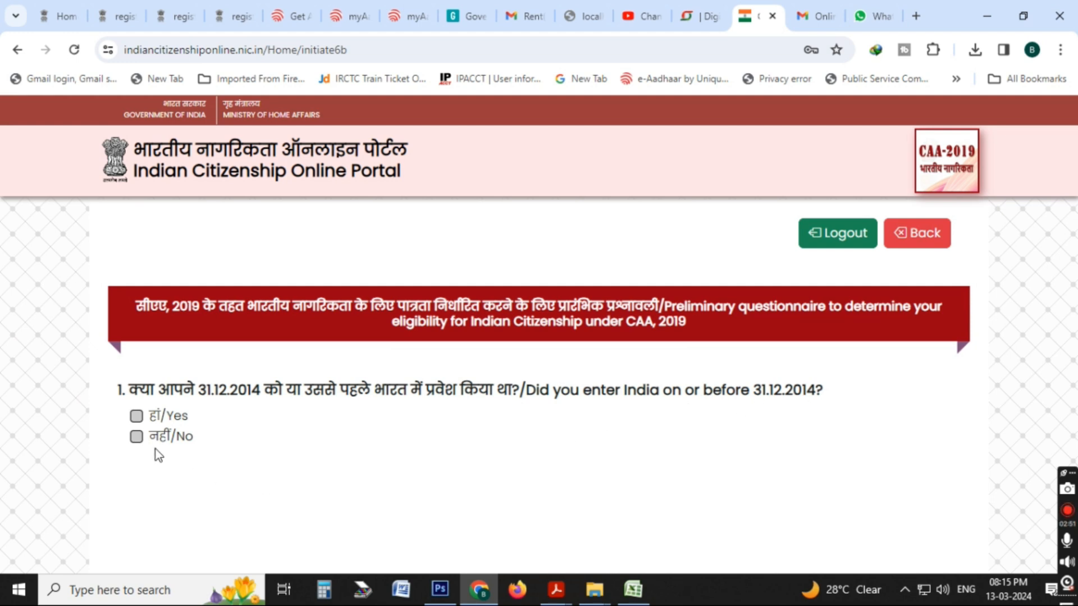
left_click(137, 416)
scroll(241, 461, "down", 3)
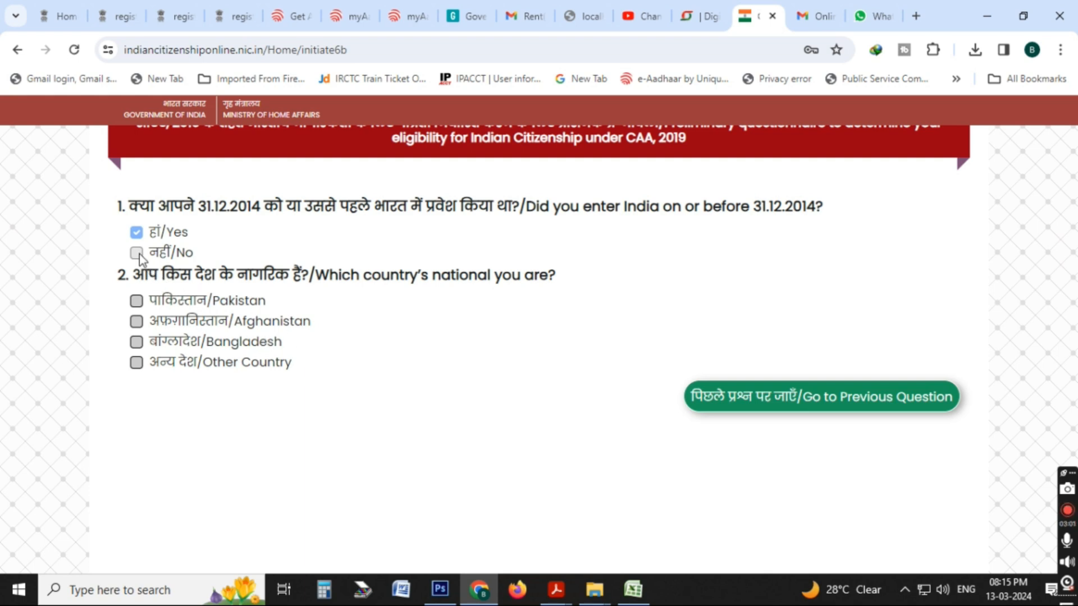
scroll(359, 316, "up", 3)
scroll(417, 450, "down", 3)
left_click(136, 342)
scroll(362, 473, "down", 2)
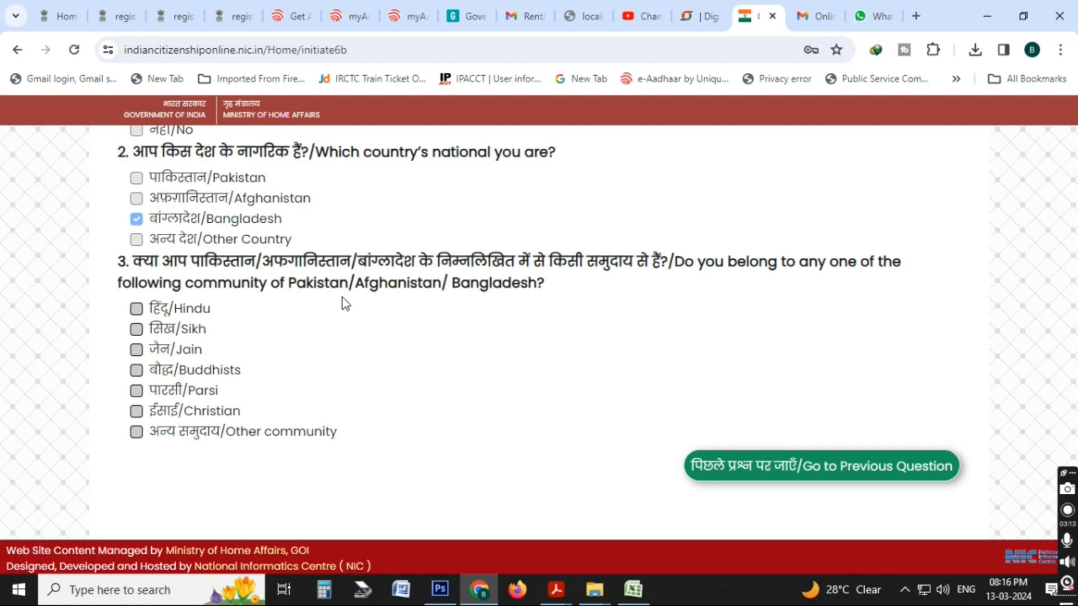
Answer Hindu for community, No for valid passport and Indian Visa/LTV, and Yes for Indian origin with seven years' residence.
left_click(137, 309)
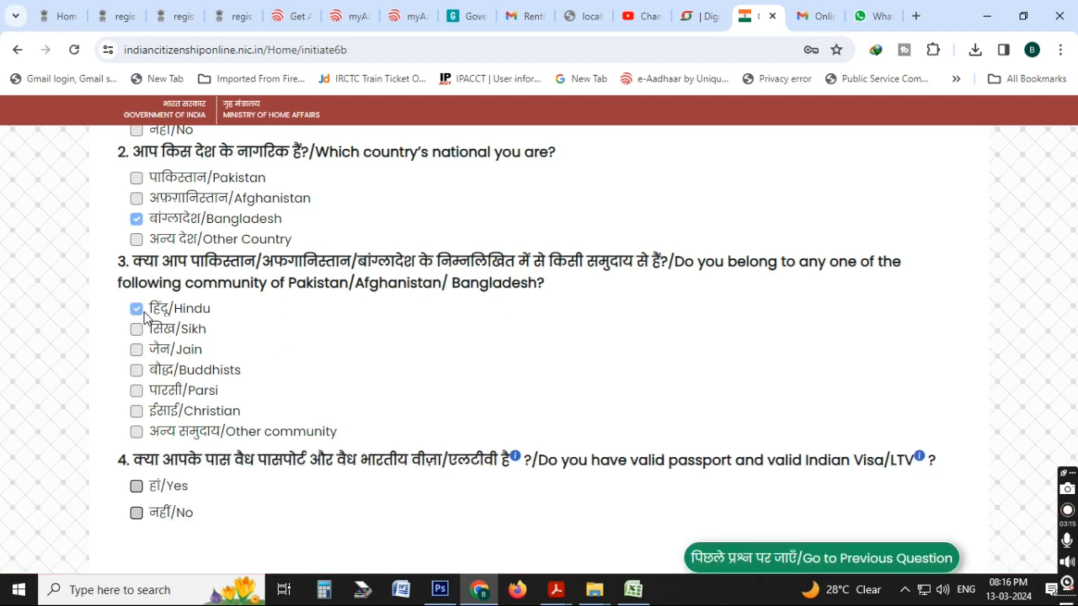
scroll(433, 436, "down", 2)
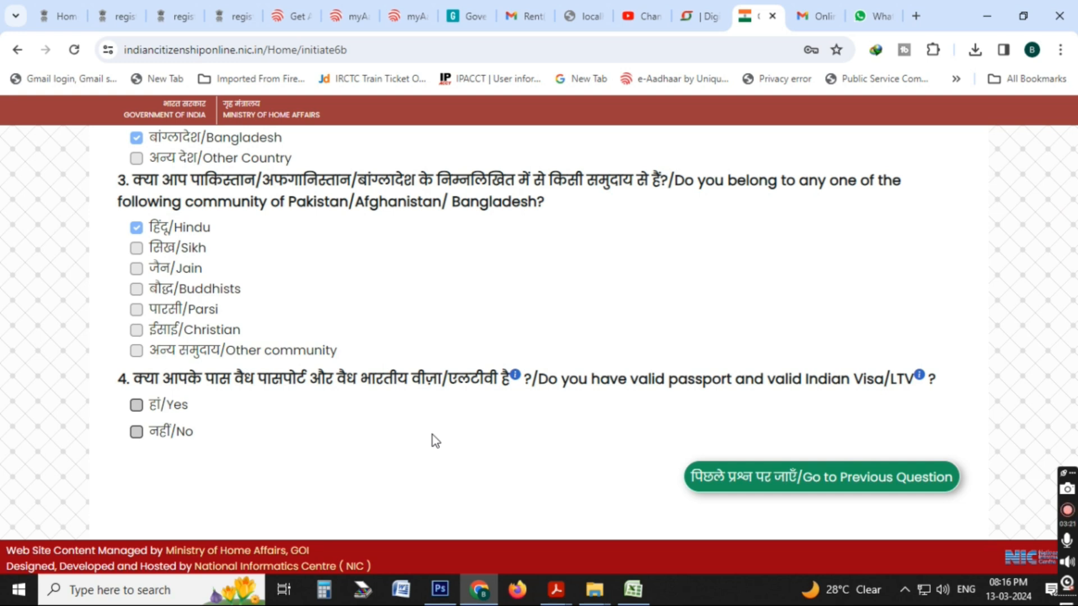
left_click(136, 431)
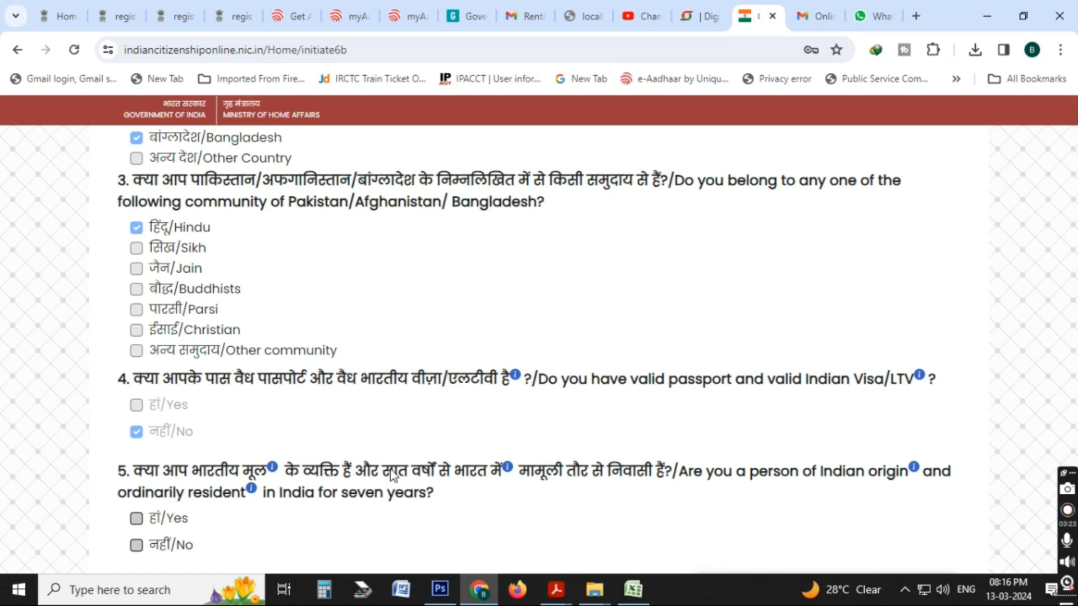
scroll(390, 470, "down", 1)
scroll(389, 476, "down", 1)
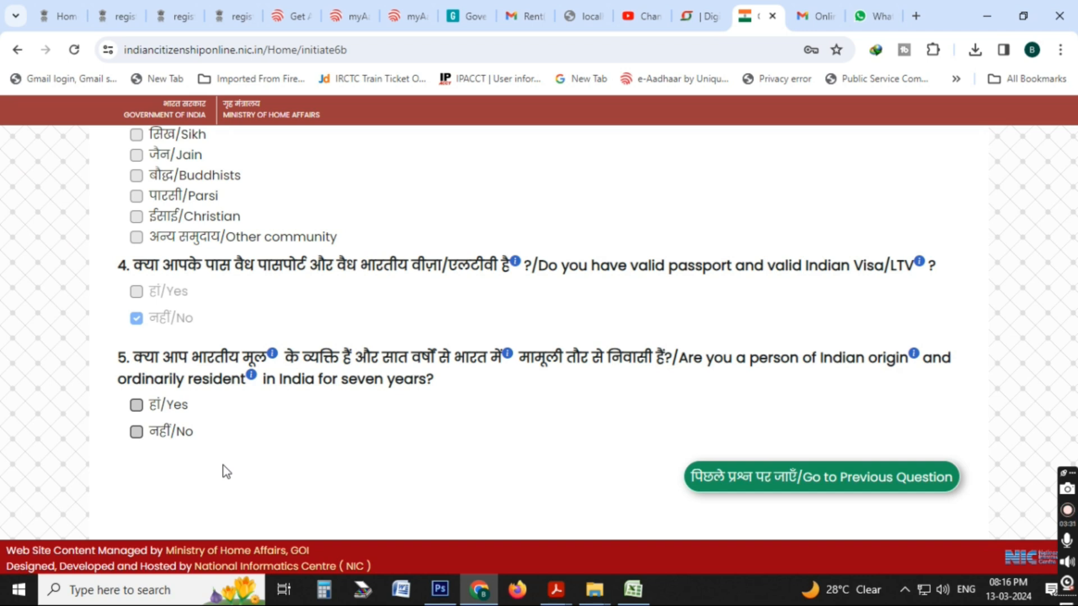
left_click(137, 405)
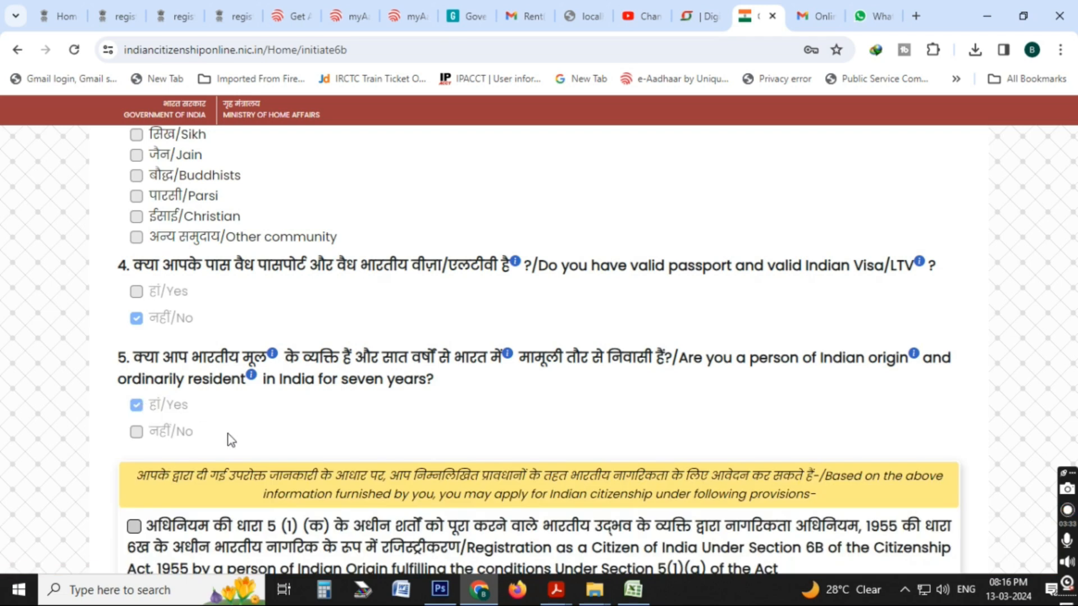
Try to accept and submit the eligibility questionnaire without selecting the offered provision, dismissing each alert.
scroll(349, 457, "down", 3)
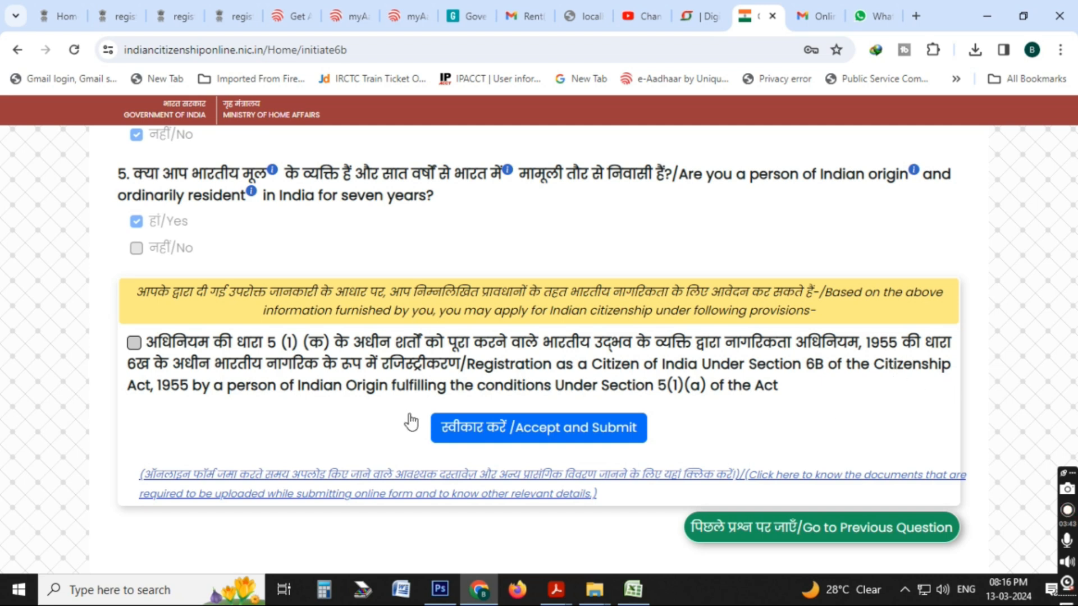
left_click(524, 429)
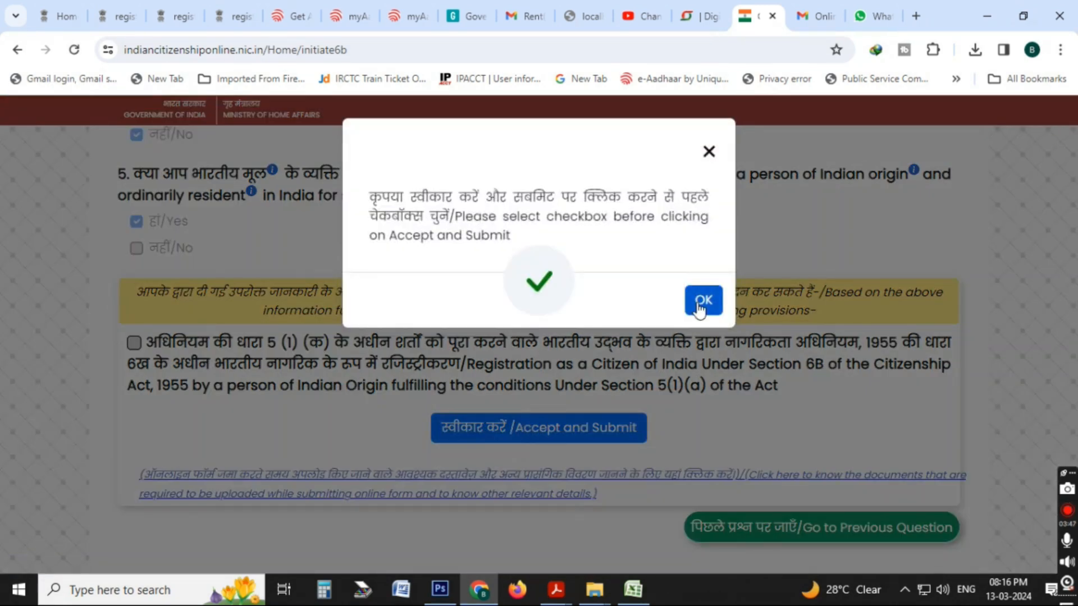
left_click(699, 306)
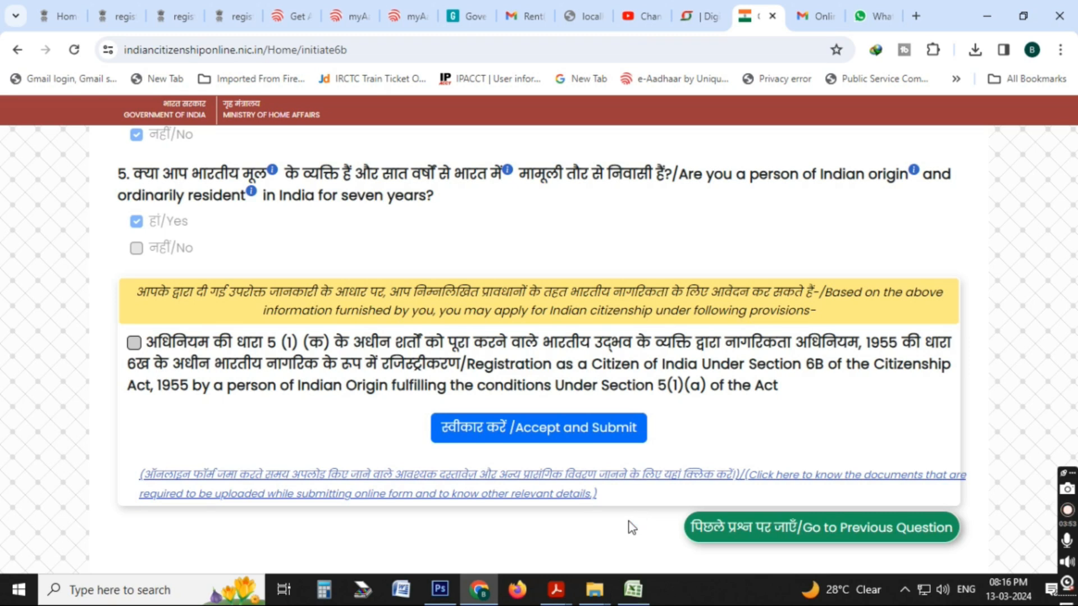
left_click(583, 435)
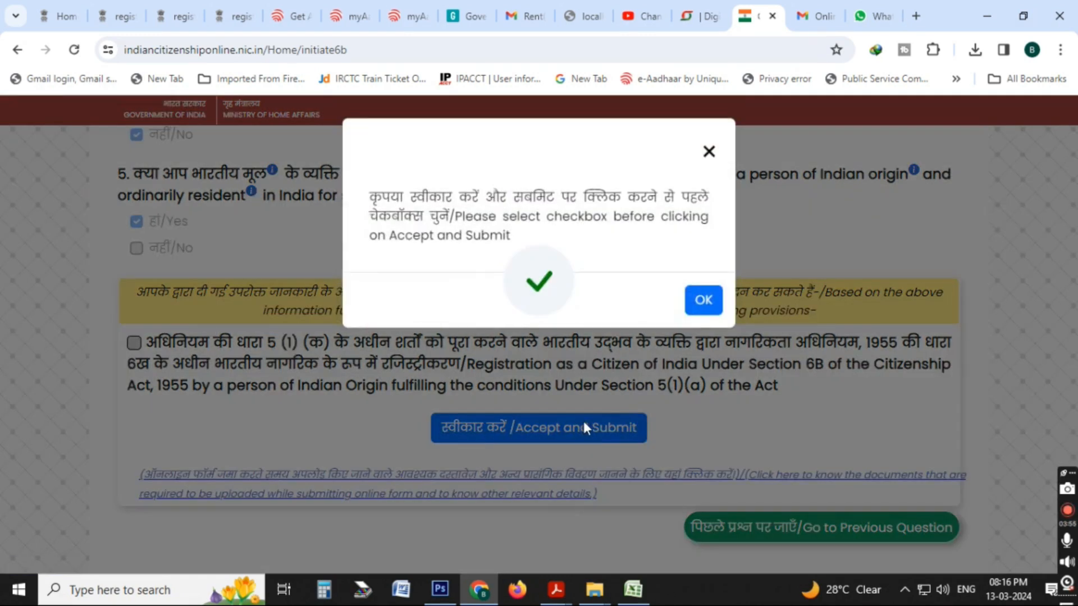
left_click(703, 303)
Select registration under Section 6B for a person of Indian Origin fulfilling Section 5(1)(a), and accept and submit it.
left_click(134, 342)
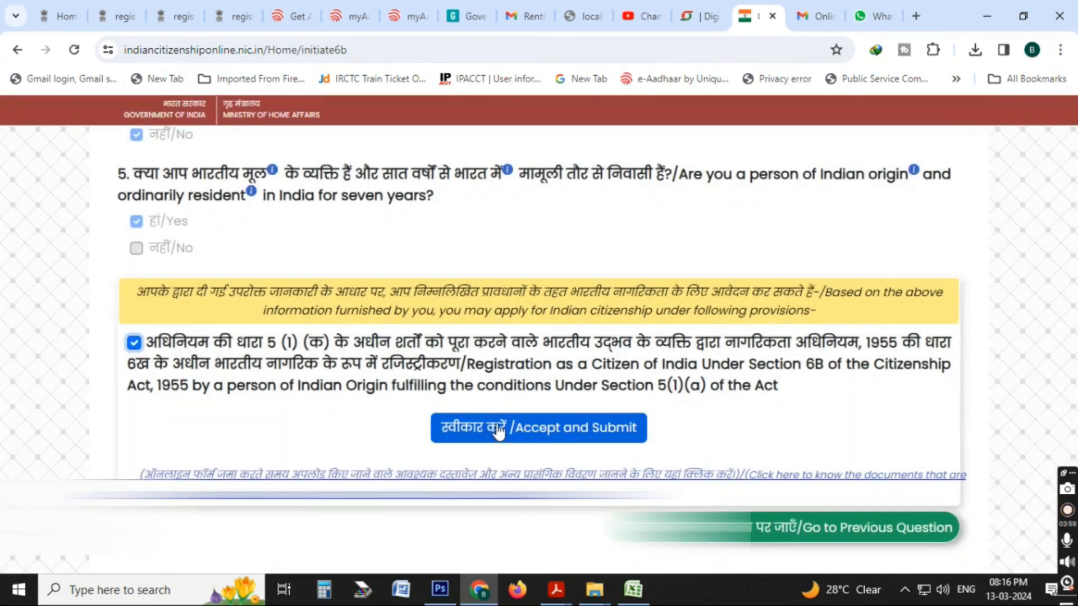
left_click(521, 432)
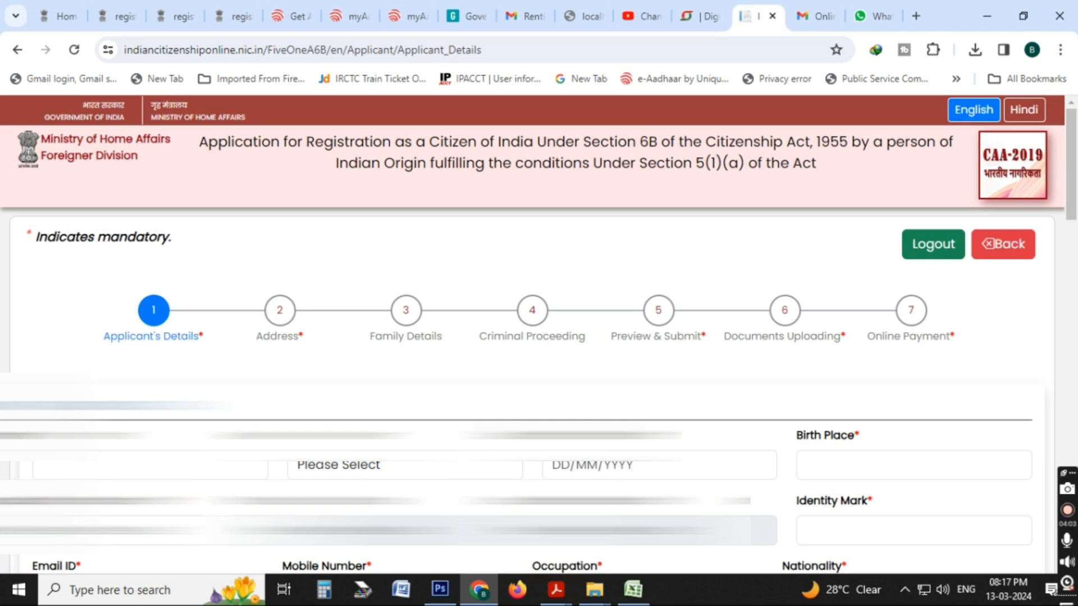
In the Applicant's Details, enter the applicant's name, set the gender to Male, and fill in the date of birth.
scroll(532, 337, "down", 3)
left_click(166, 288)
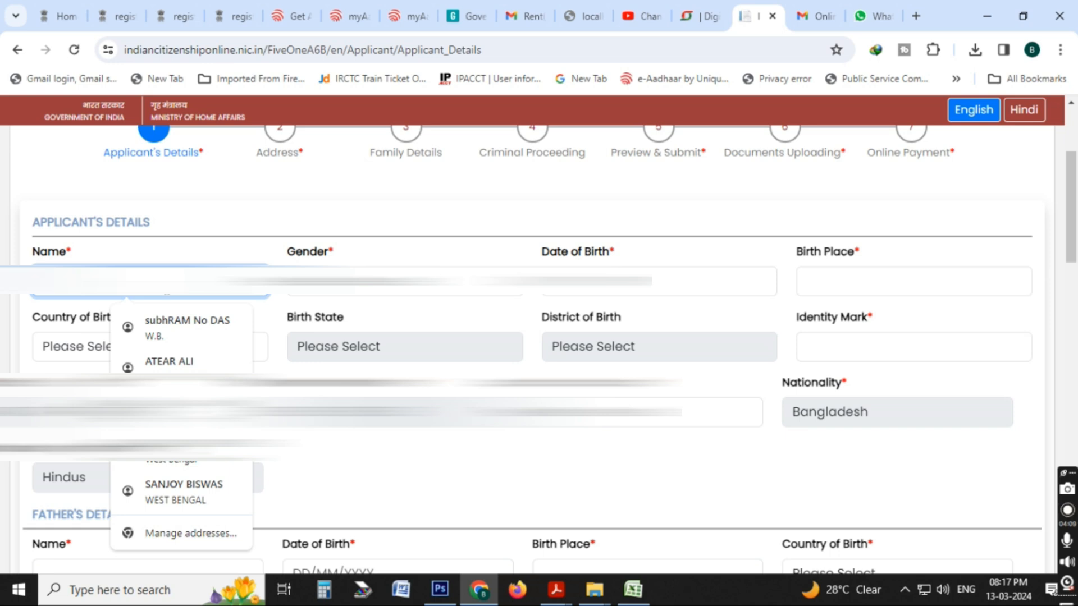
type("B")
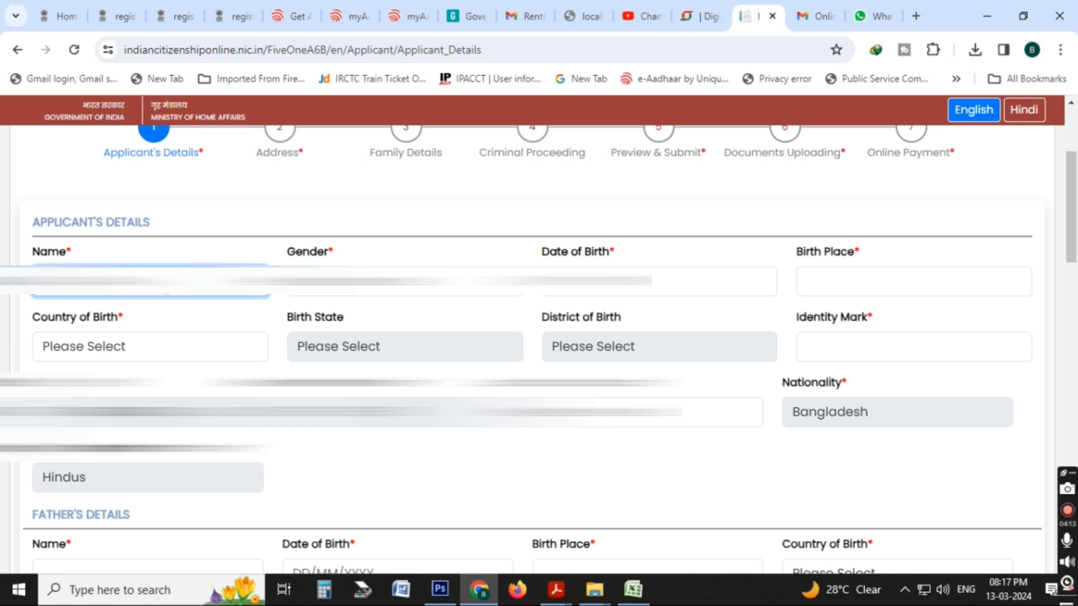
left_click(298, 296)
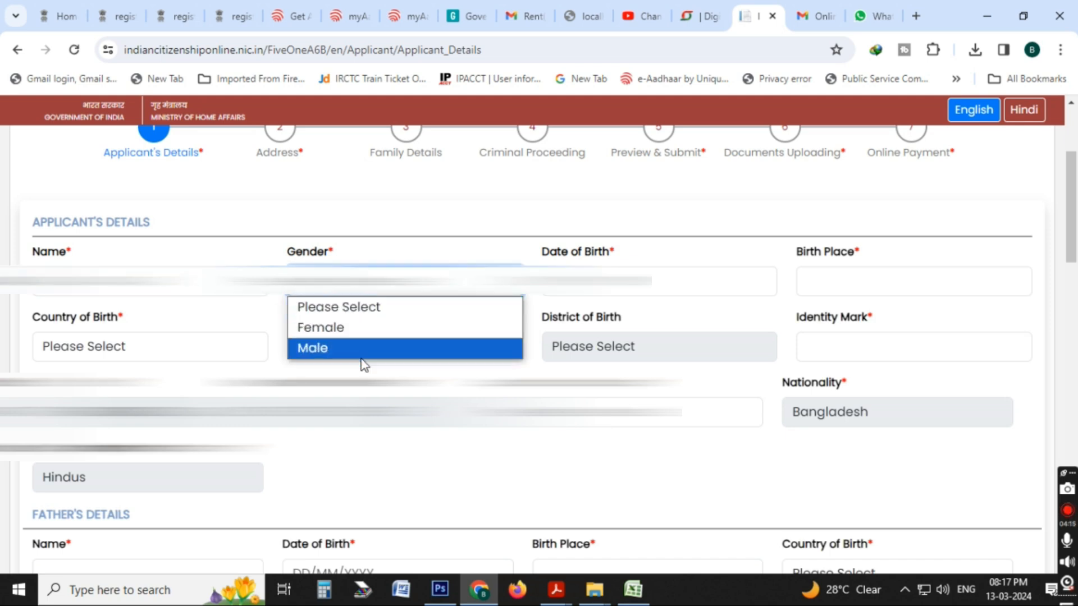
left_click(361, 356)
left_click(664, 283)
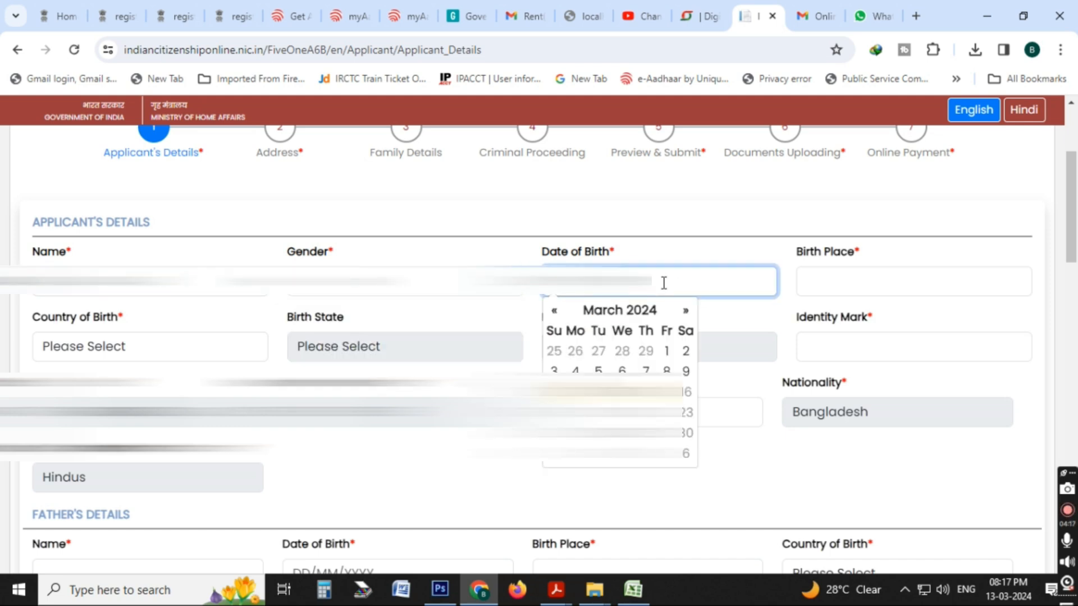
type("01/01/1978")
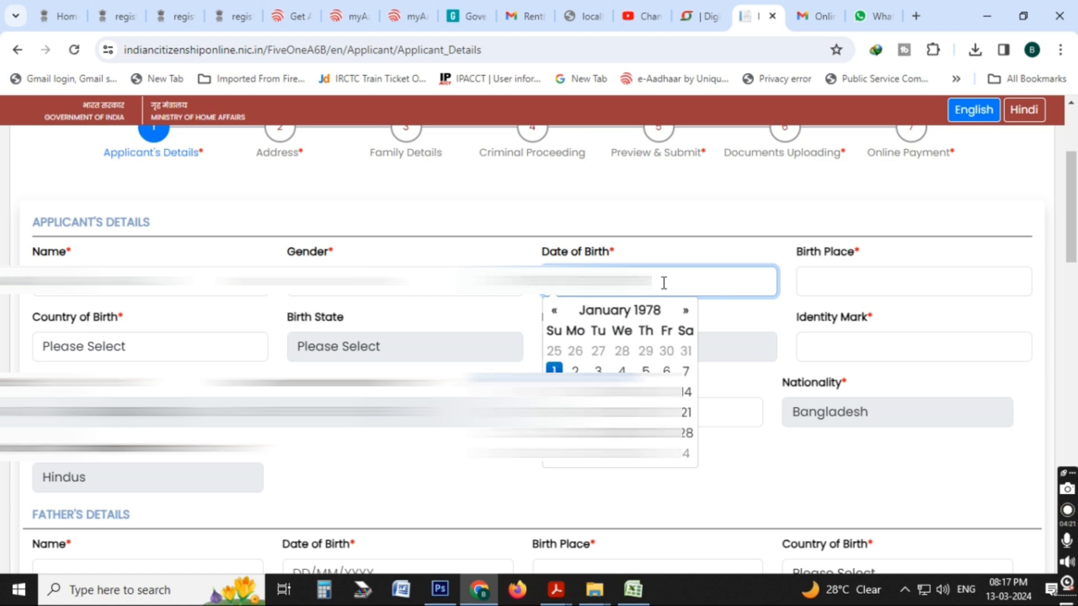
Enter BURDWAN as the applicant's birth place and choose India as the country of birth.
left_click(866, 281)
type("B")
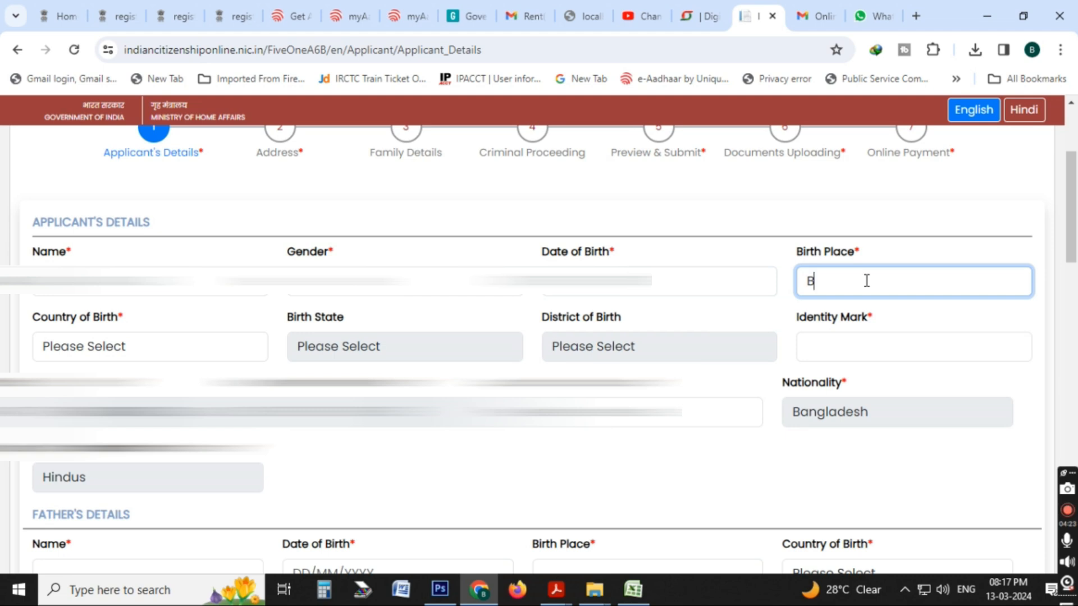
type("URDWAN")
left_click(159, 347)
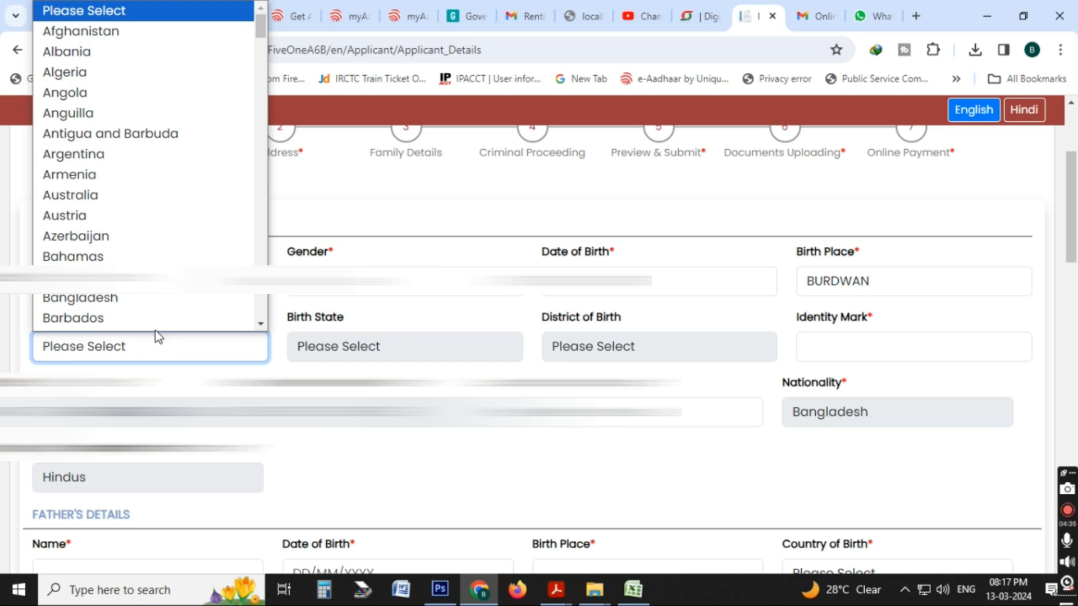
left_click(184, 385)
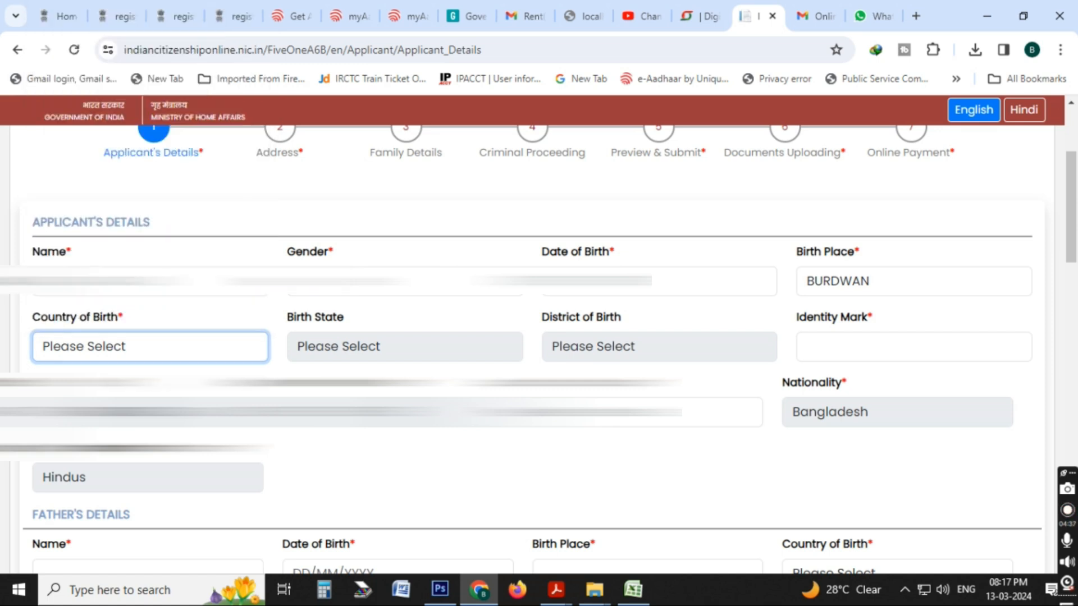
left_click(169, 359)
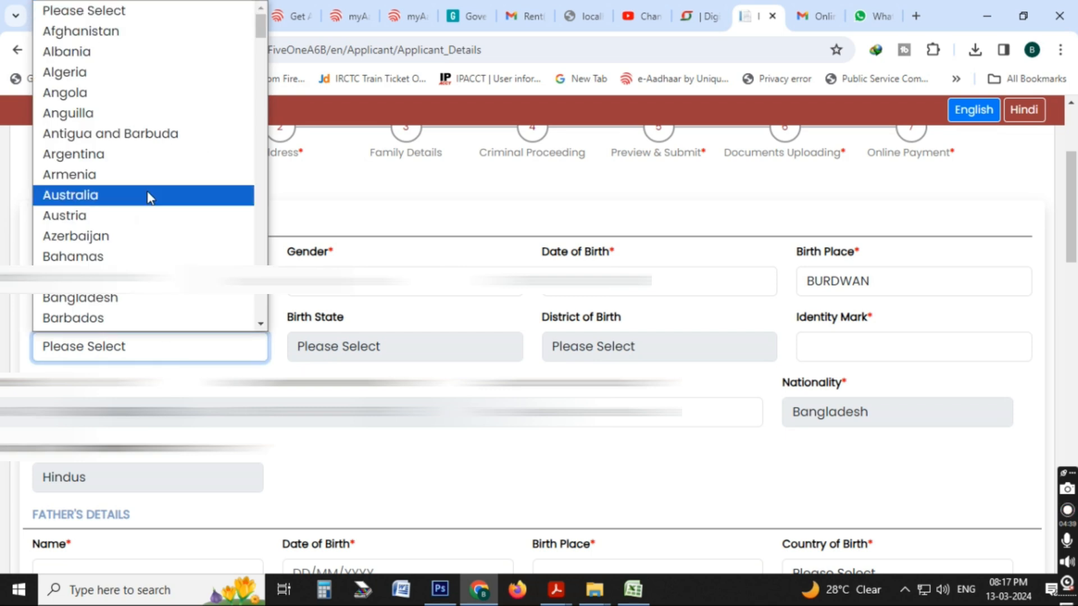
key("i")
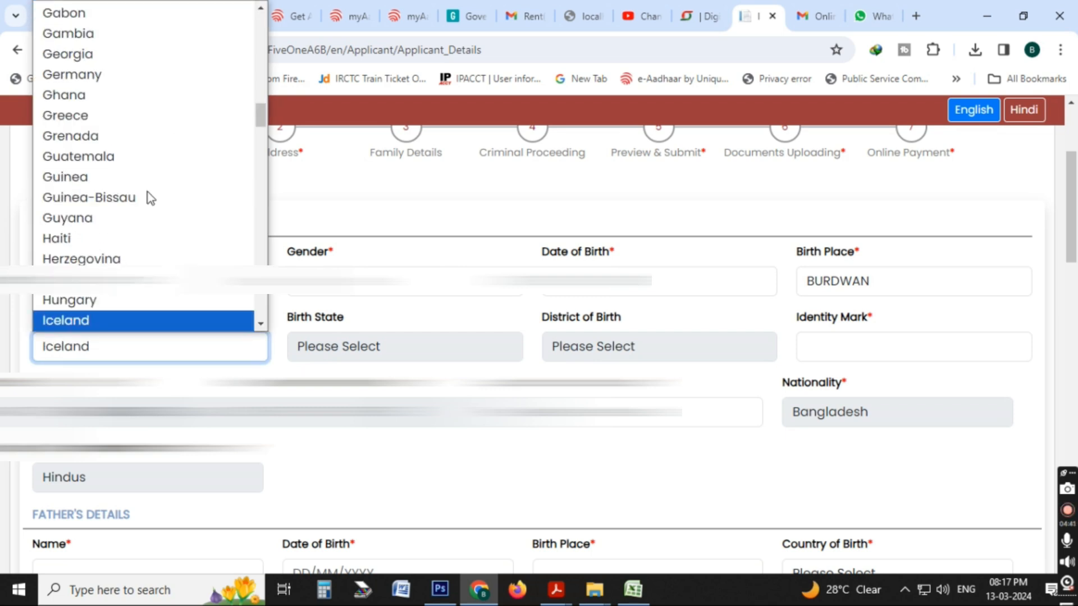
key("Down")
key("Return")
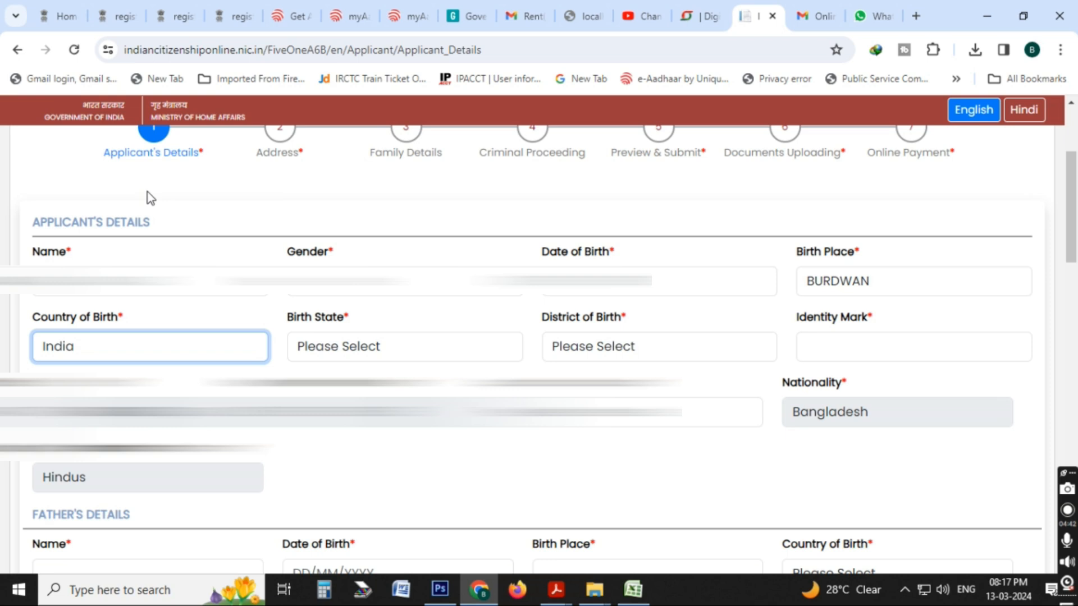
Set the applicant's birth state to West Bengal and the district of birth to Bardhaman.
left_click(337, 361)
left_click(396, 496)
left_click(378, 352)
scroll(385, 243, "down", 5)
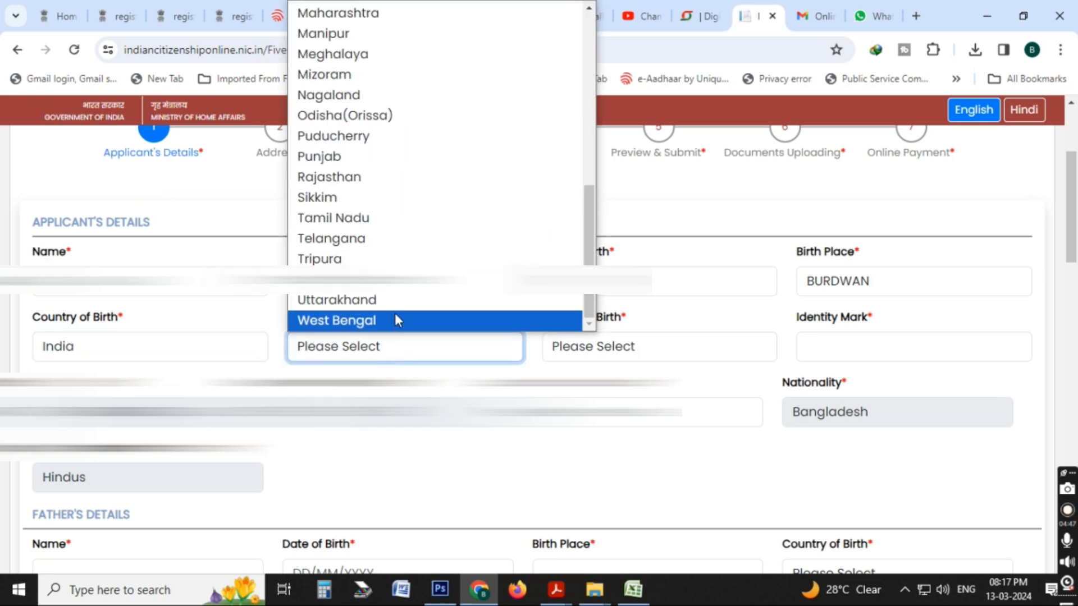
left_click(395, 318)
left_click(620, 352)
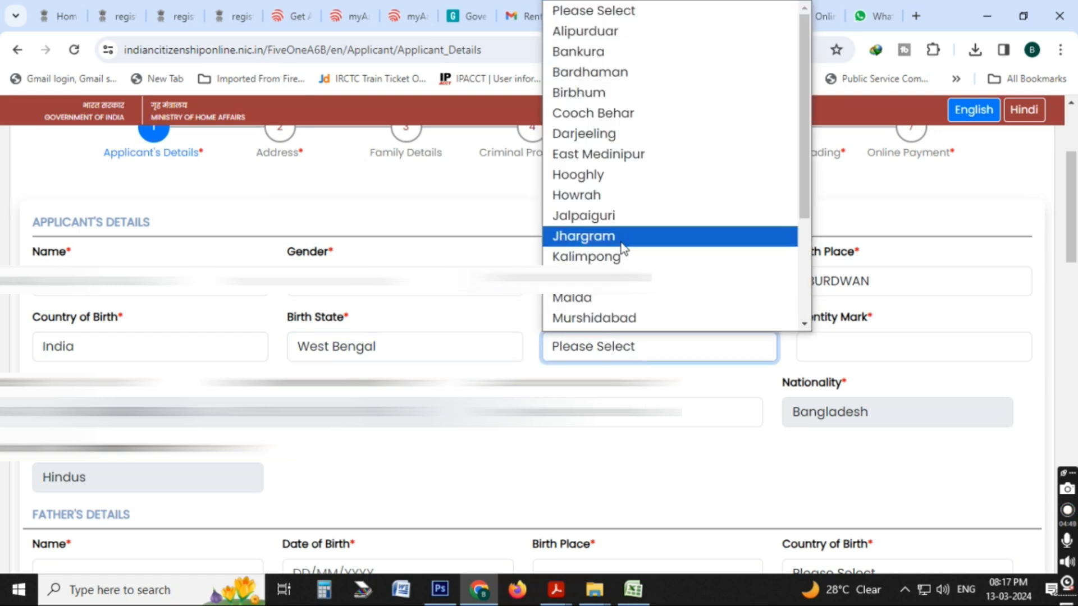
scroll(631, 224, "down", 3)
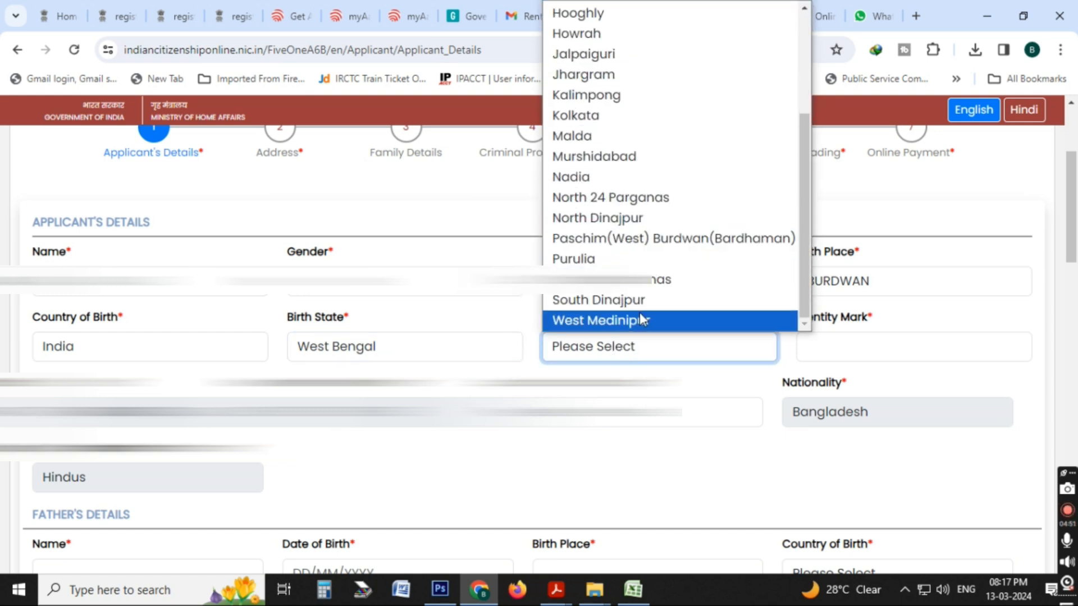
scroll(639, 303, "up", 3)
scroll(620, 112, "down", 3)
scroll(621, 137, "up", 3)
left_click(600, 72)
Enter CUT MARK ION NOSE as the applicant's identity mark, and dismiss the microphone warning covering the form.
left_click(862, 345)
type("CUT M")
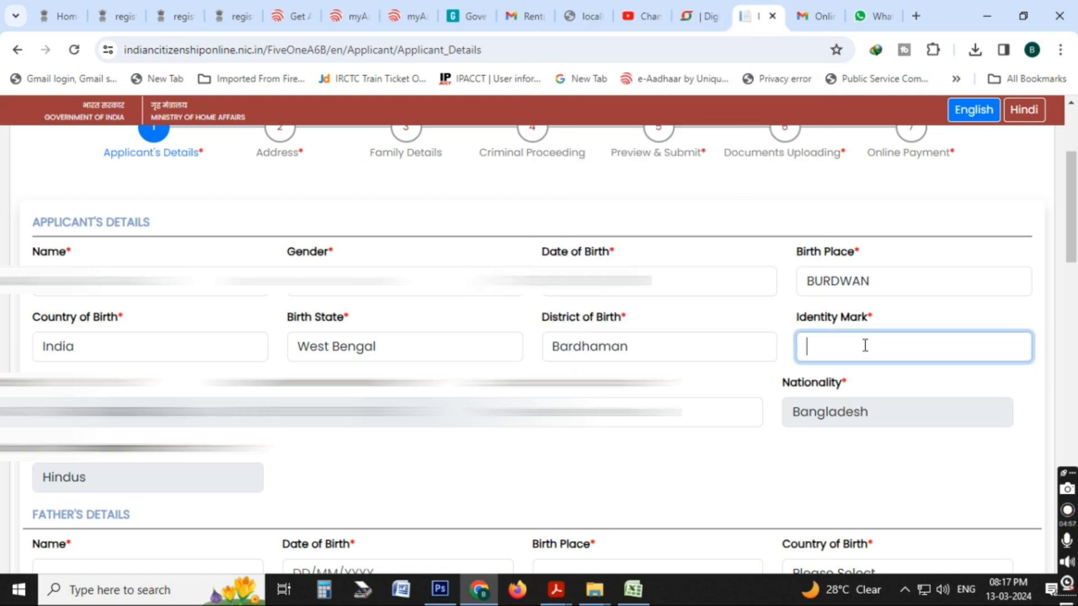
type("ARK IN")
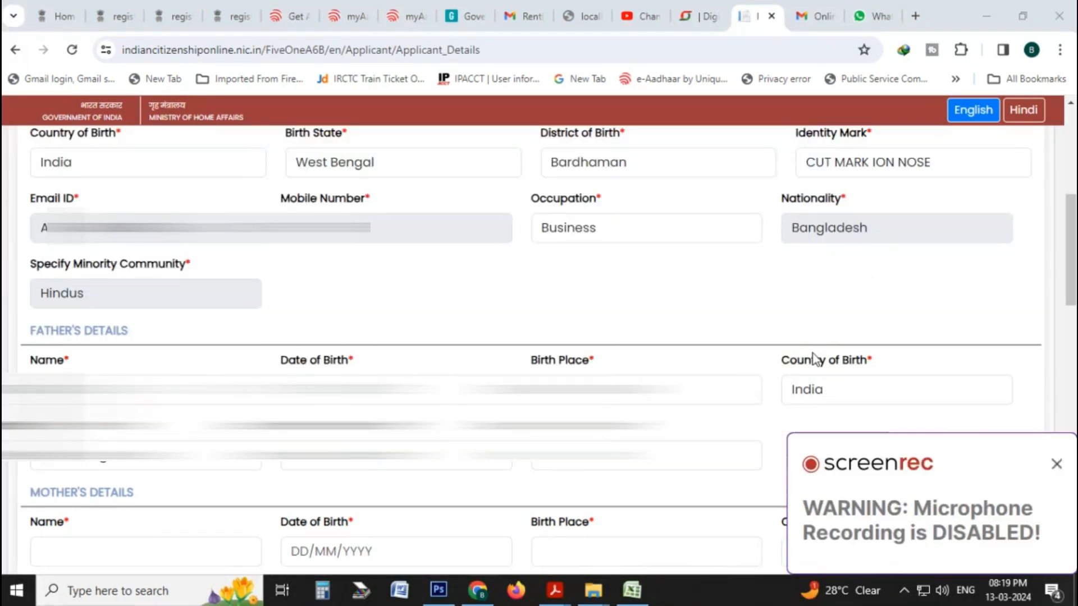
left_click(1055, 464)
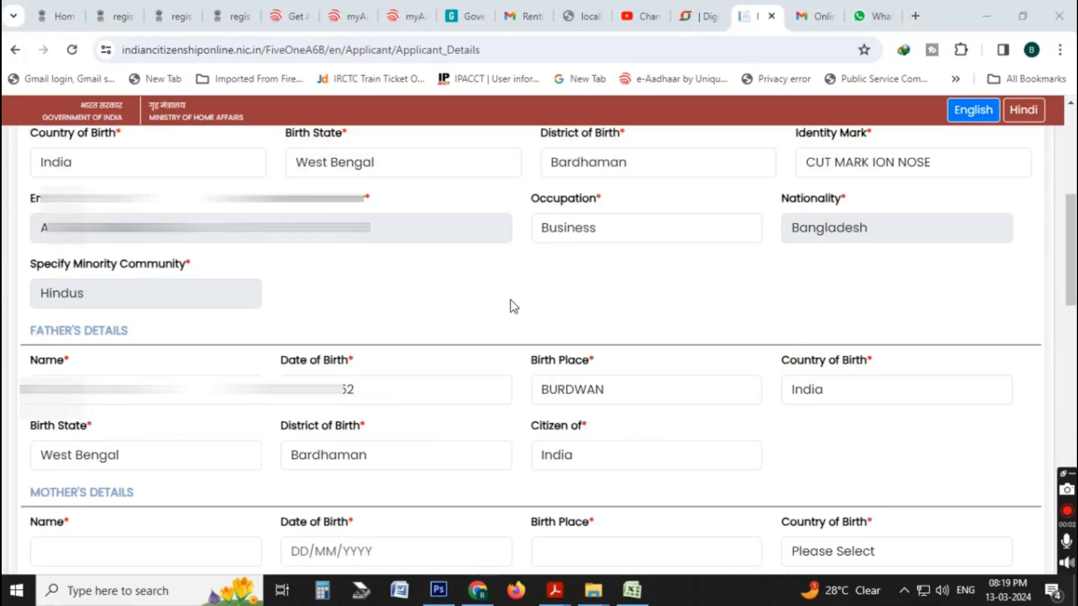
In the Mother's Details, enter the mother's name and fill in her date of birth.
scroll(514, 303, "up", 1)
scroll(513, 303, "down", 4)
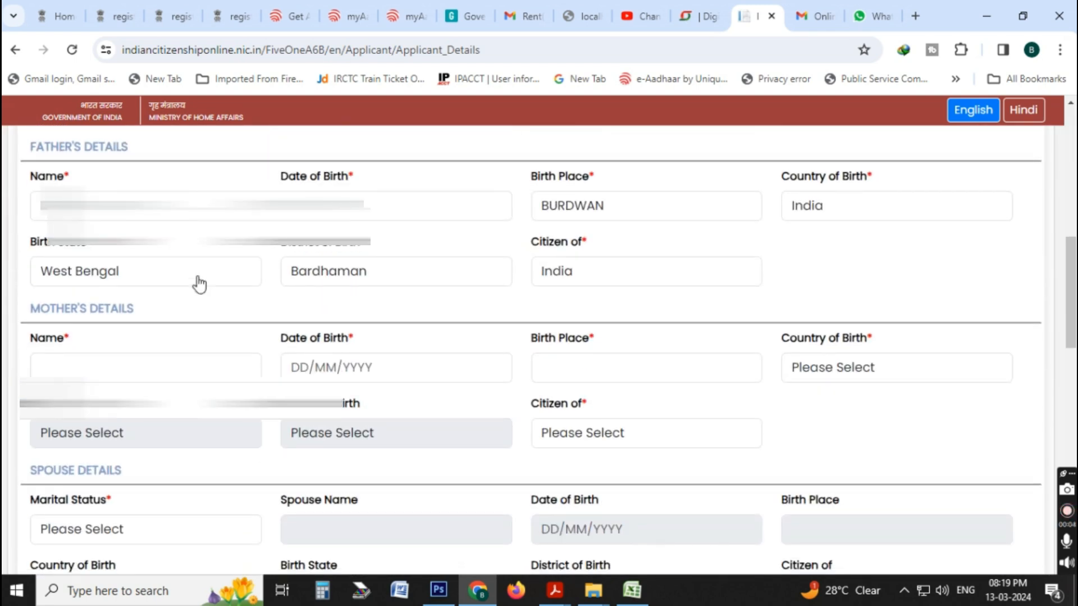
left_click(209, 372)
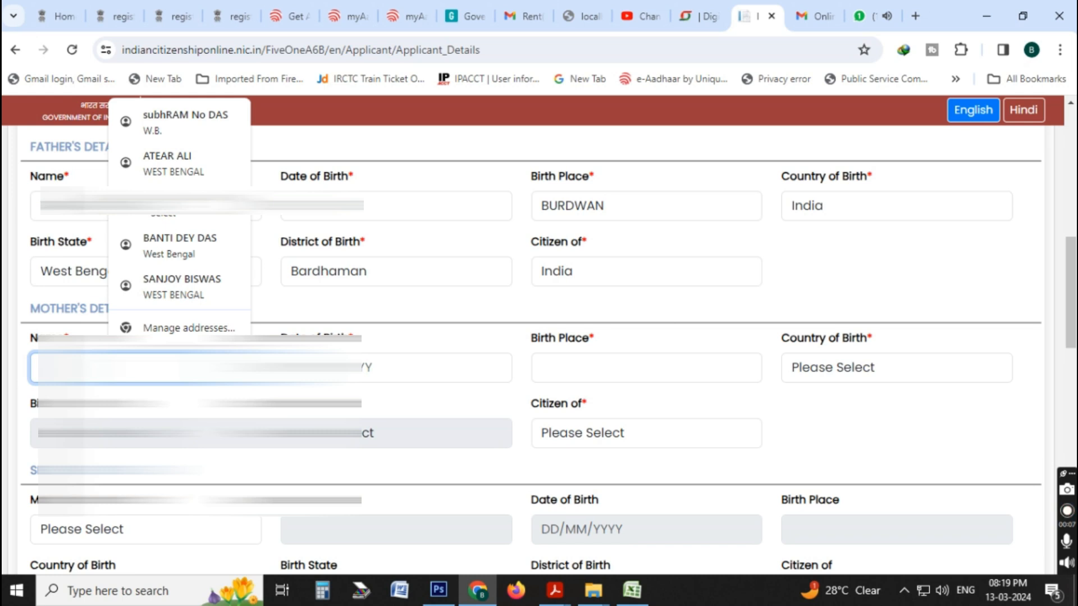
type("S")
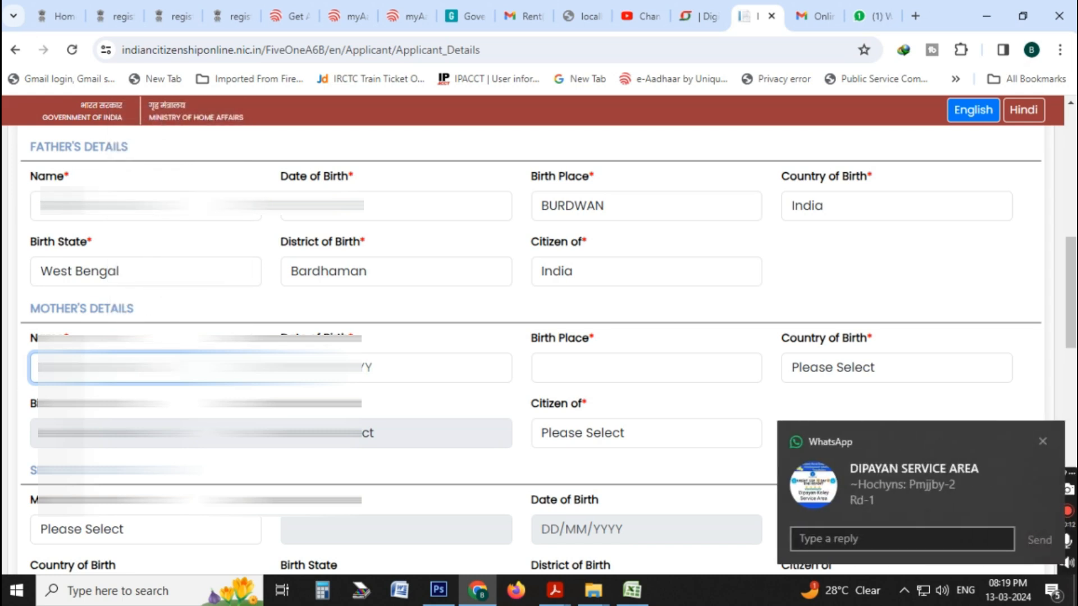
key("Tab")
type("0")
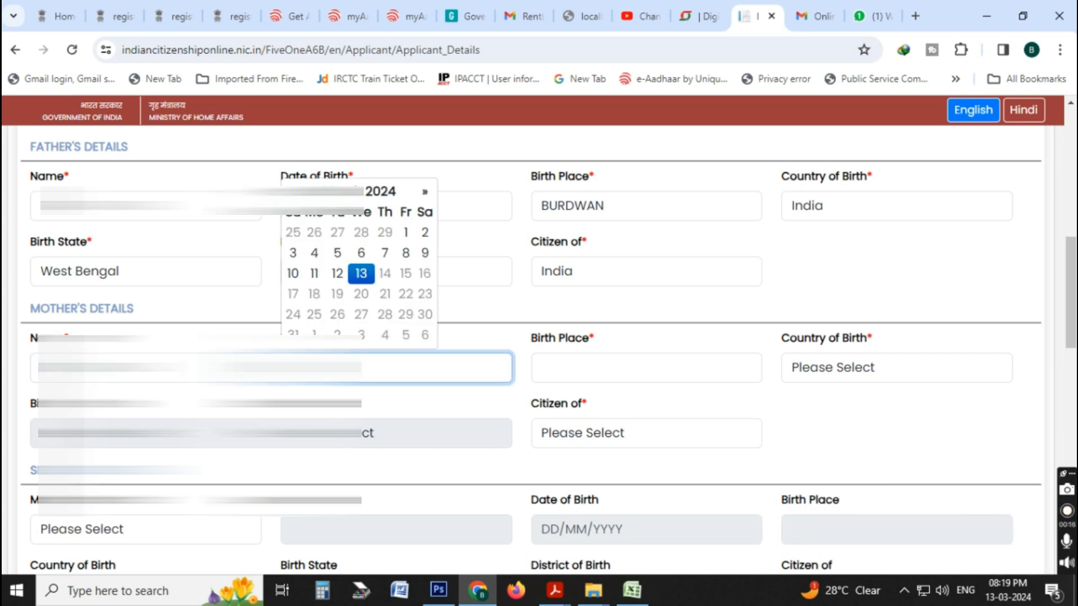
type("19")
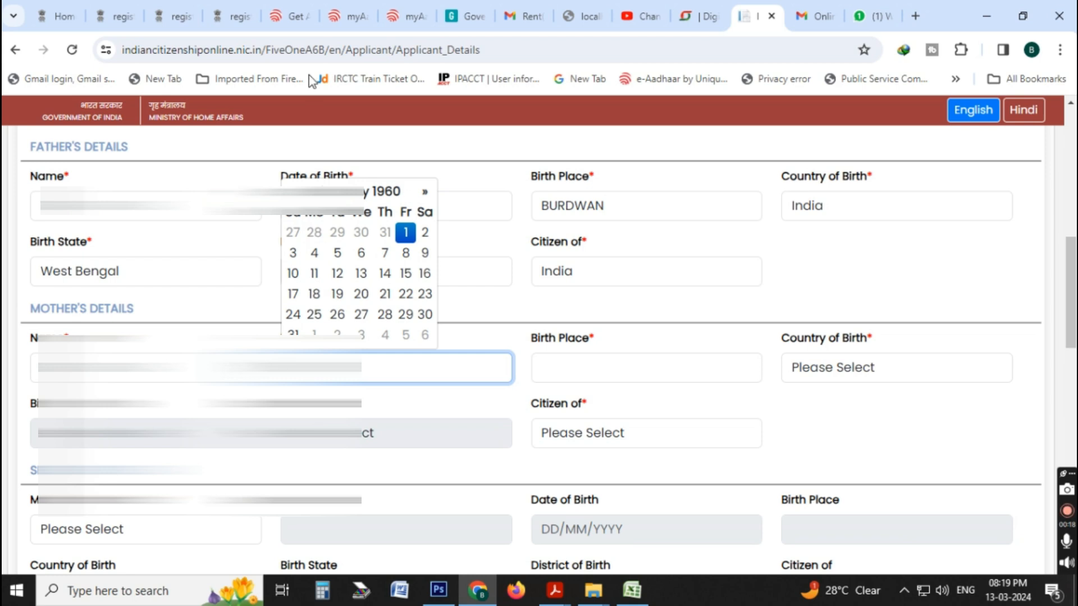
left_click(402, 240)
Enter BURDWAN as the mother's birth place and choose India as her country of birth.
left_click(592, 358)
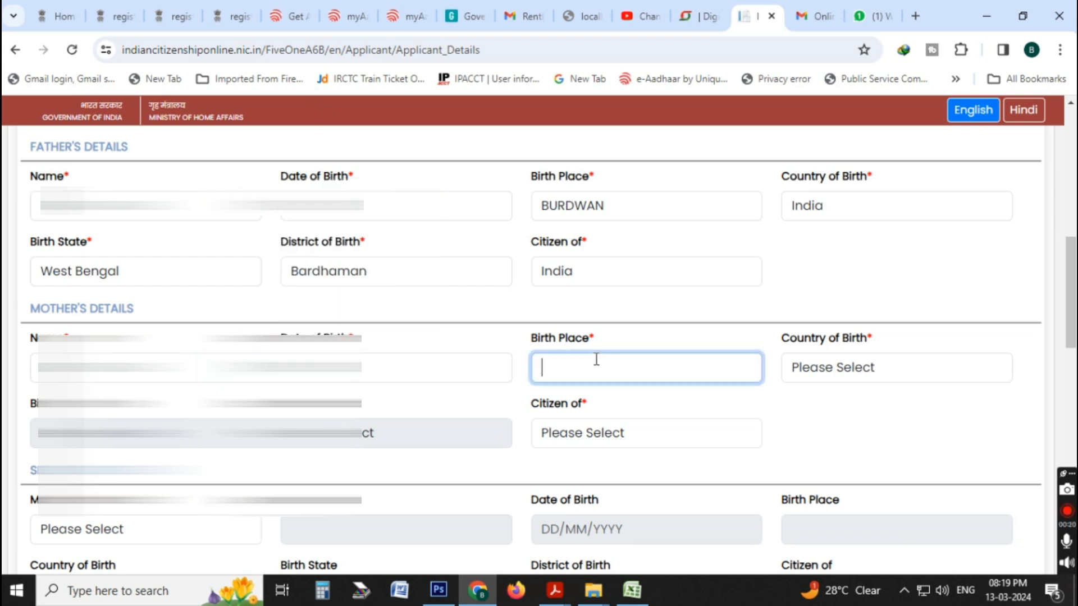
type("BURDWAN")
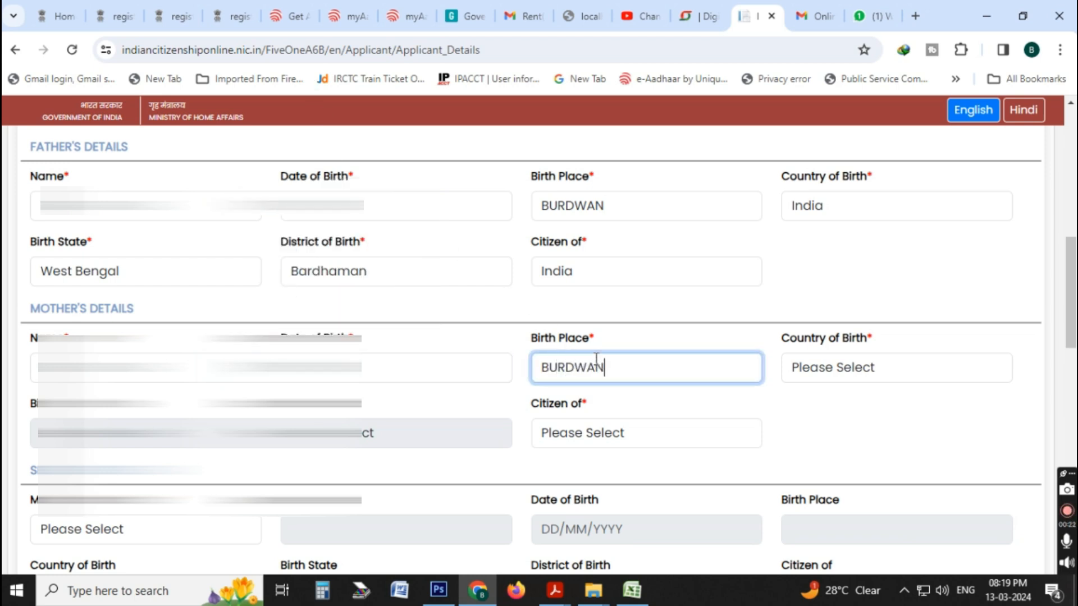
left_click(881, 373)
scroll(860, 281, "down", 15)
scroll(868, 320, "up", 15)
scroll(867, 304, "down", 20)
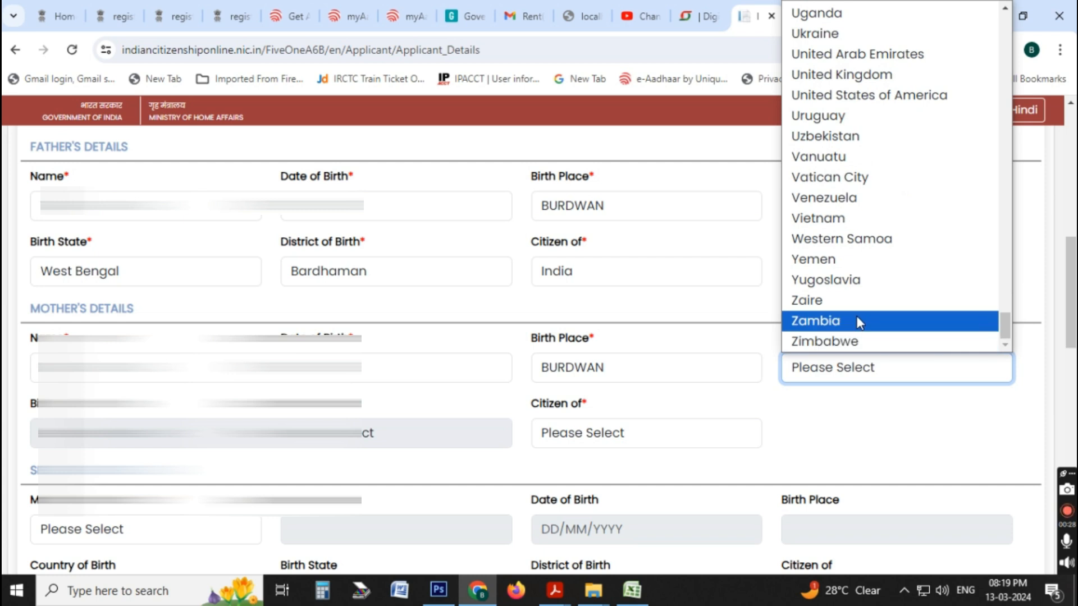
key("i")
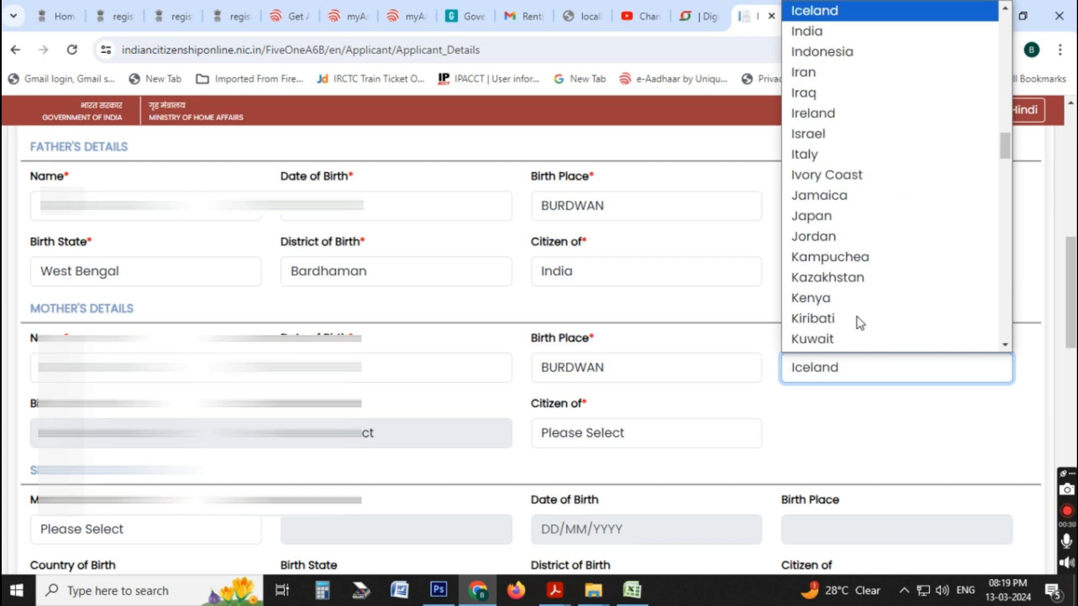
key("Down")
key("Down")
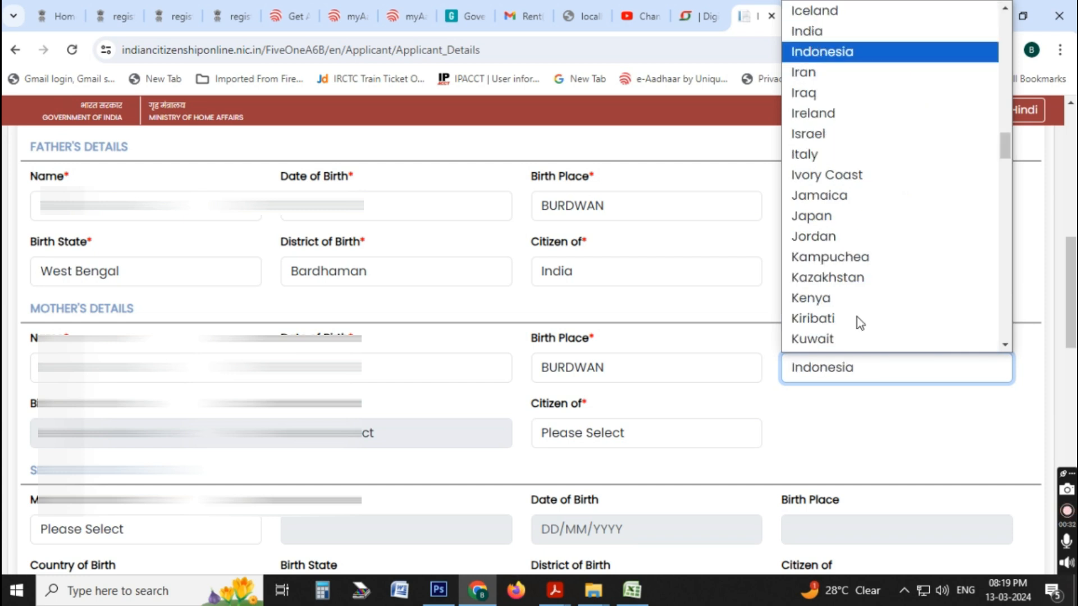
key("Up")
Set the mother's birth state to West Bengal and her district of birth to Bardhaman.
key("Tab")
key("alt+Down")
key("k")
key("e")
left_click(216, 411)
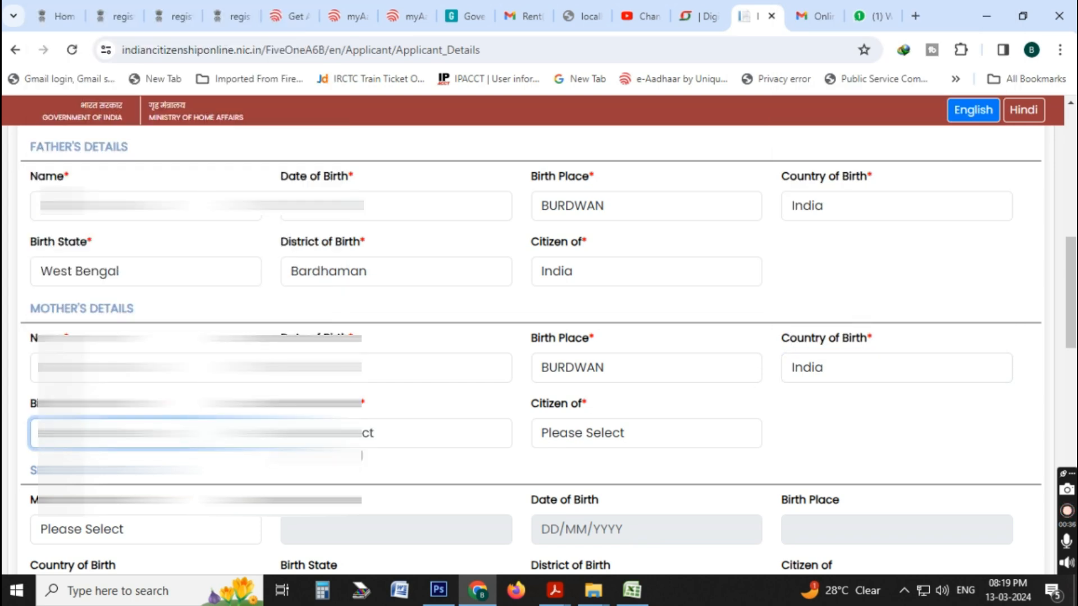
left_click(359, 443)
left_click(328, 79)
Set the mother's citizenship to India.
left_click(608, 443)
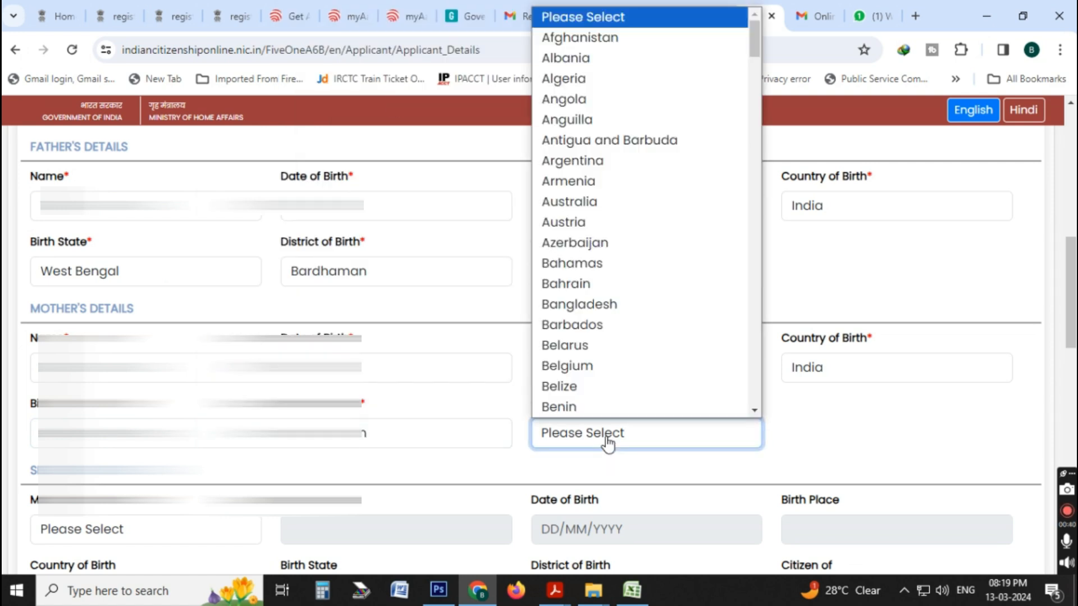
key("i")
key("n")
key("Return")
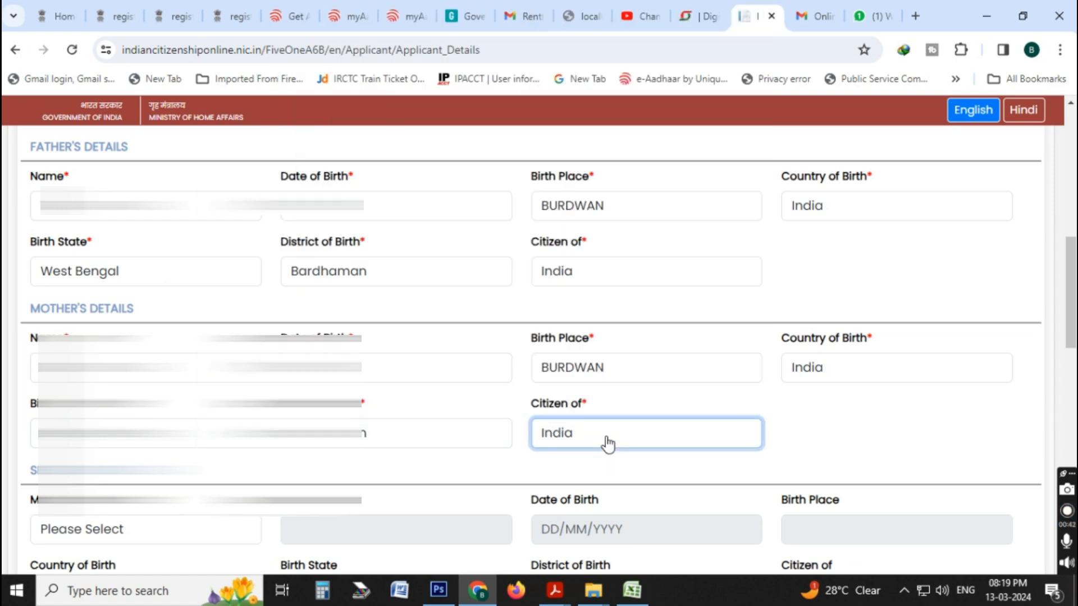
Set the applicant's marital status to Single and answer No to whether the applicant is in service.
scroll(608, 443, "down", 3)
left_click(162, 346)
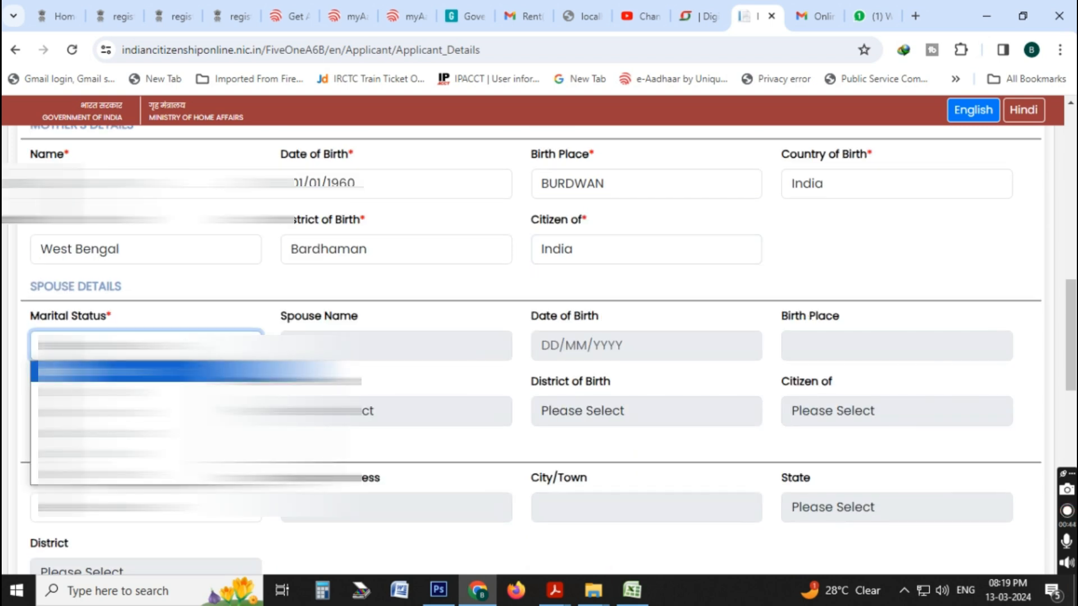
key("Down")
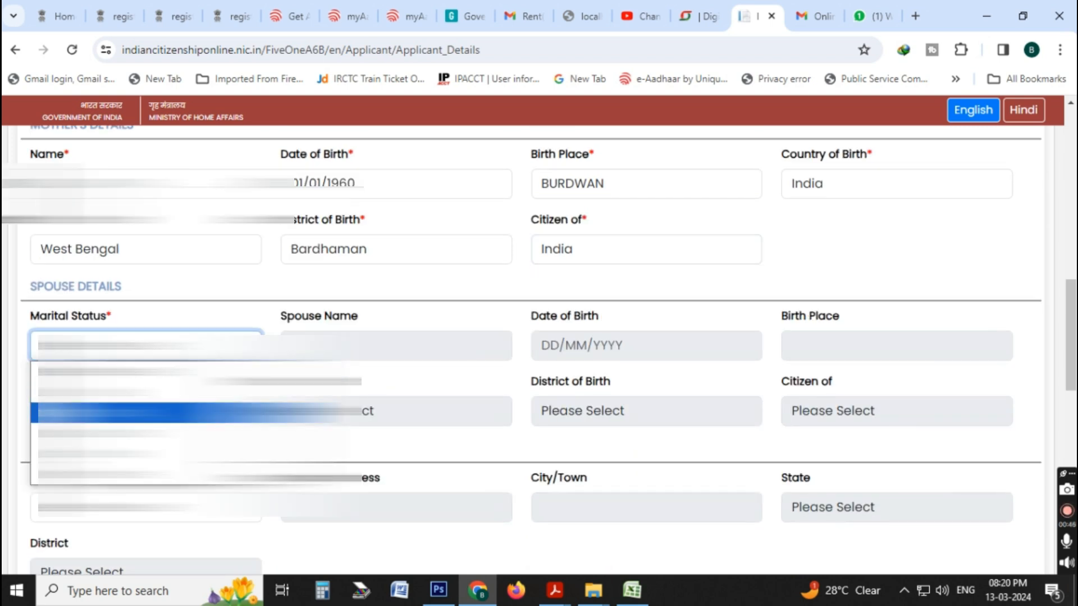
left_click(187, 387)
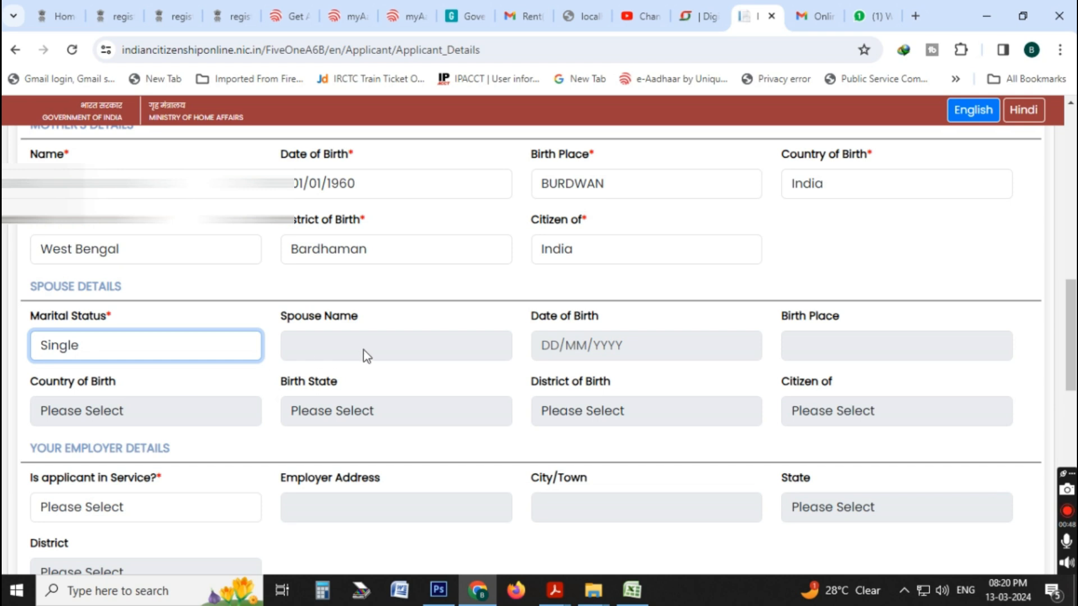
scroll(829, 421, "down", 3)
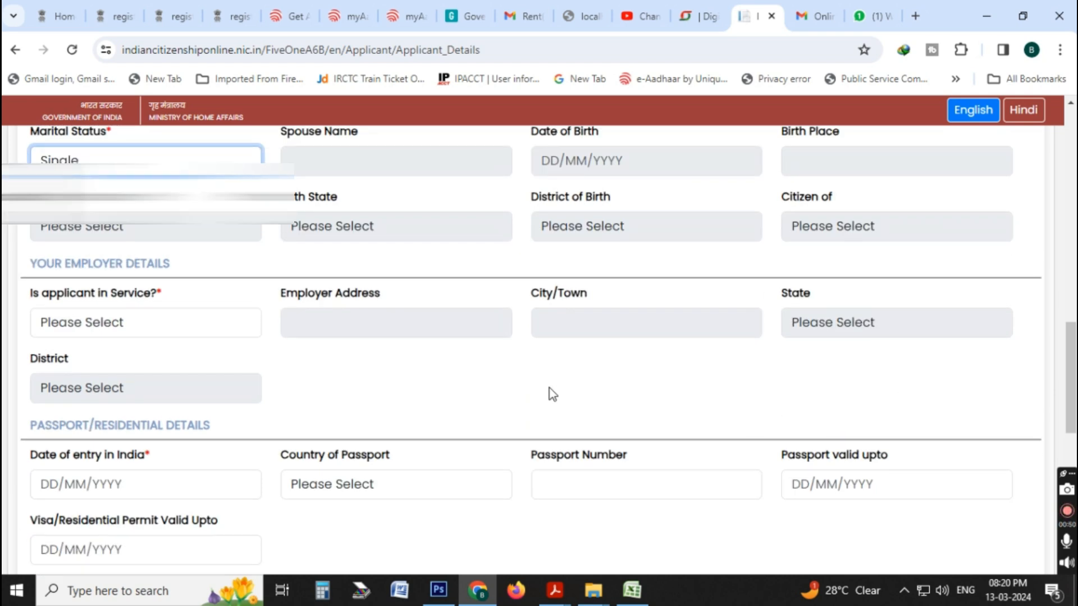
left_click(138, 323)
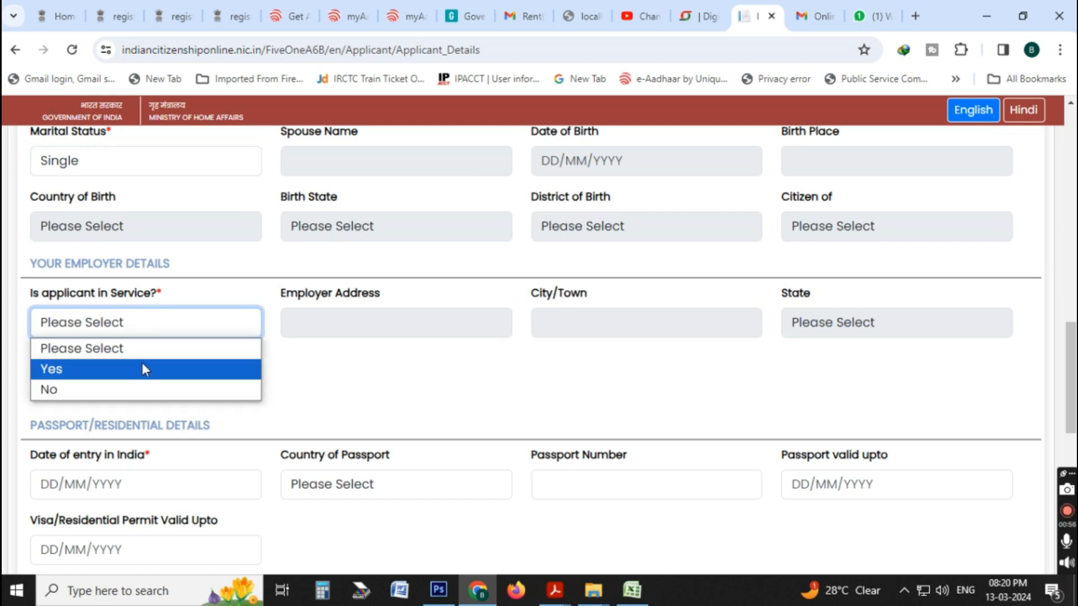
left_click(139, 390)
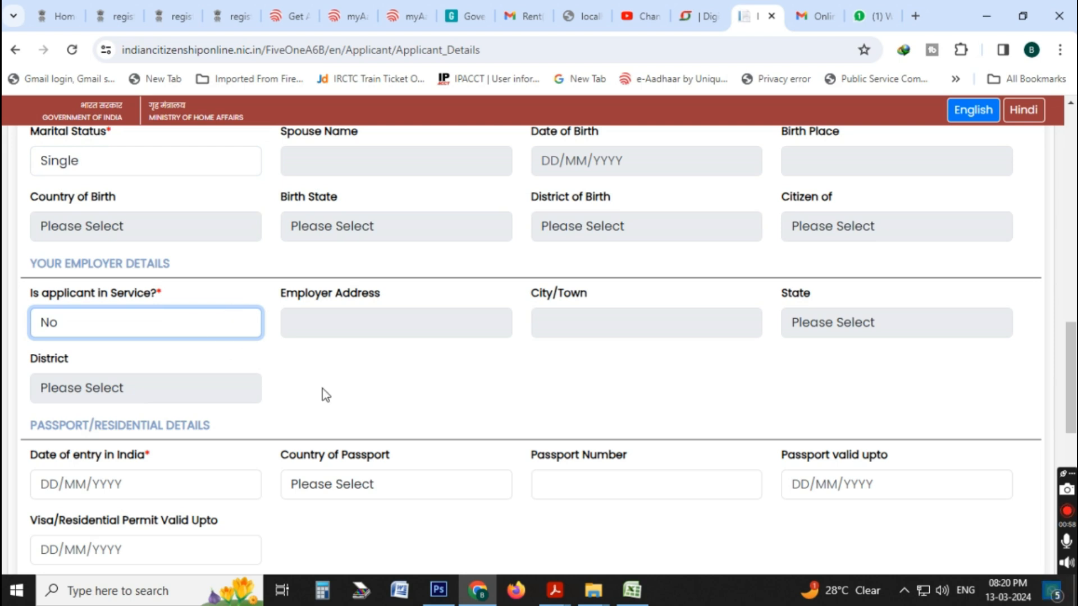
Enter 01/01/1975 as the date of entry in India and answer Yes to the 12 months' continuous residence question.
scroll(322, 395, "down", 3)
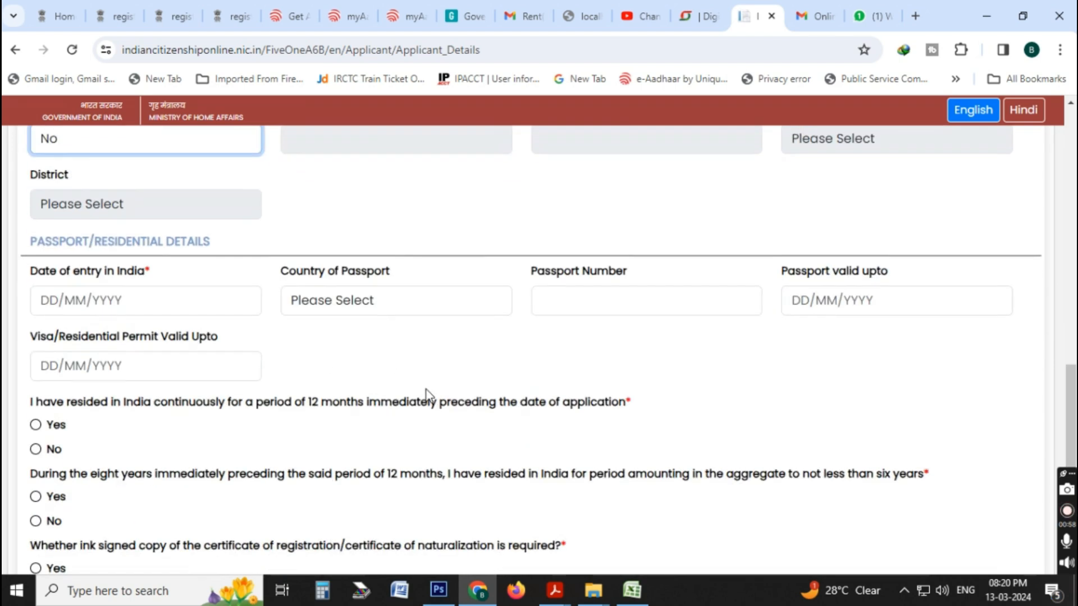
left_click(49, 300)
type("01/01/19")
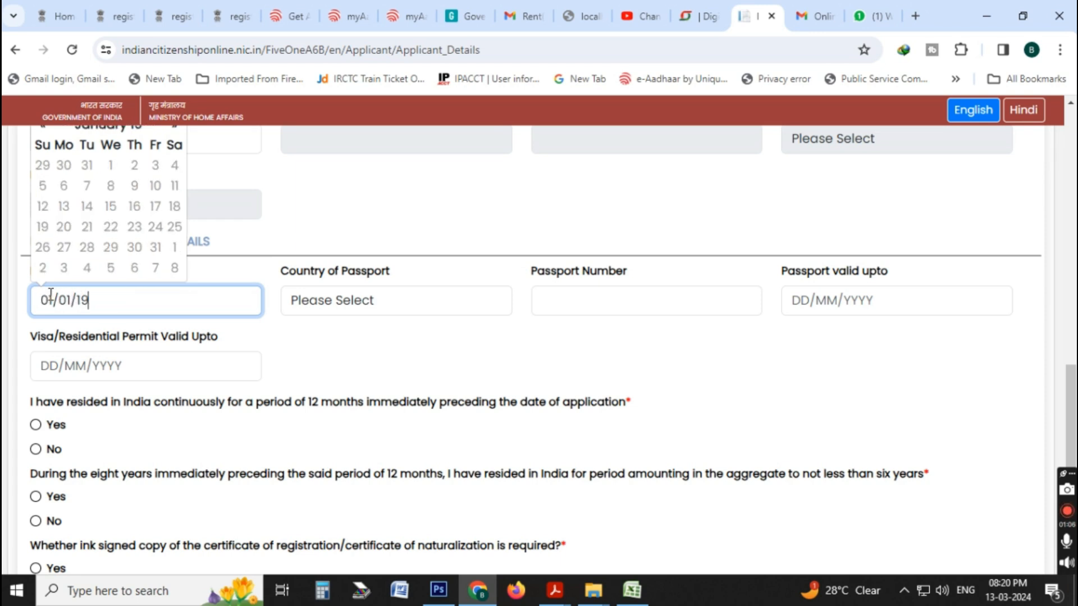
type("75")
left_click(356, 401)
scroll(355, 392, "up", 3)
scroll(359, 398, "down", 3)
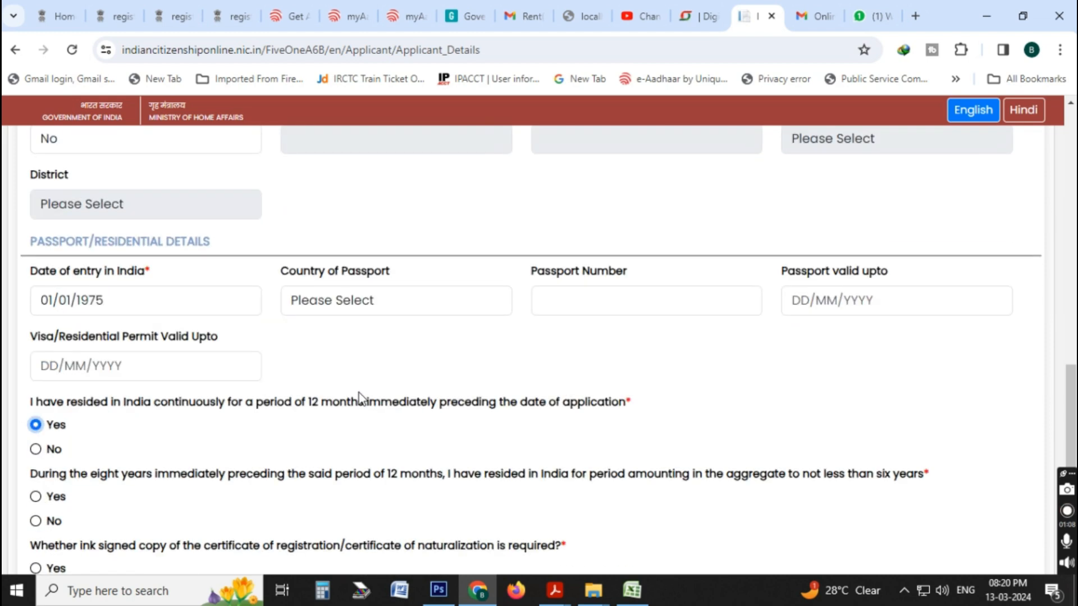
left_click(369, 303)
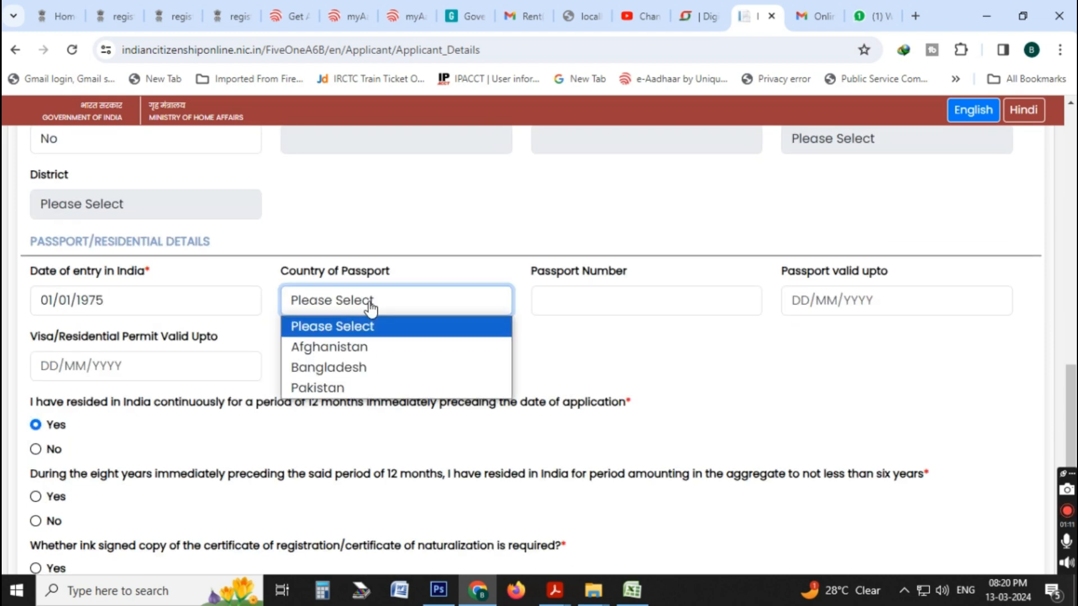
left_click(395, 376)
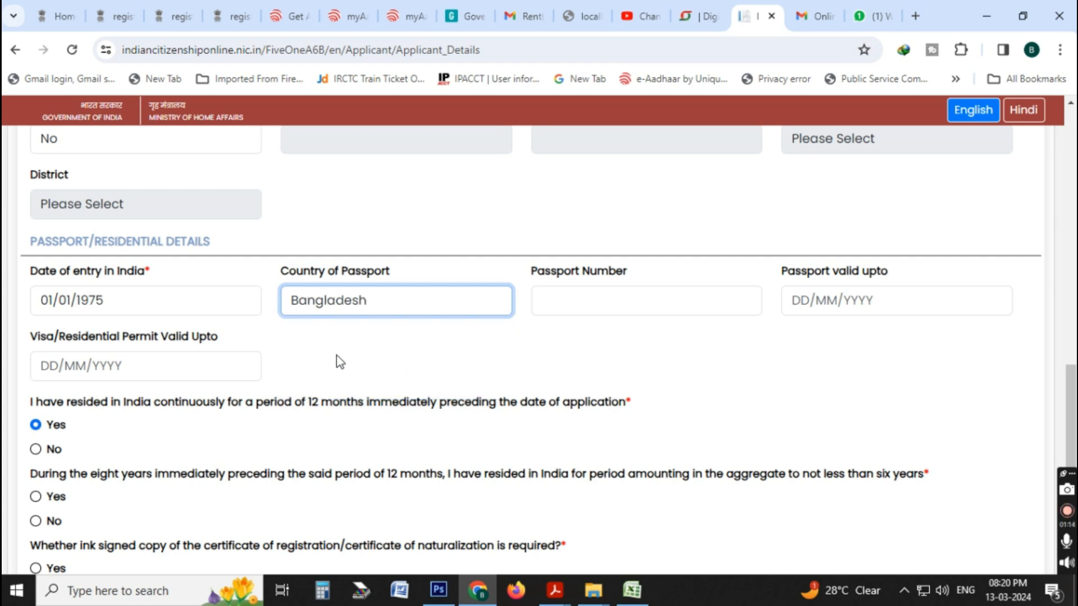
left_click(404, 313)
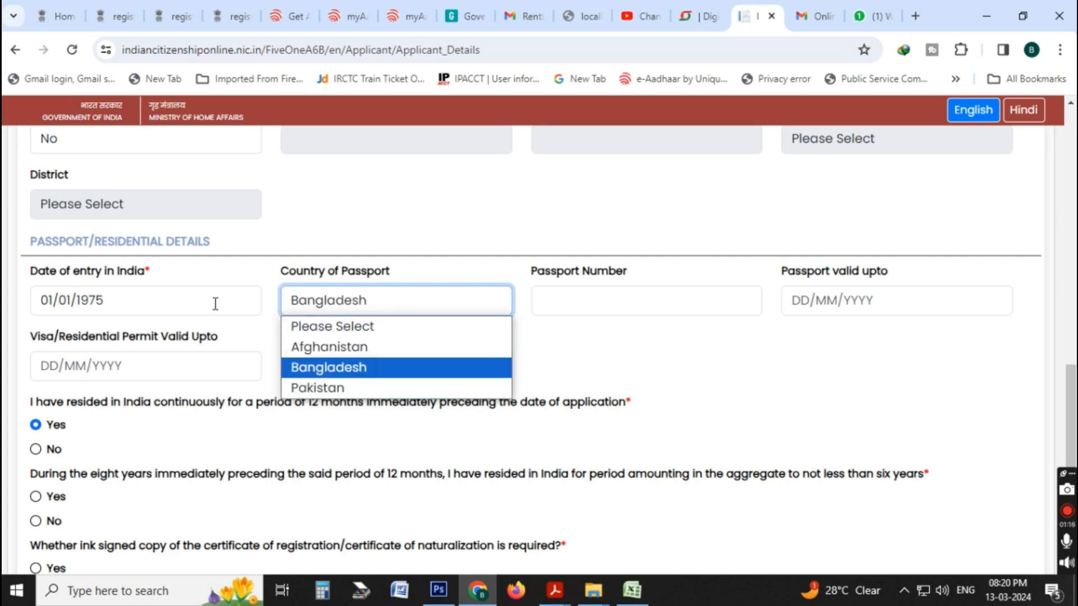
left_click(599, 372)
left_click(409, 316)
left_click(397, 327)
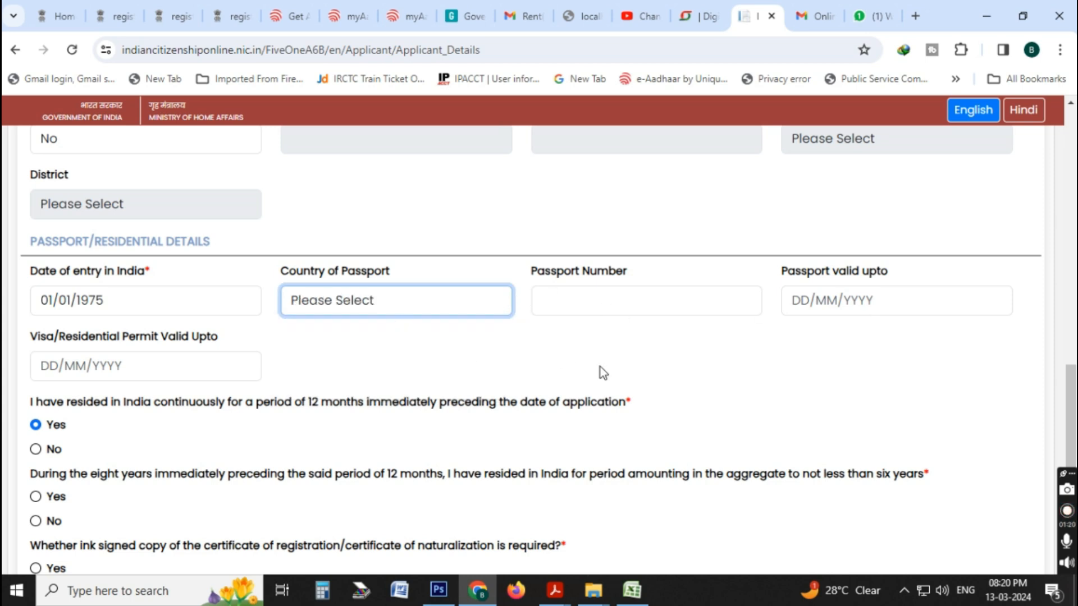
Answer Yes to the six-years-in-eight residence question and Yes to requiring an ink signed copy of the certificate.
scroll(250, 371, "down", 3)
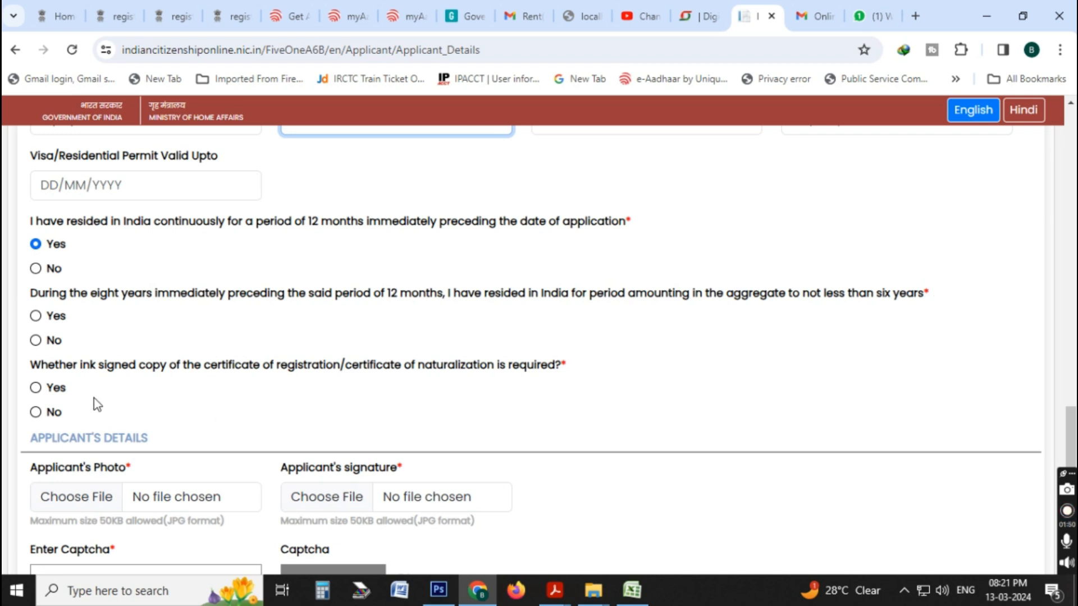
left_click(43, 318)
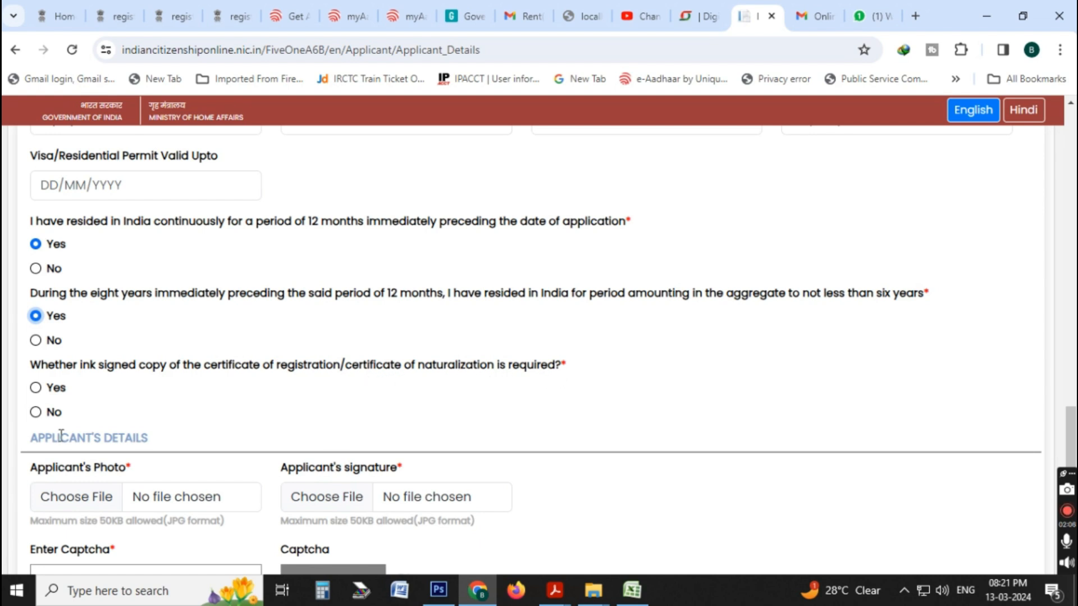
left_click(36, 387)
Attach FFRYG.jpg from New folder (14) as the applicant's photo.
scroll(200, 431, "down", 3)
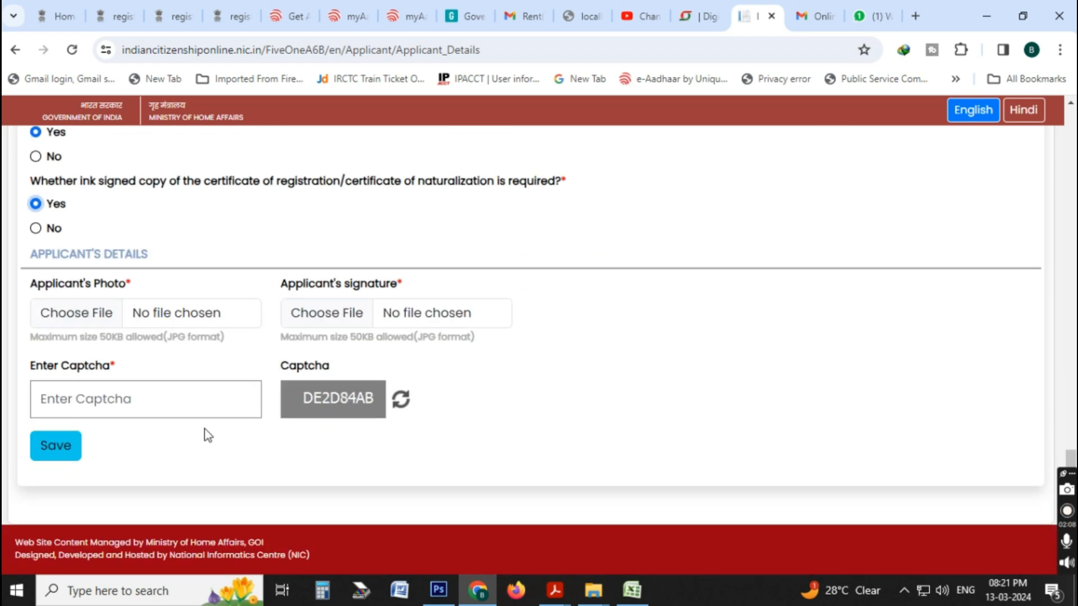
left_click(88, 318)
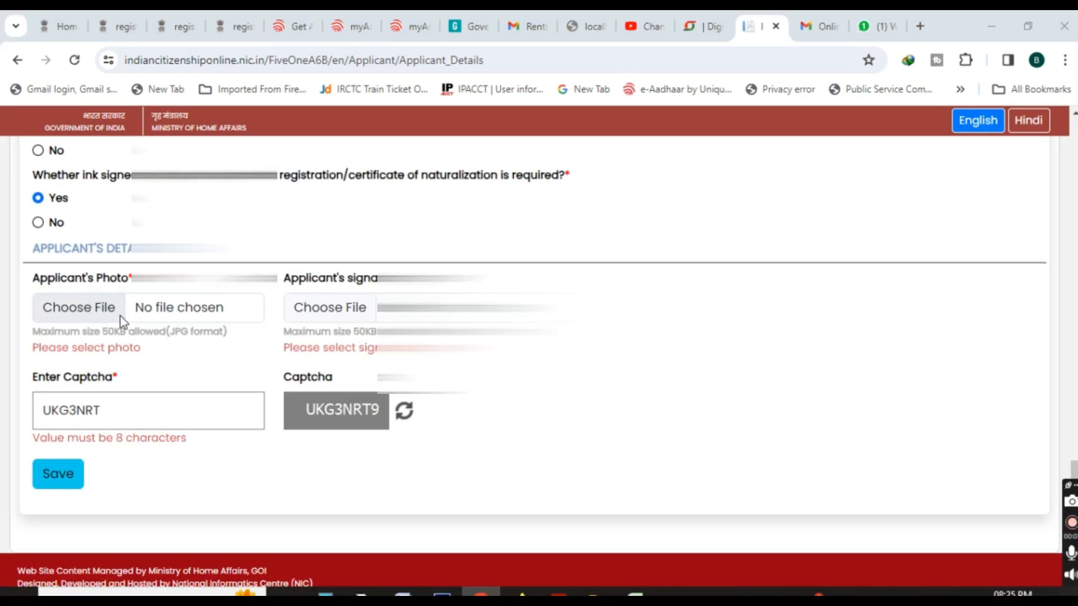
left_click(122, 317)
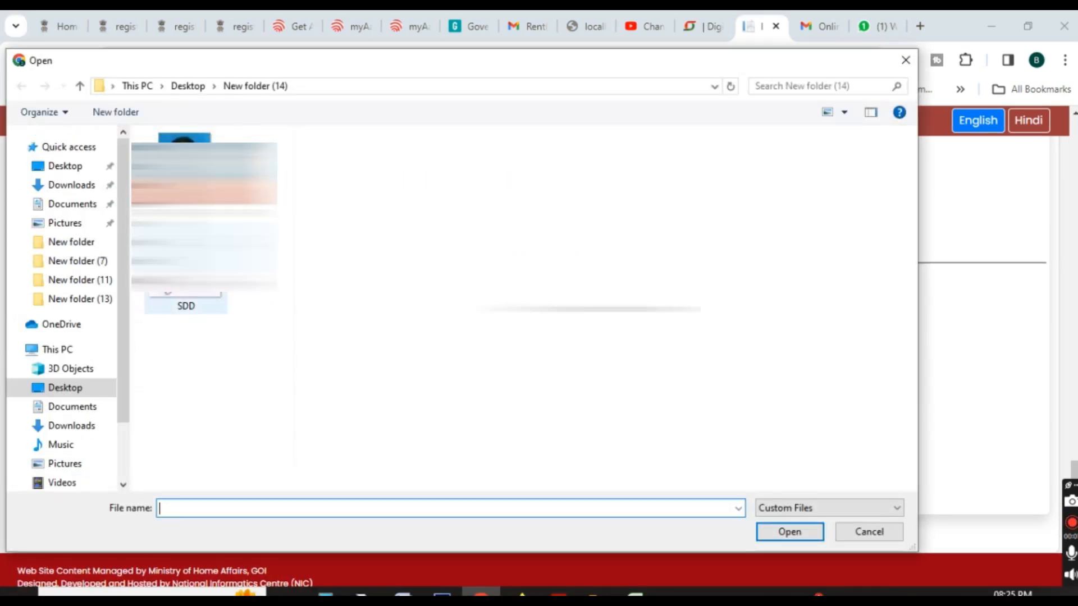
left_click(205, 216)
left_click(791, 531)
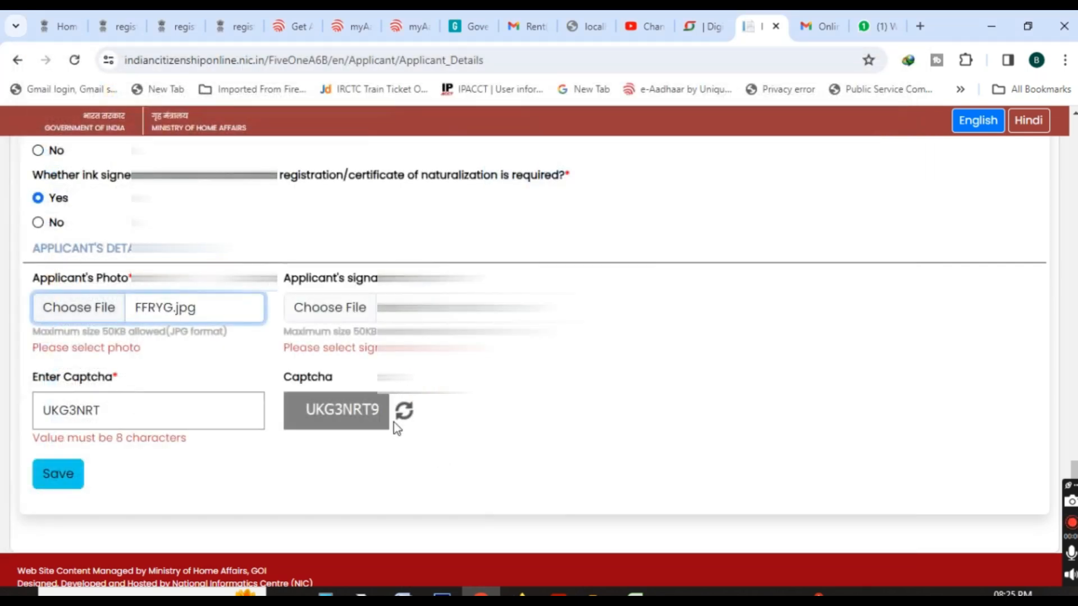
Attach SDD.jpg from New folder (14) as the applicant's signature.
left_click(354, 314)
left_click(185, 280)
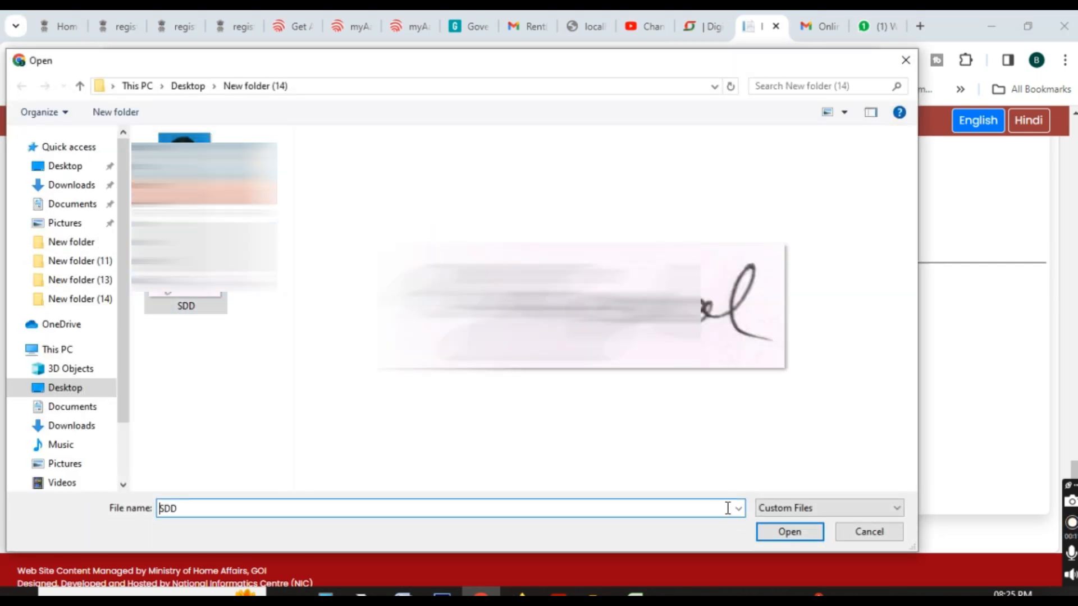
left_click(790, 532)
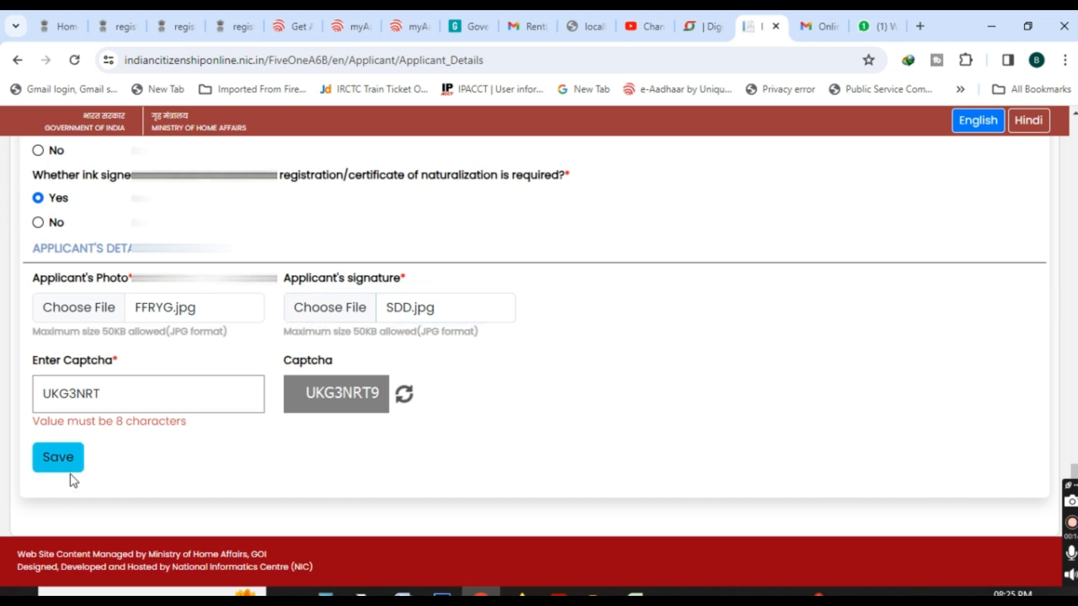
Try to save the form and add the missing last character to the captcha code.
left_click(51, 458)
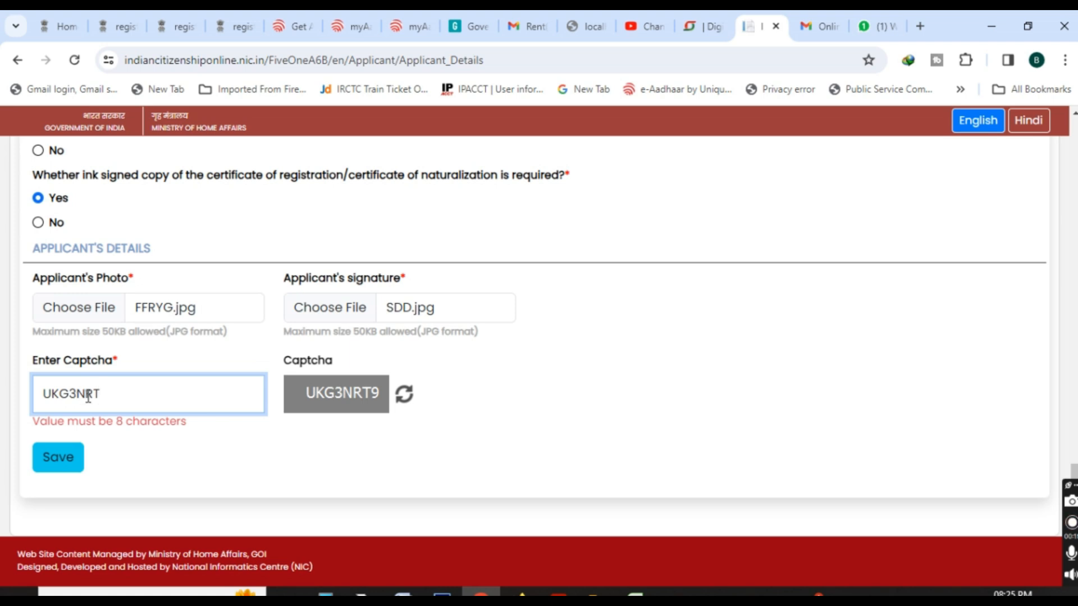
type("9")
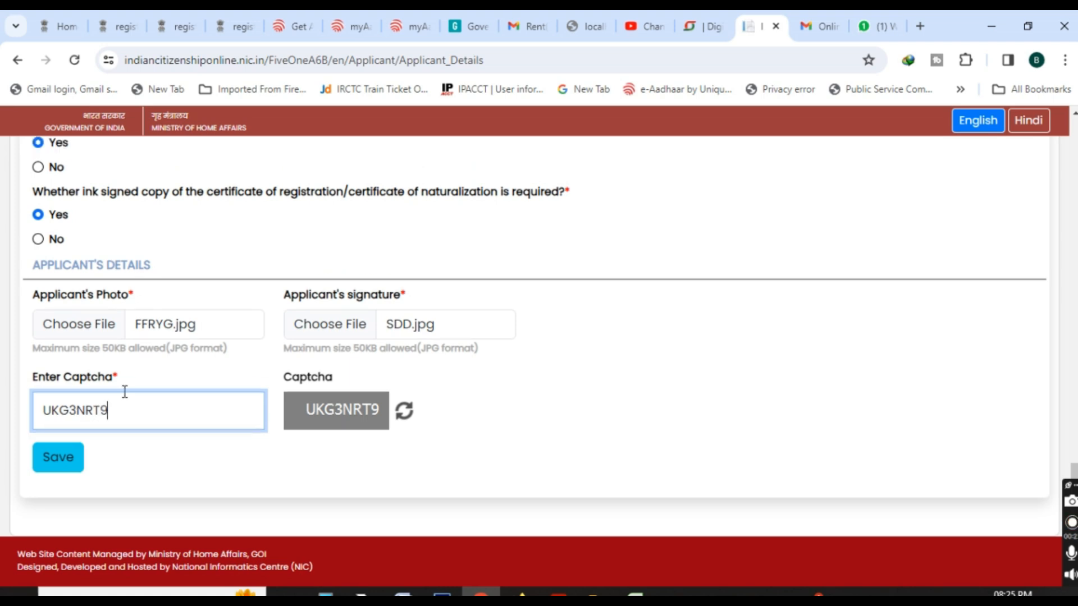
Save the applicant's details form and acknowledge the save confirmation.
left_click(82, 462)
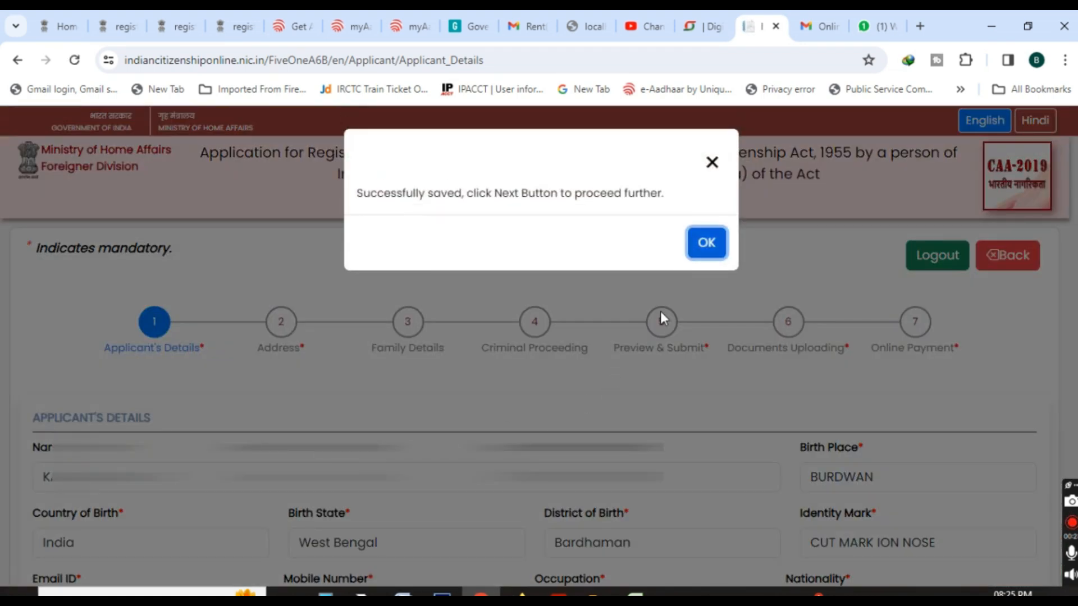
left_click(707, 243)
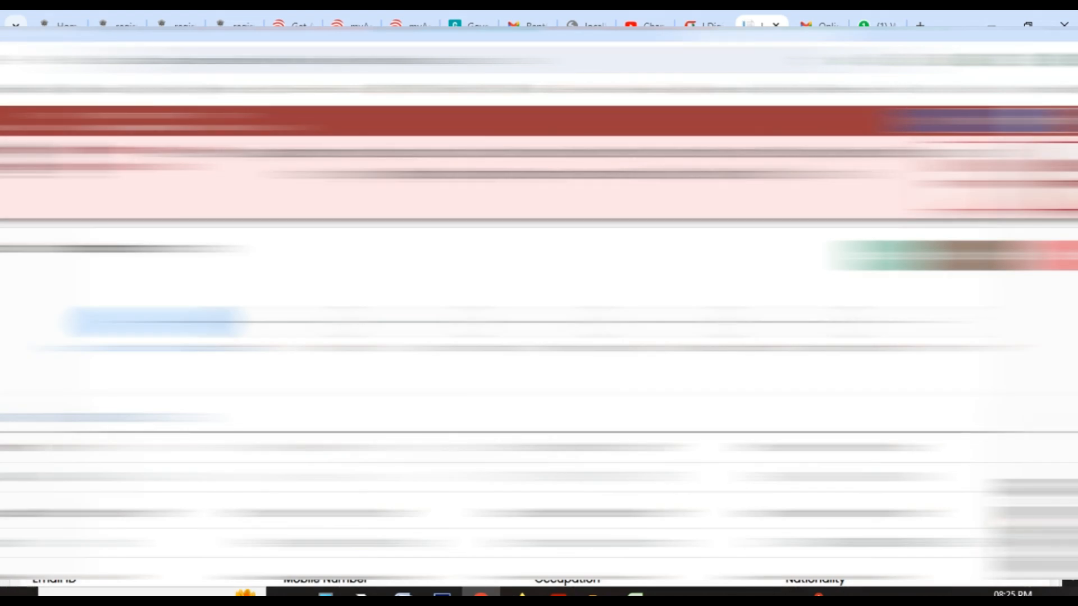
scroll(539, 359, "down", 17)
scroll(822, 498, "down", 4)
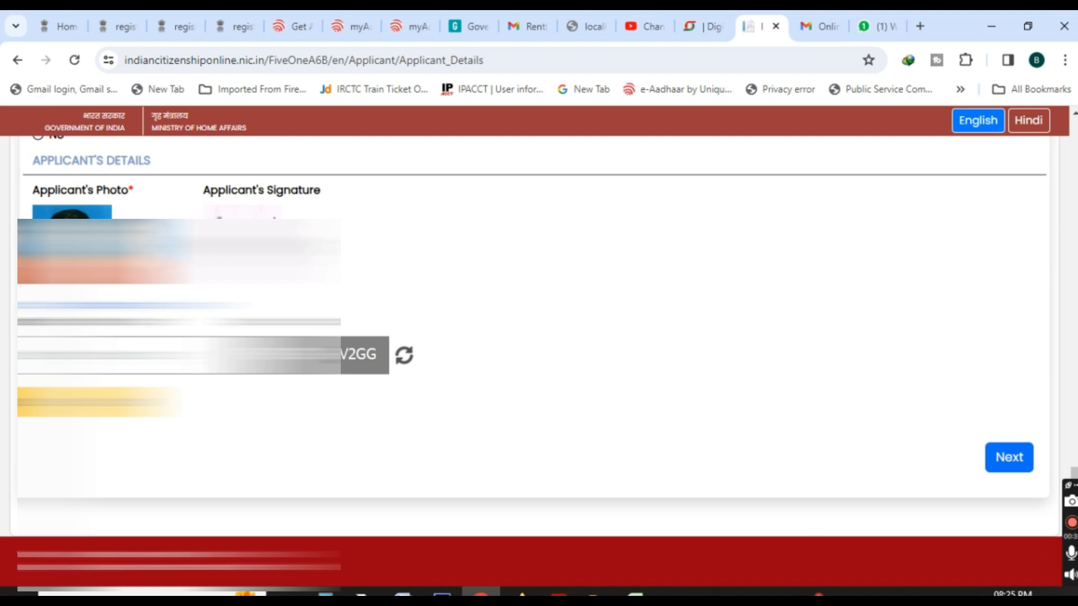
Begin entering the new captcha code and continue to the Address section.
left_click(112, 355)
type("V")
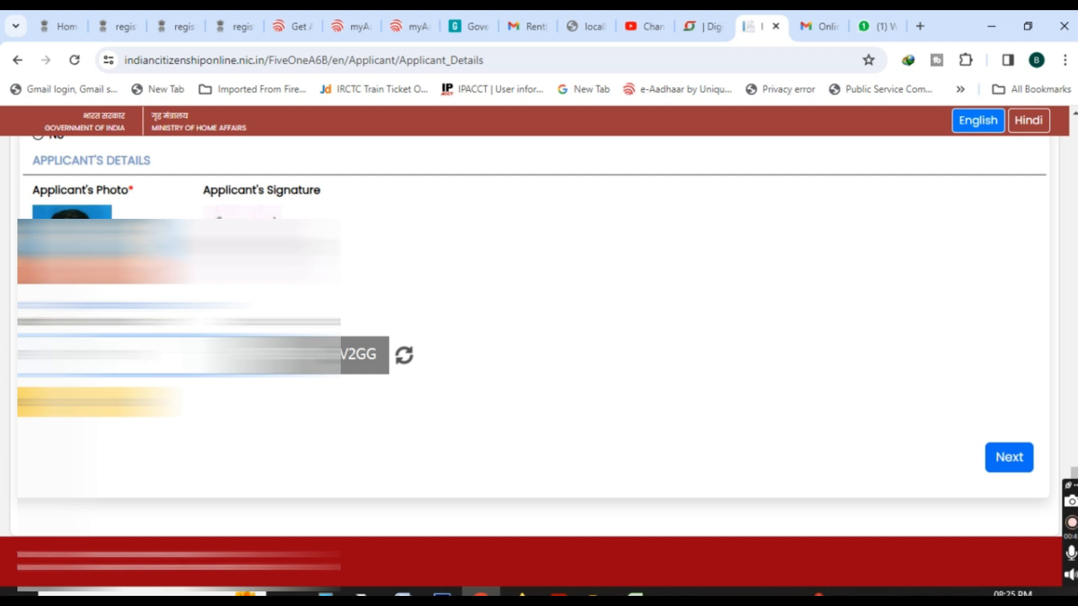
left_click(1009, 460)
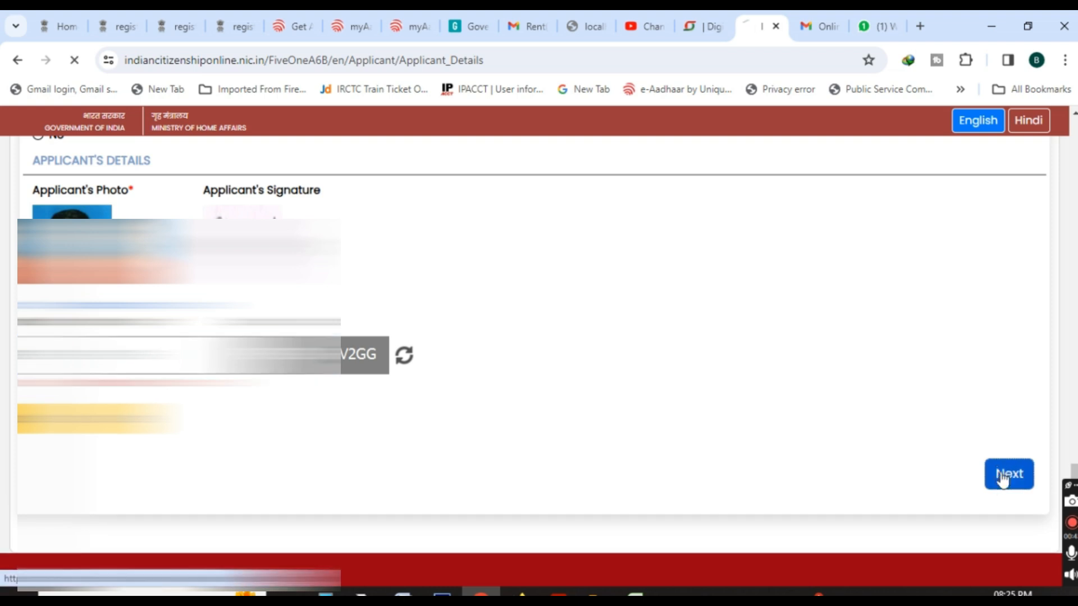
Set the applicant's present address to country India, state West Bengal and district Bardhaman.
scroll(276, 435, "down", 3)
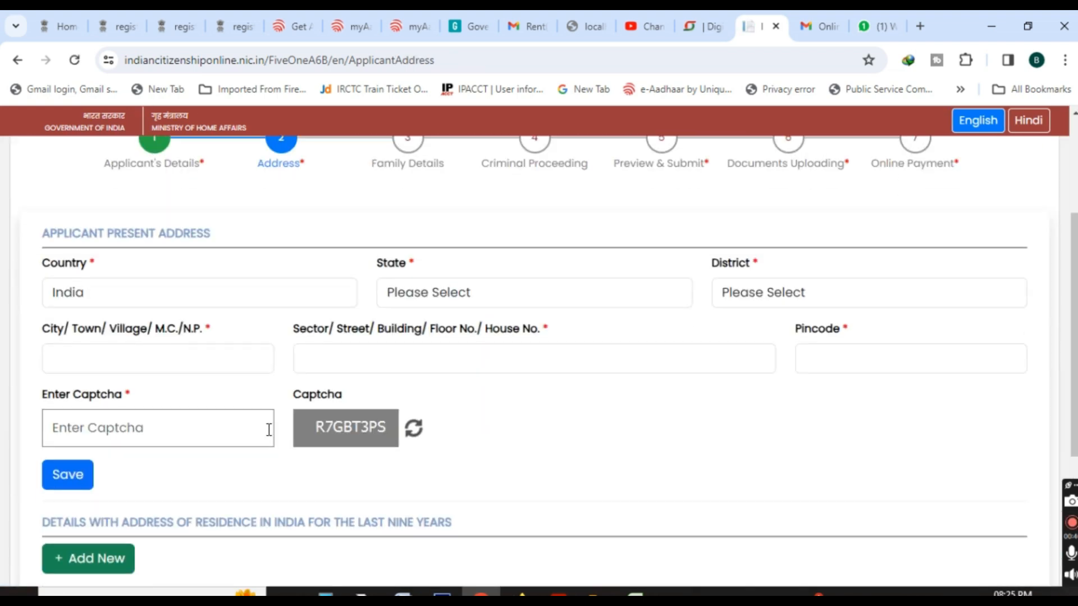
left_click(142, 300)
left_click(145, 346)
left_click(436, 298)
scroll(484, 402, "down", 10)
left_click(426, 572)
left_click(751, 291)
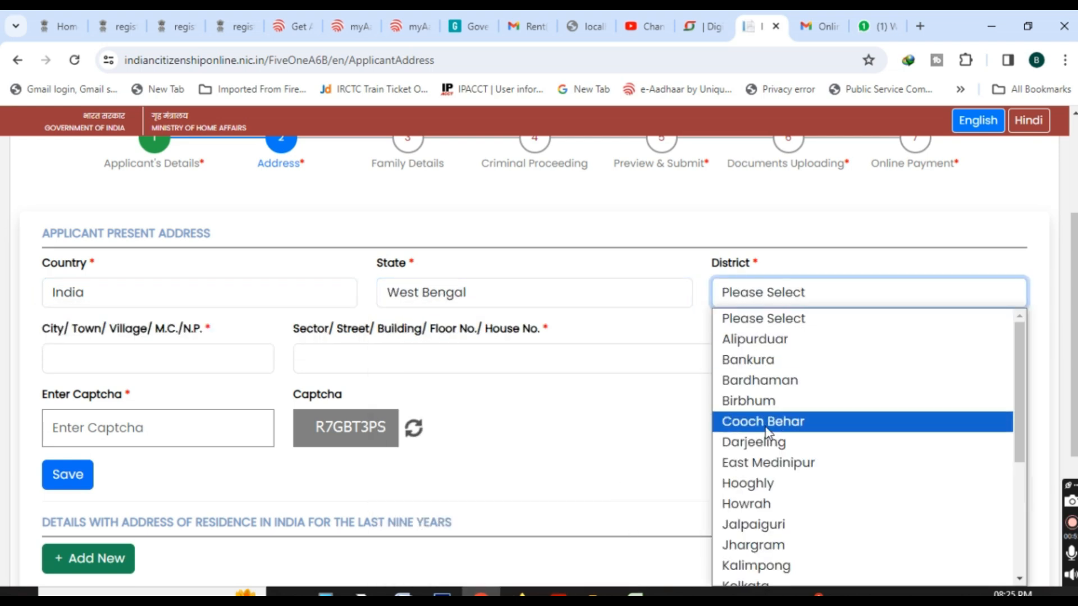
left_click(783, 381)
Fill in the present address's town, street and pincode fields.
left_click(152, 360)
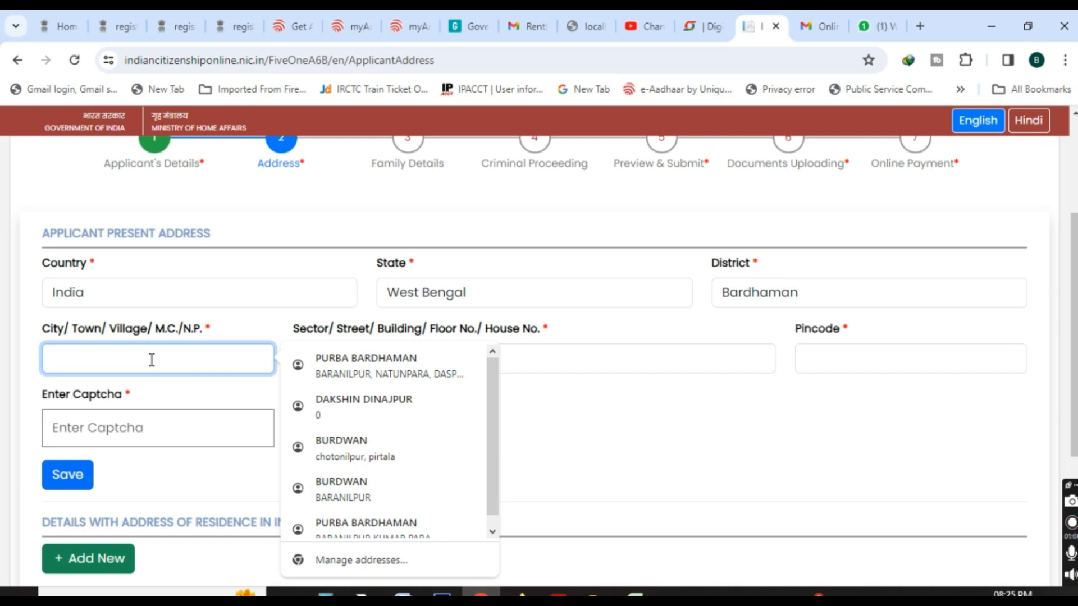
type("BURDWAN")
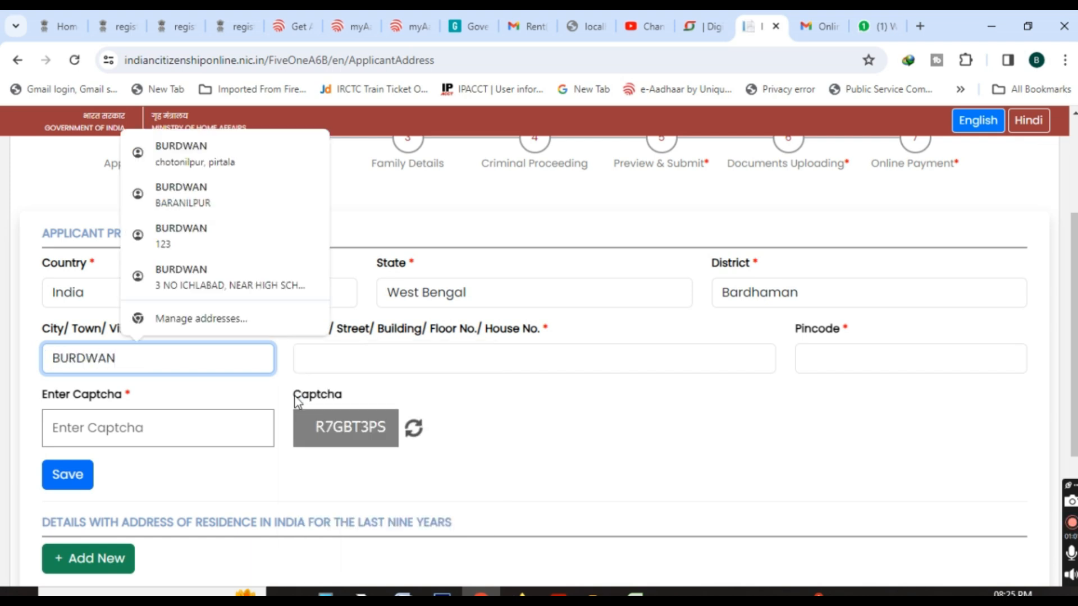
left_click(433, 361)
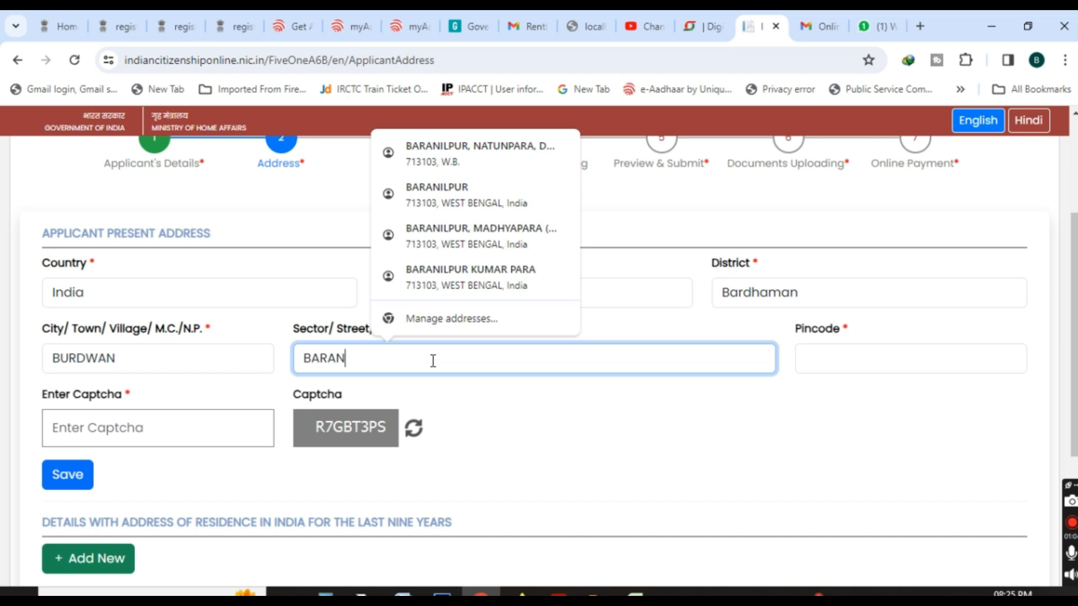
left_click(922, 356)
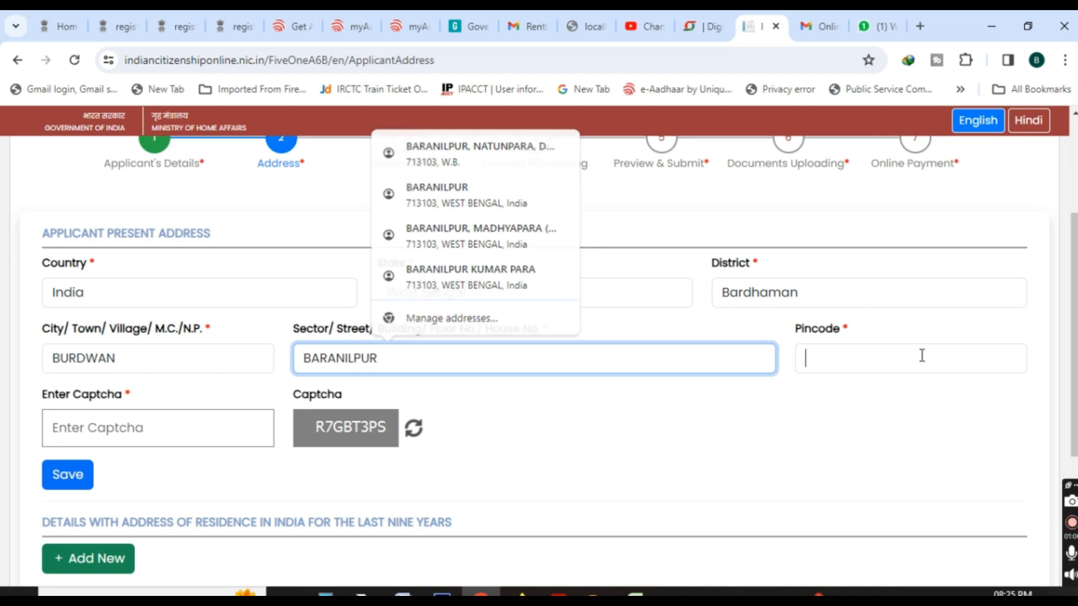
type("713101")
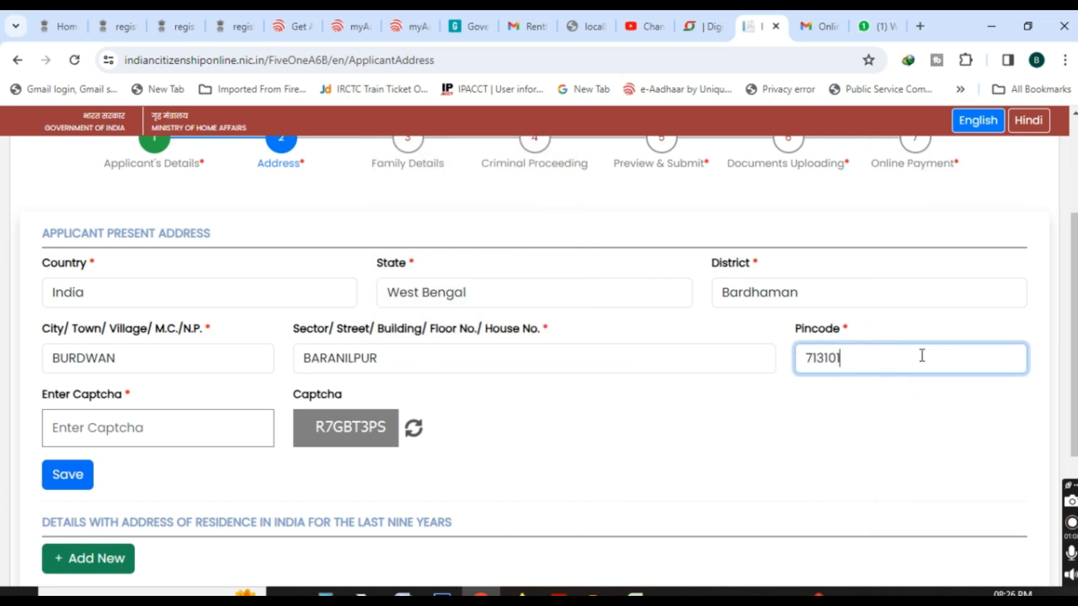
Enter the captcha code and save the present address, declining the browser's offer to store it.
left_click(205, 428)
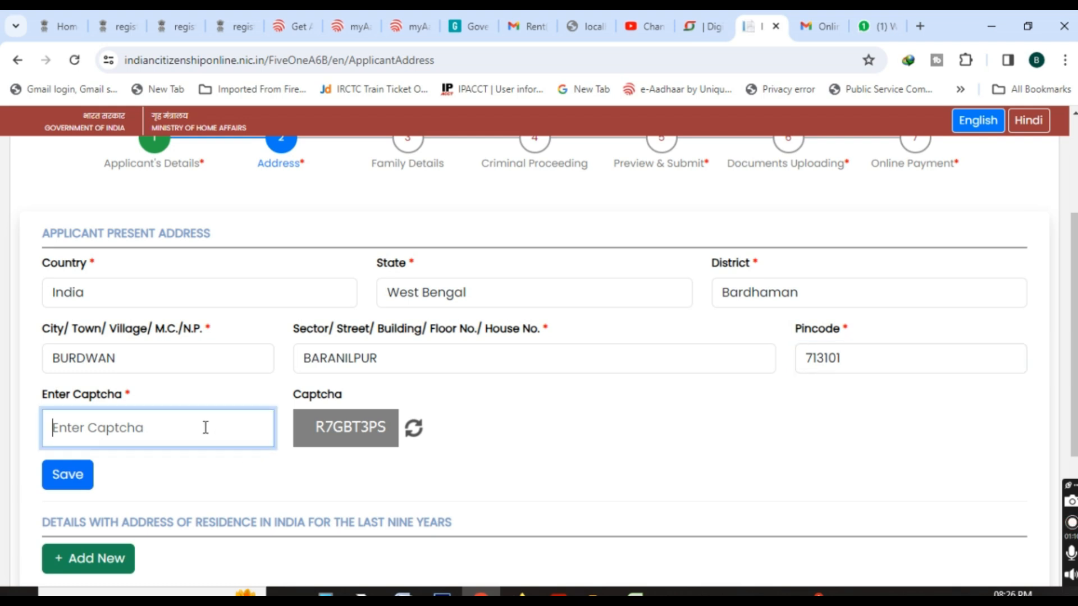
type("R7GBT")
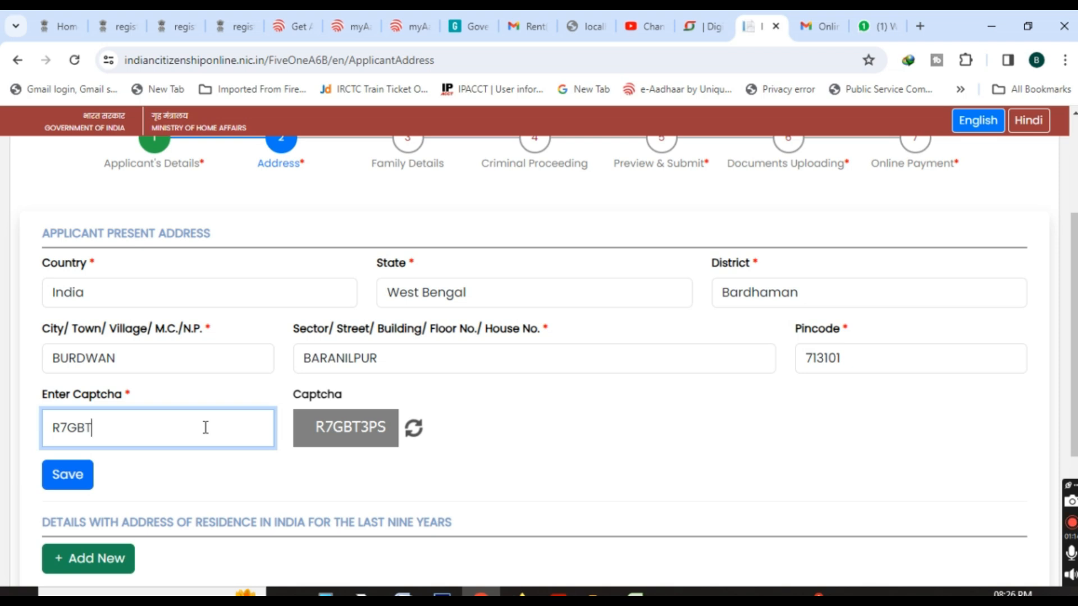
type("3PS")
left_click(80, 478)
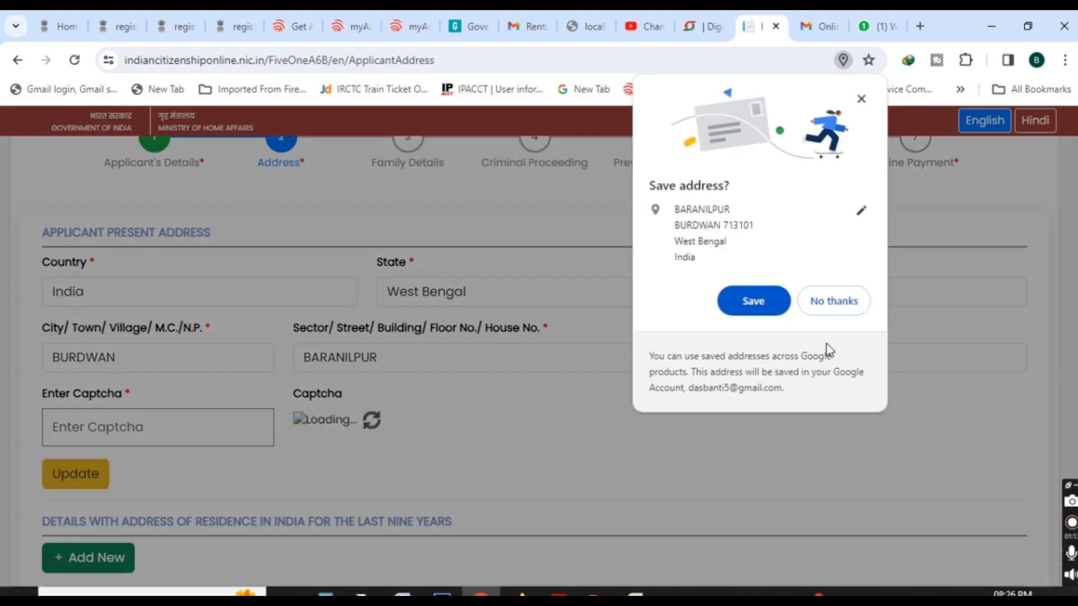
left_click(836, 301)
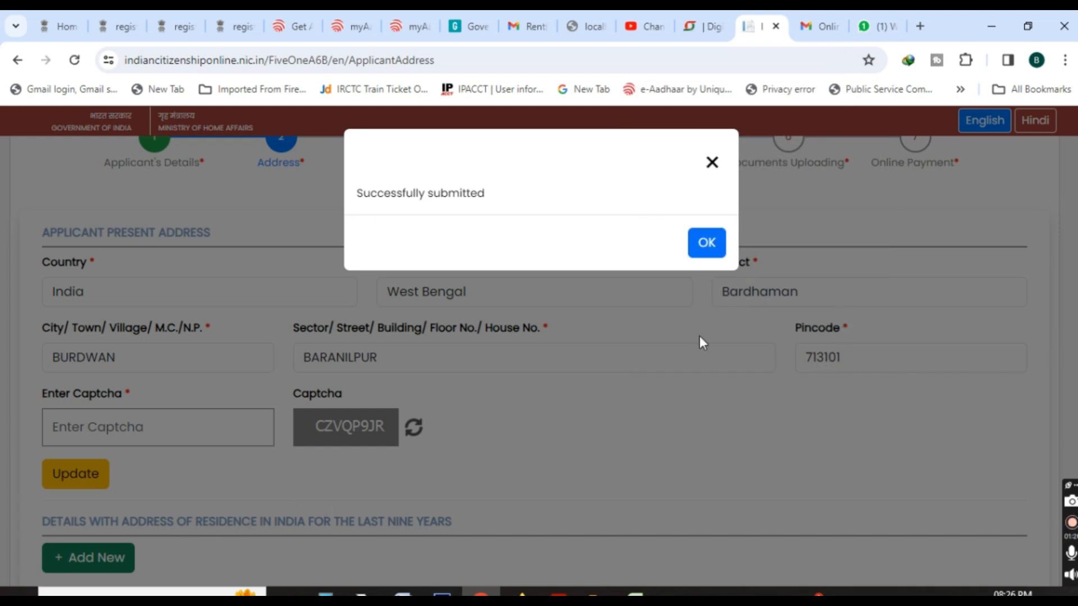
left_click(724, 243)
Add a new residence entry for the last nine years and fill in its street address.
scroll(662, 335, "down", 3)
left_click(93, 369)
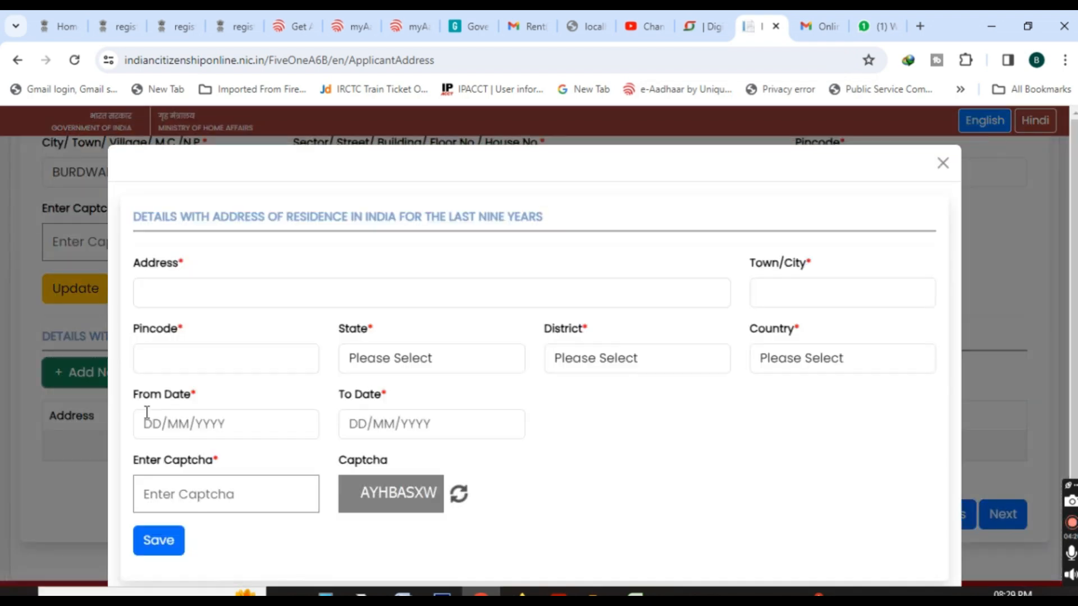
left_click(247, 301)
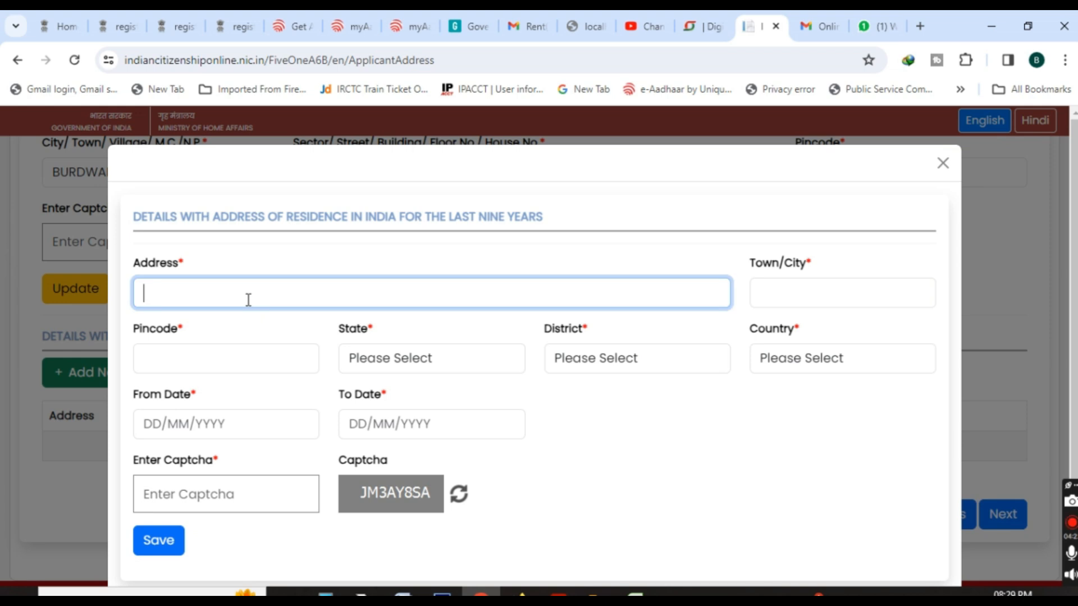
type("BURDWA")
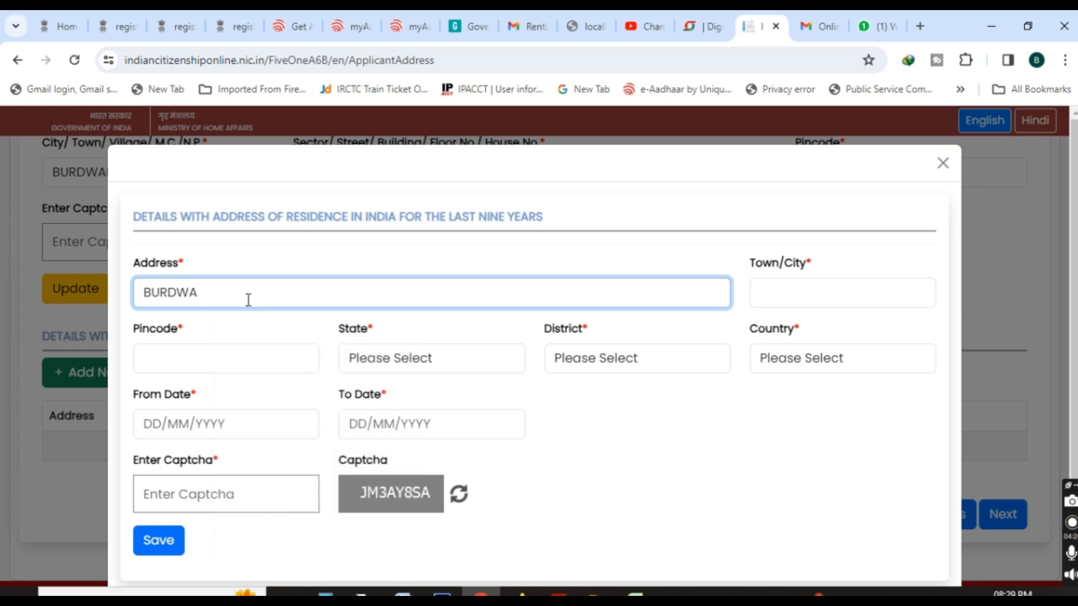
key("BackSpace")
key("BackSpace")
key("BackSpace")
key("BackSpace")
key("BackSpace")
key("BackSpace")
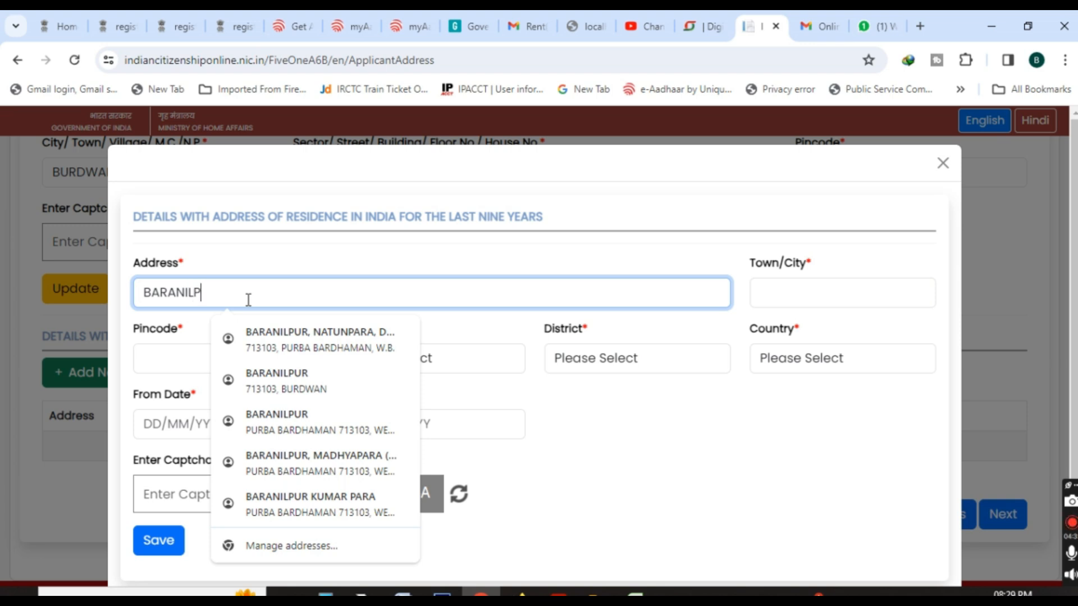
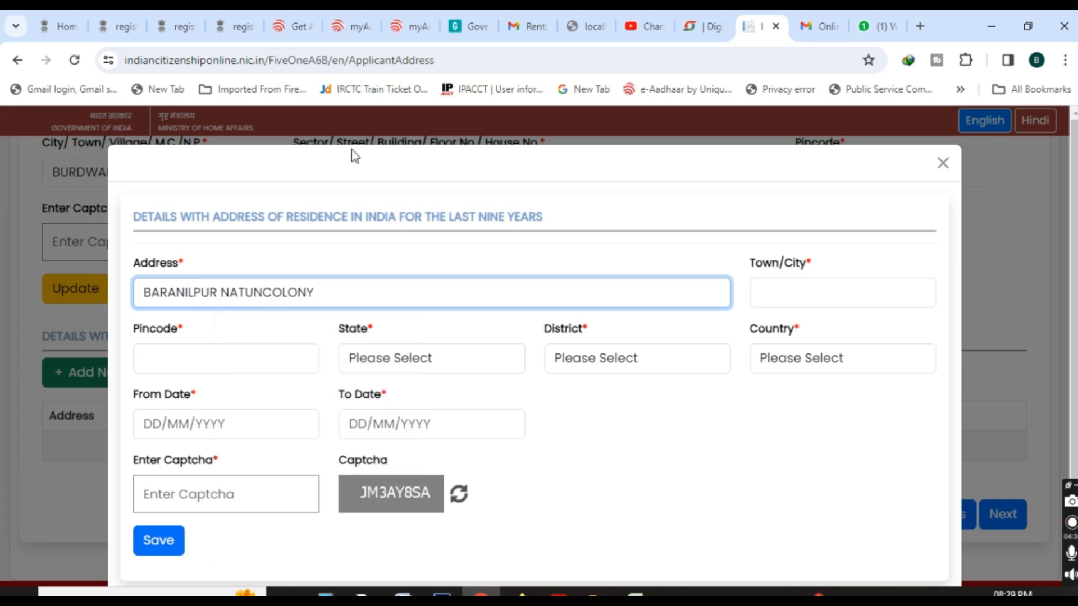
Fill in the town and pincode of the residence entry.
left_click(828, 296)
type("BUR")
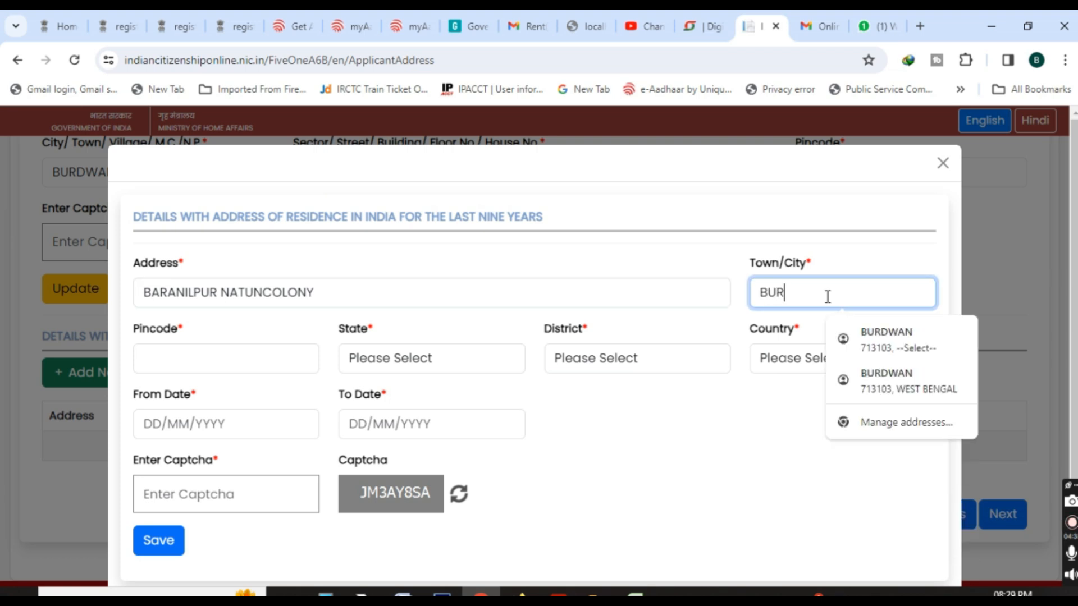
left_click(228, 361)
type("713103")
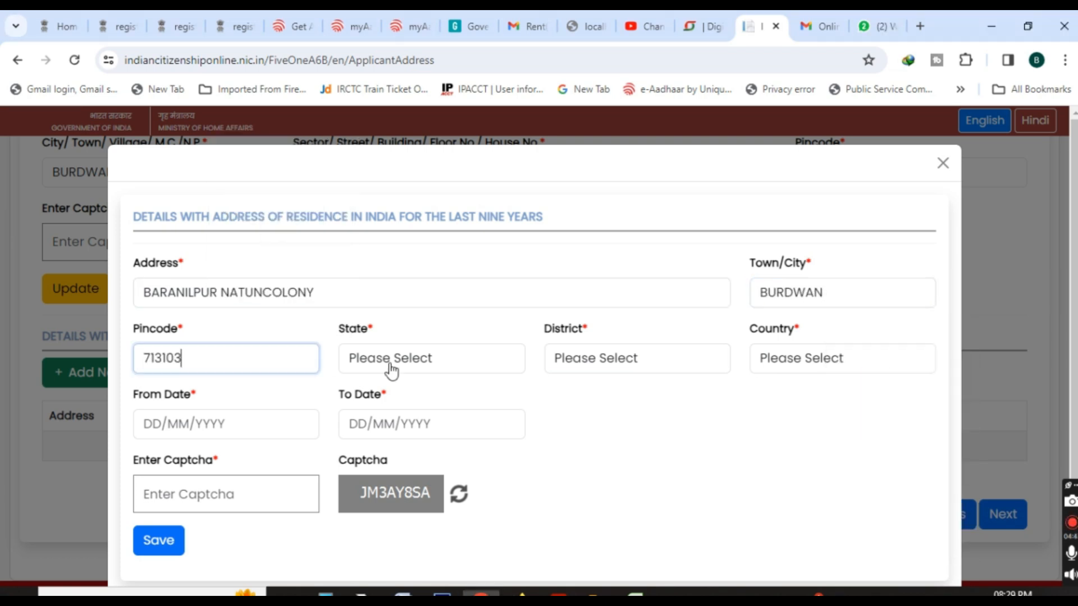
Set the residence entry's state to West Bengal, district to Bardhaman and country to India.
left_click(393, 364)
scroll(435, 269, "down", 5)
left_click(441, 338)
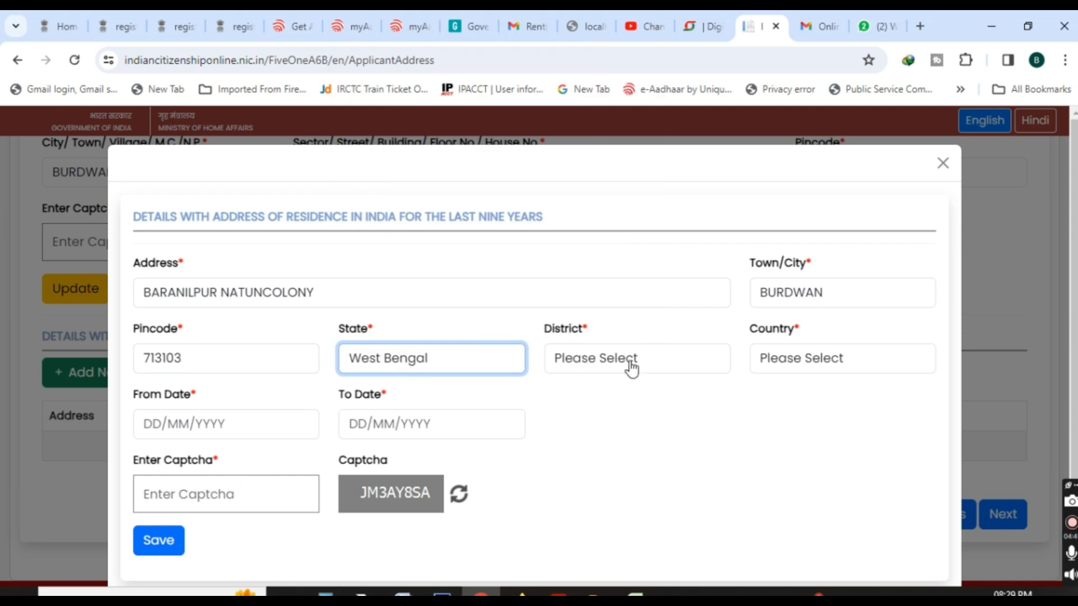
left_click(630, 362)
left_click(673, 96)
left_click(843, 362)
left_click(823, 405)
Set the residence entry's From Date to 21/07/2011.
left_click(236, 424)
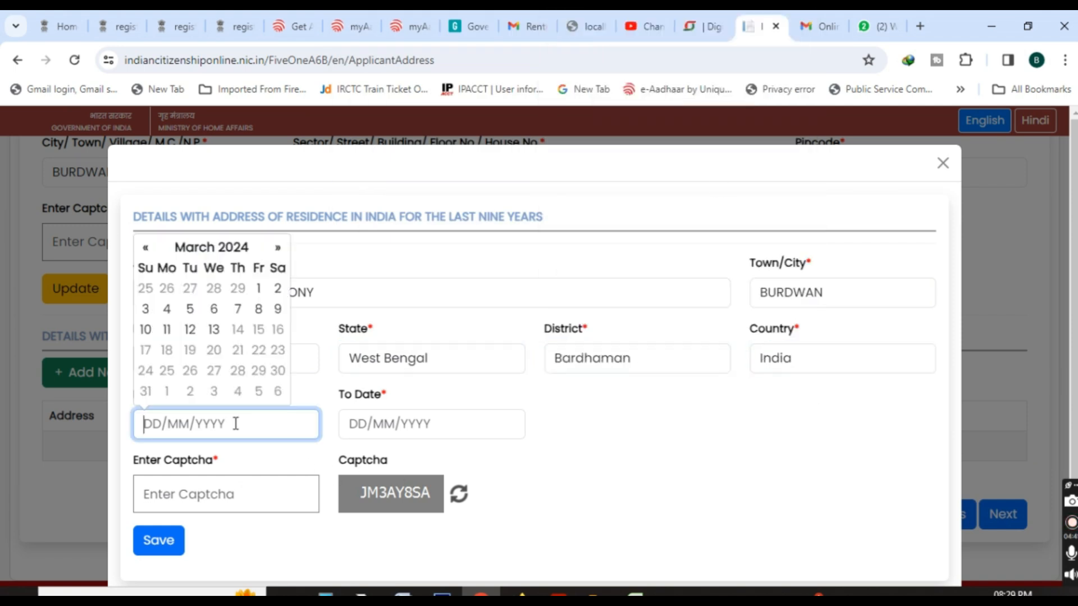
left_click(222, 247)
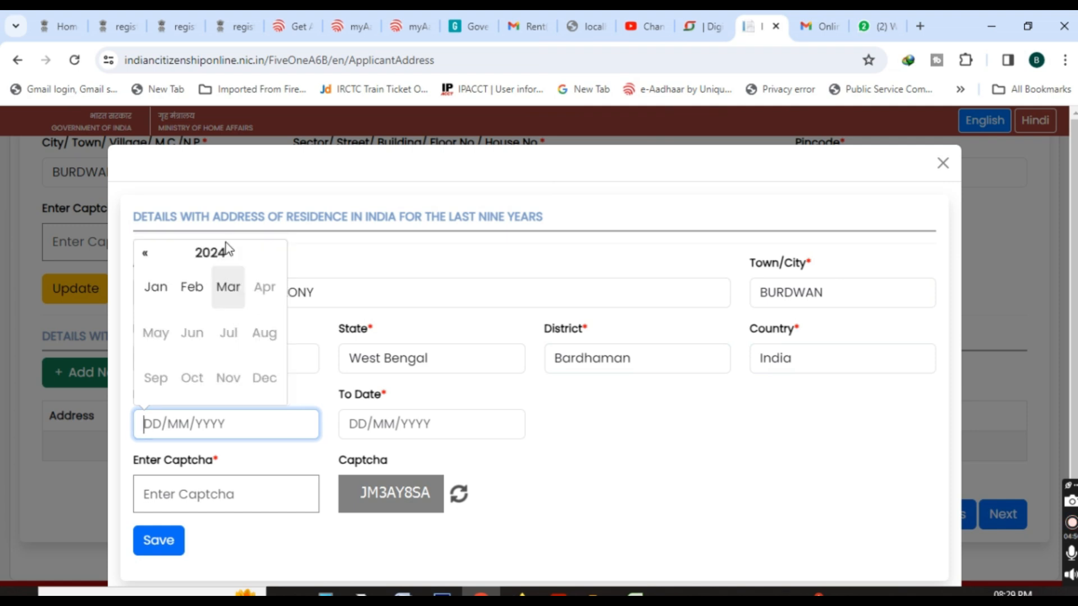
left_click(145, 255)
double_click(145, 254)
left_click(144, 254)
left_click(145, 254)
left_click(145, 254)
left_click(145, 254)
left_click(145, 254)
left_click(145, 254)
left_click(145, 254)
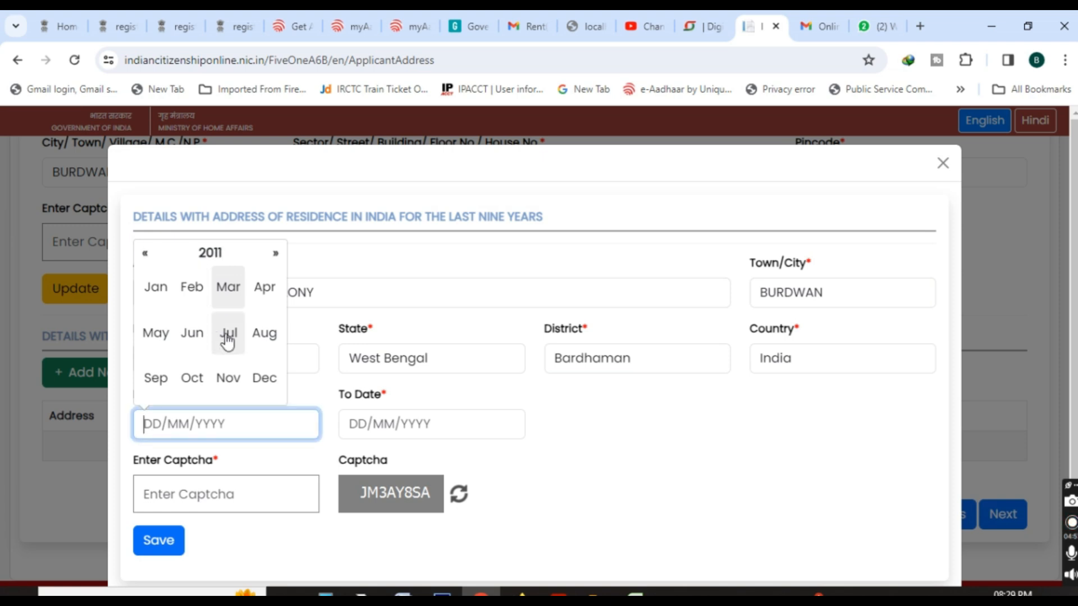
left_click(228, 332)
left_click(236, 354)
Set the To Date to 13/03/2024, enter the captcha code and save the residence entry without storing the address in the browser.
left_click(402, 420)
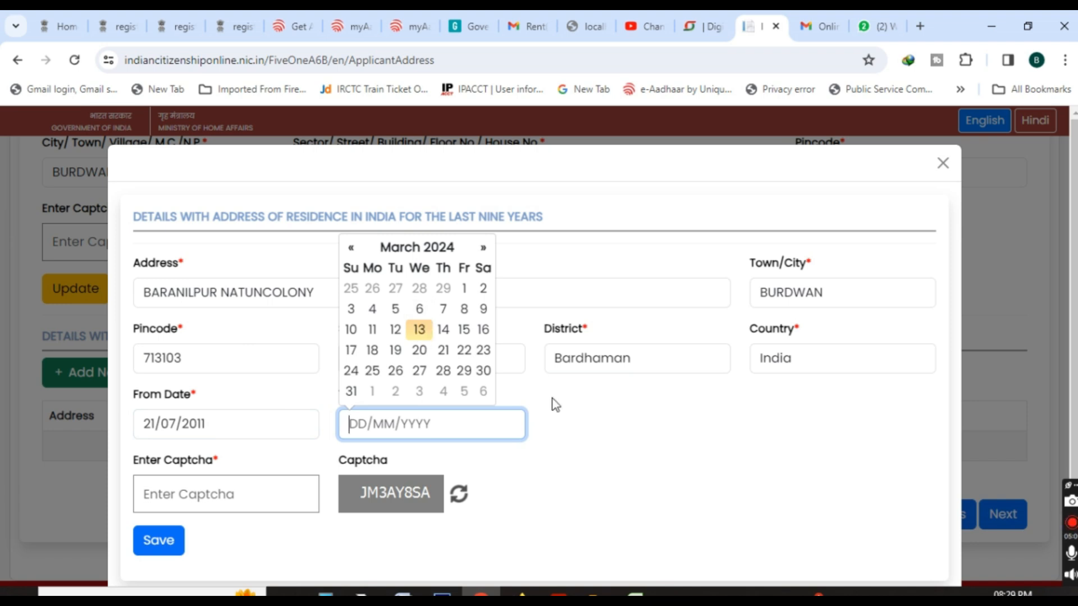
left_click(661, 457)
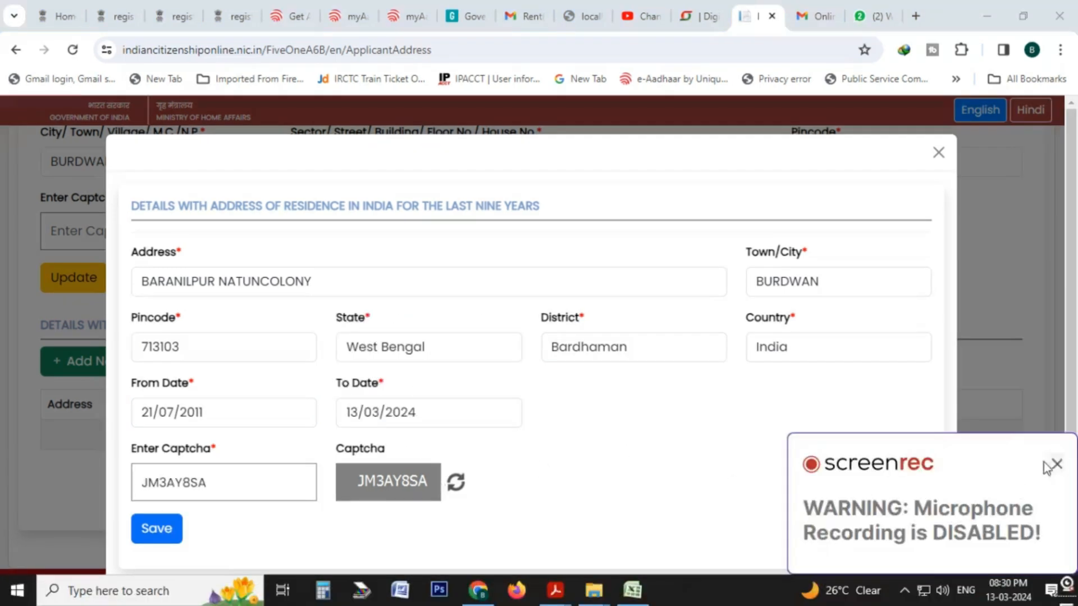
left_click(1046, 464)
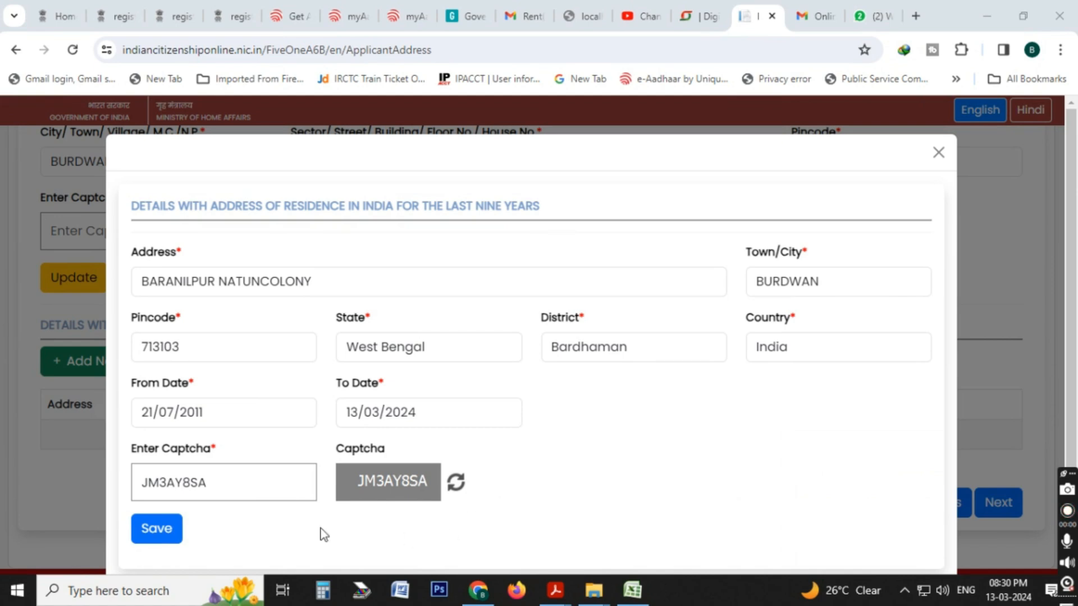
left_click(165, 534)
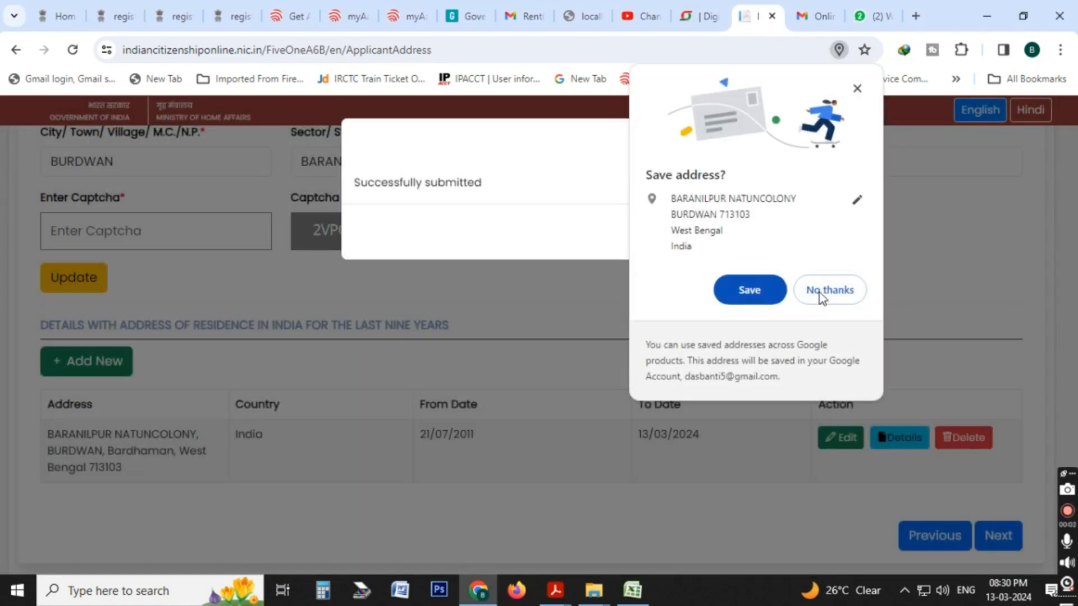
left_click(830, 290)
left_click(750, 320)
Proceed past the Family Details section to the Criminal Proceeding section.
left_click(998, 537)
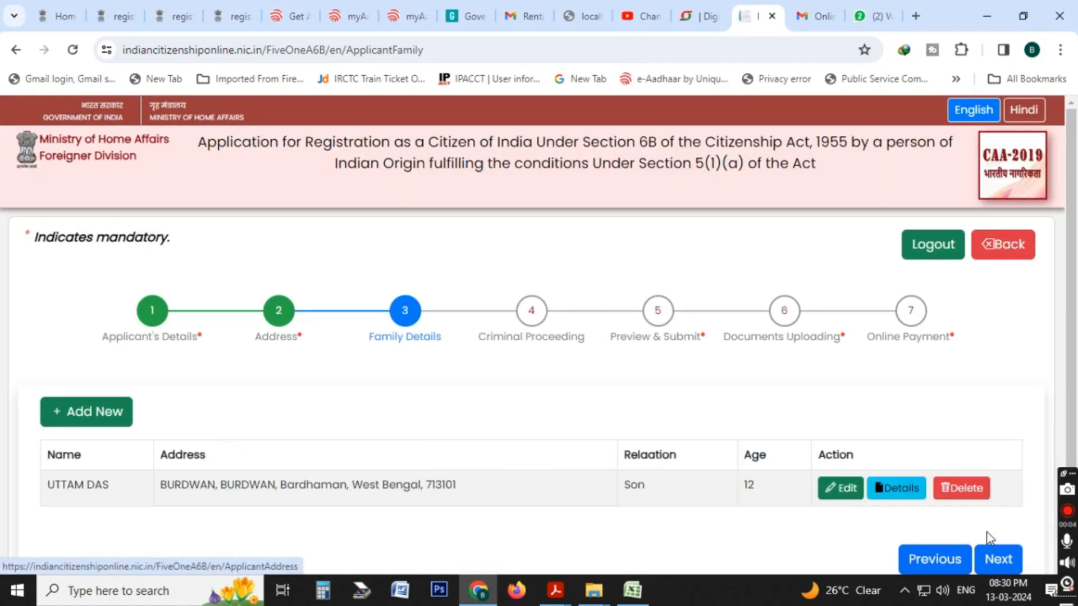
left_click(997, 559)
scroll(896, 511, "down", 2)
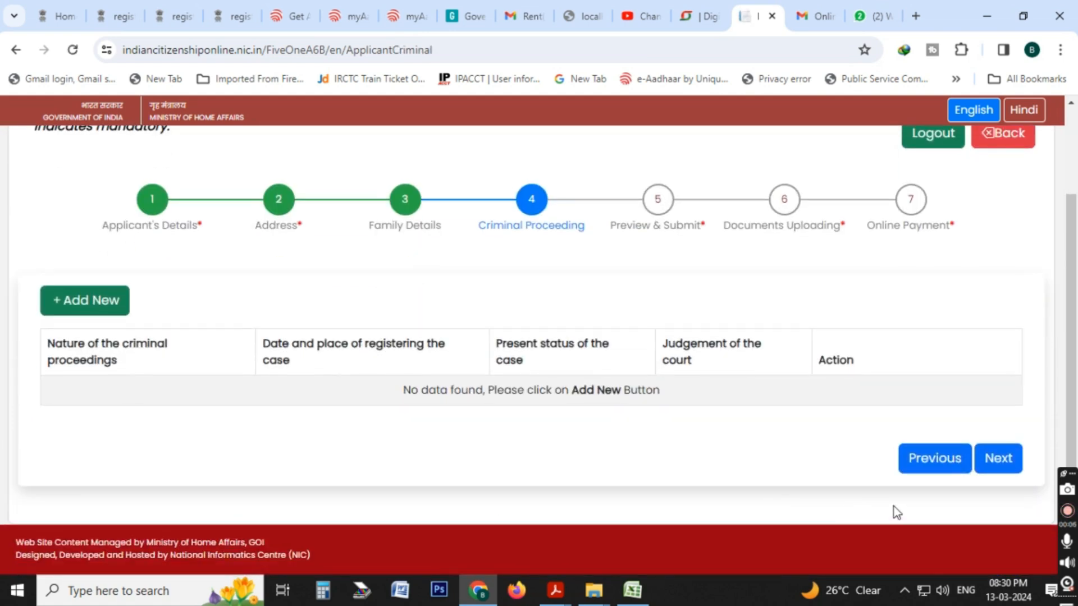
Proceed to the Family Details section and start a new entry with the family member's name and address.
left_click(1003, 515)
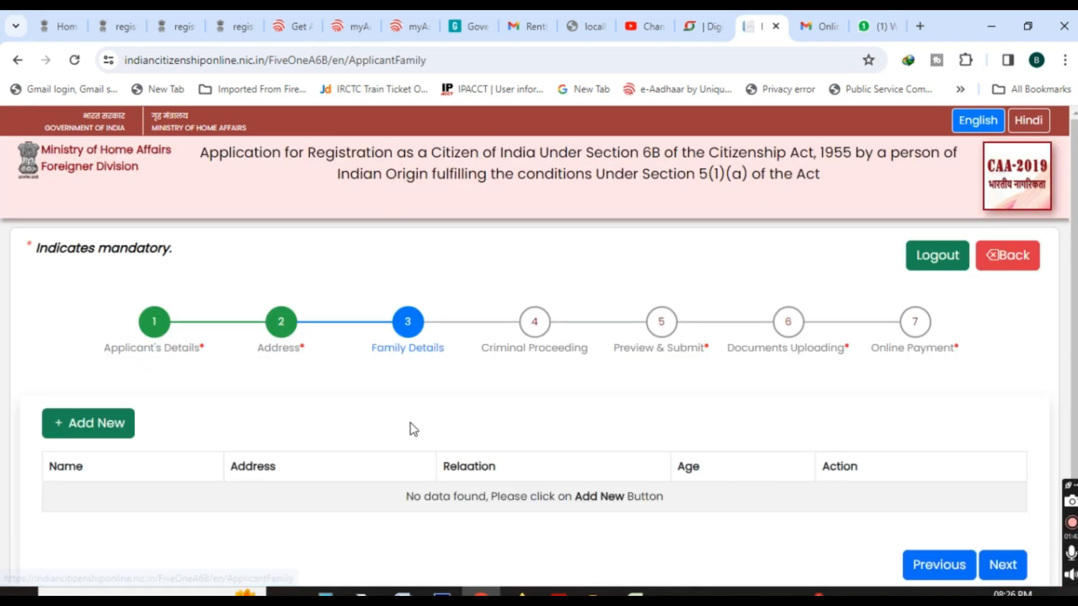
scroll(420, 428, "down", 2)
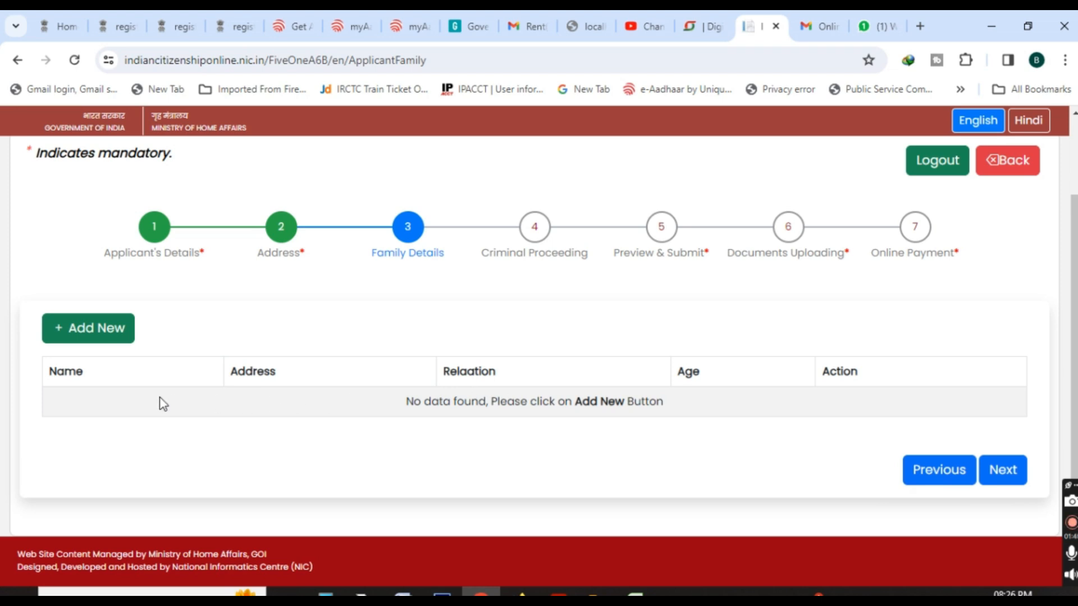
left_click(102, 333)
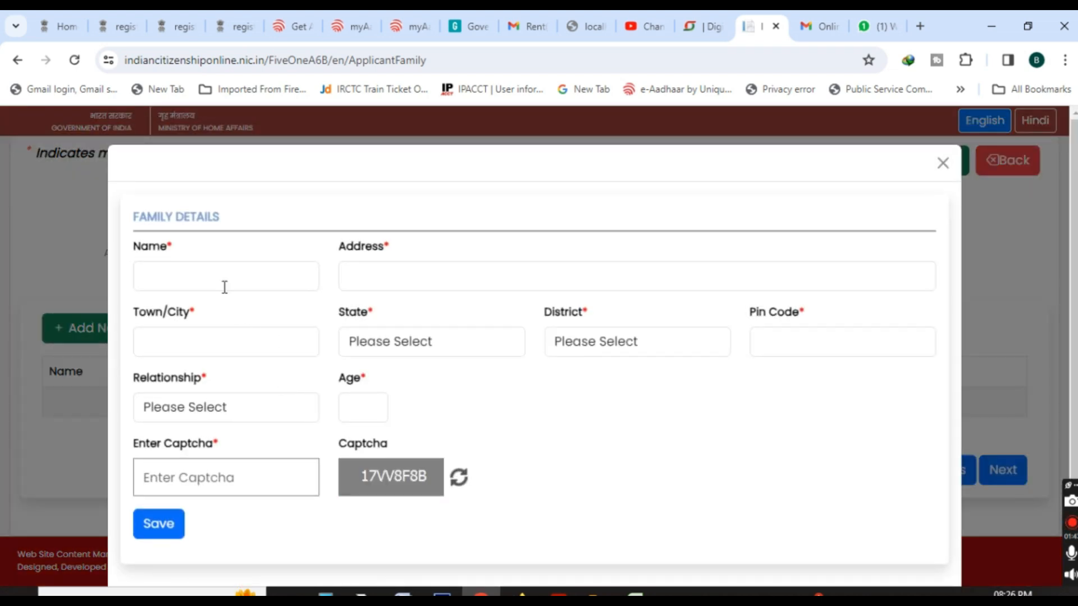
left_click(224, 287)
type("U")
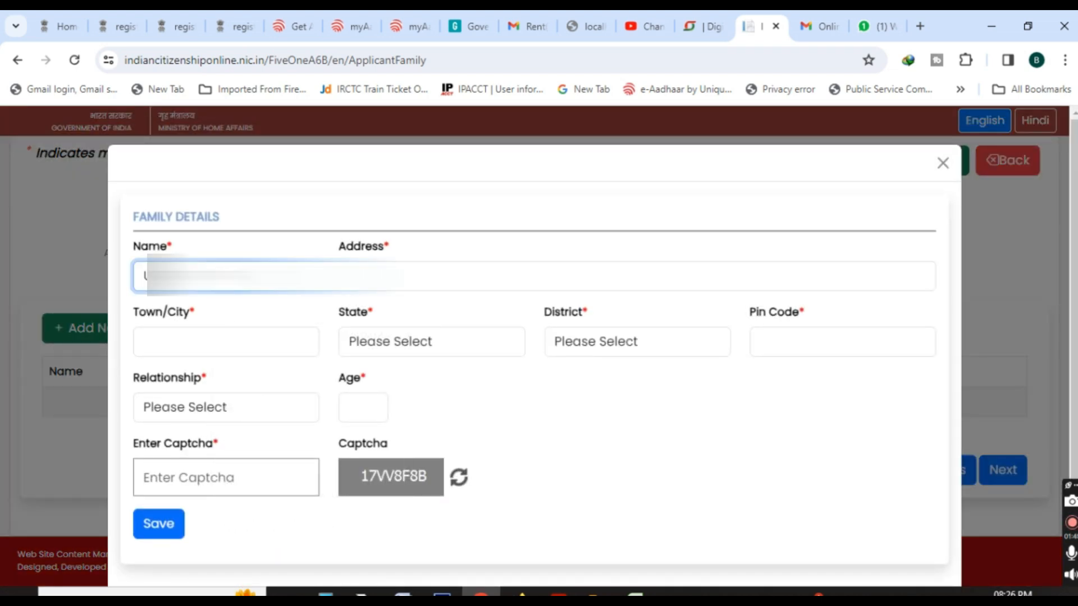
left_click(393, 276)
type("B")
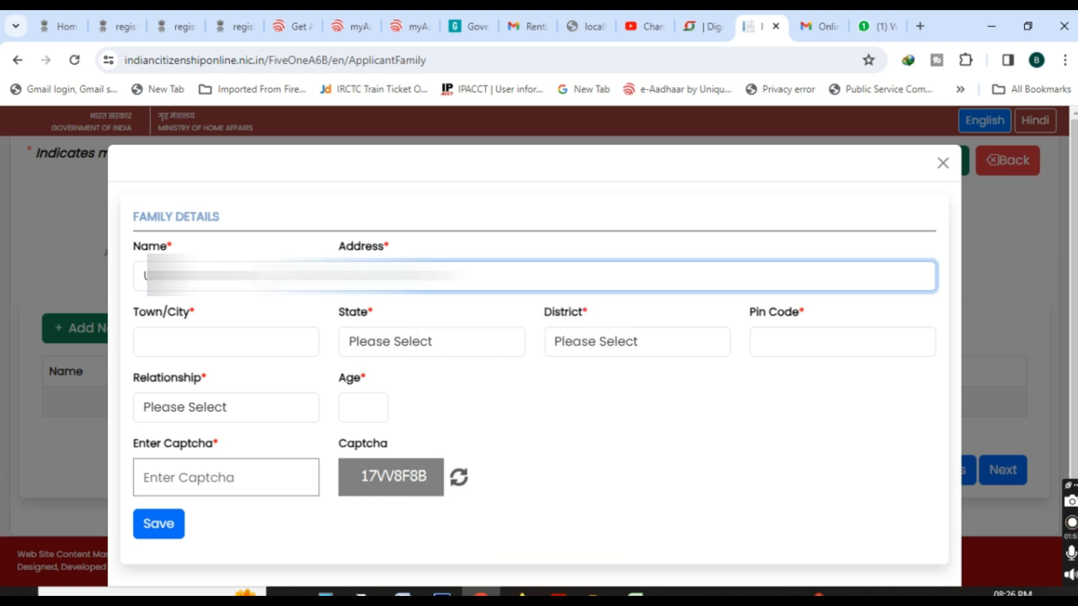
Set the family member's town to BURDWAN, state to West Bengal and district to Bardhaman, and enter the postal code.
left_click(212, 335)
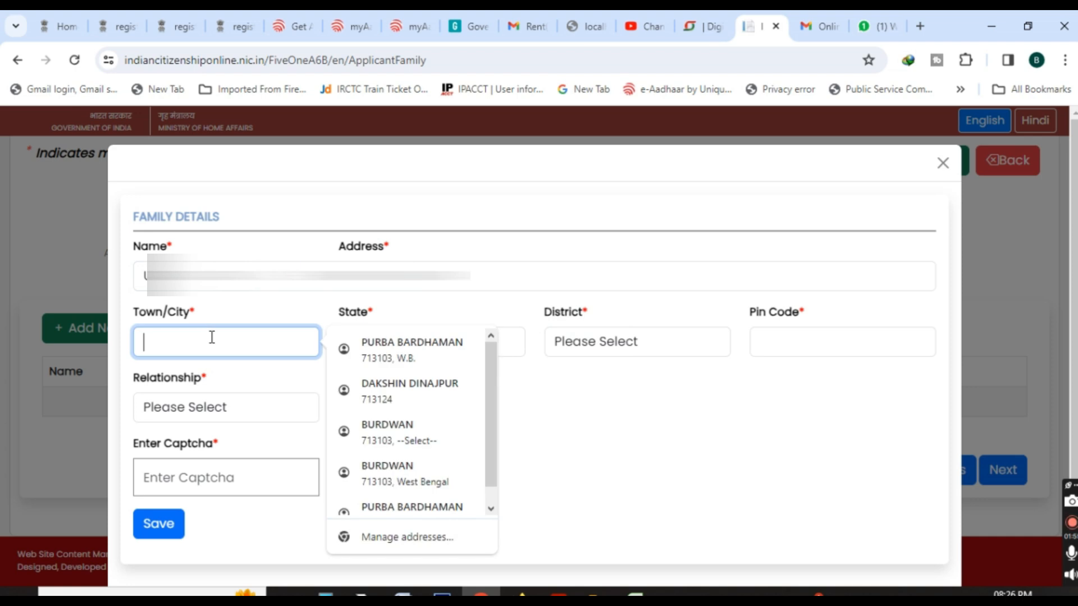
type("BURDWAN")
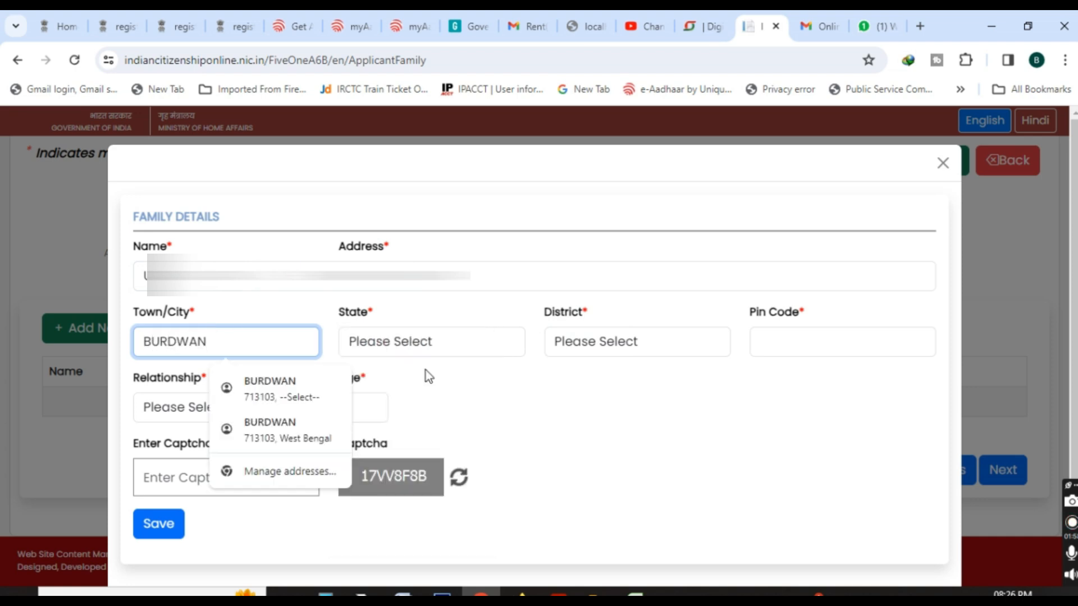
left_click(457, 342)
scroll(461, 224, "down", 7)
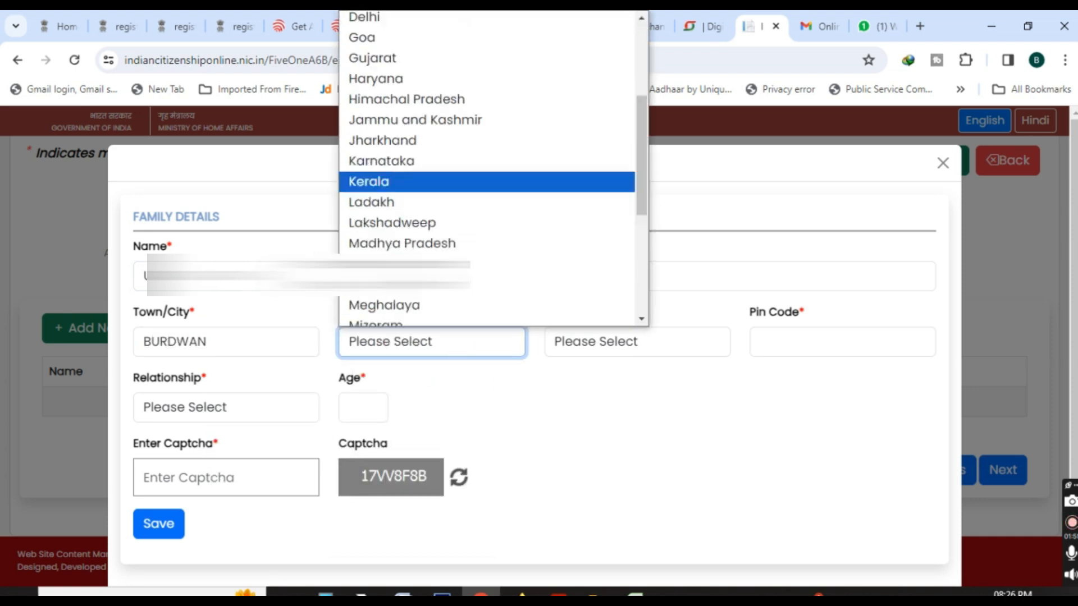
left_click(464, 313)
left_click(626, 348)
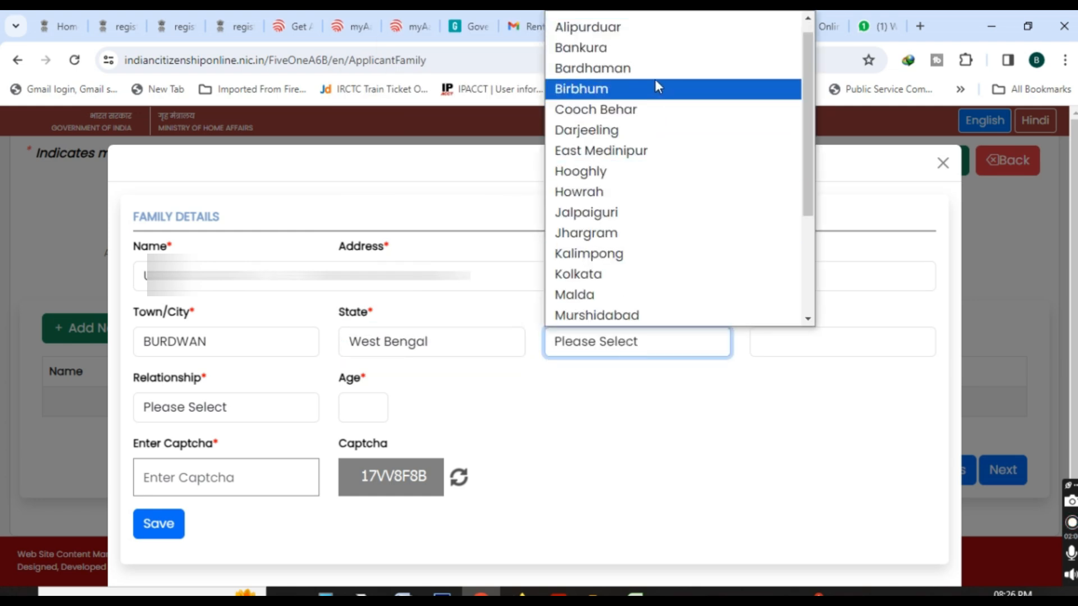
left_click(655, 86)
left_click(814, 348)
type("713101")
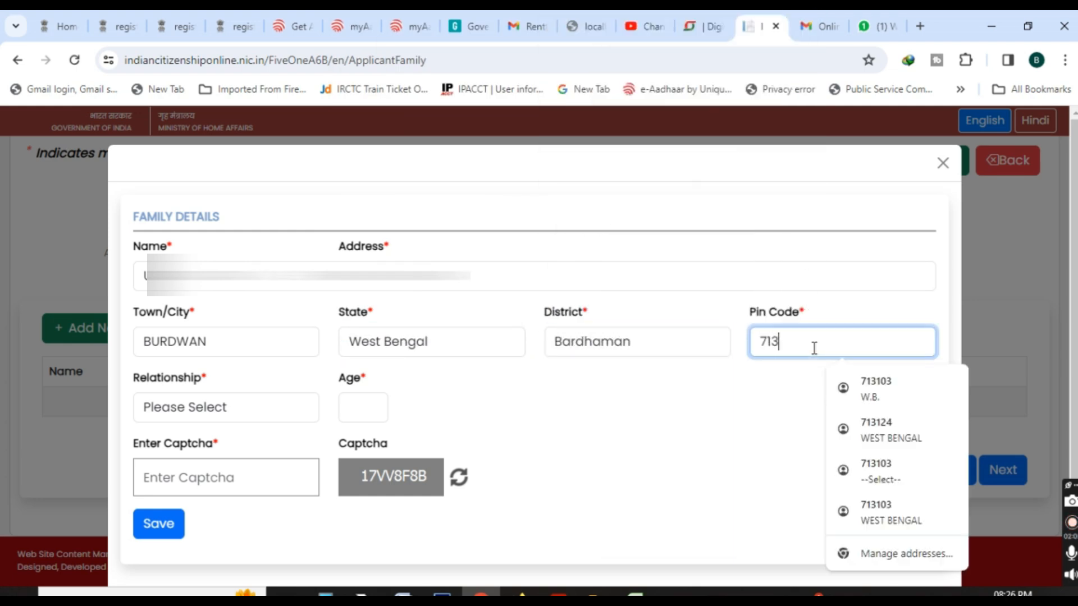
Set the family member's relationship to Son and age to 12.
left_click(230, 430)
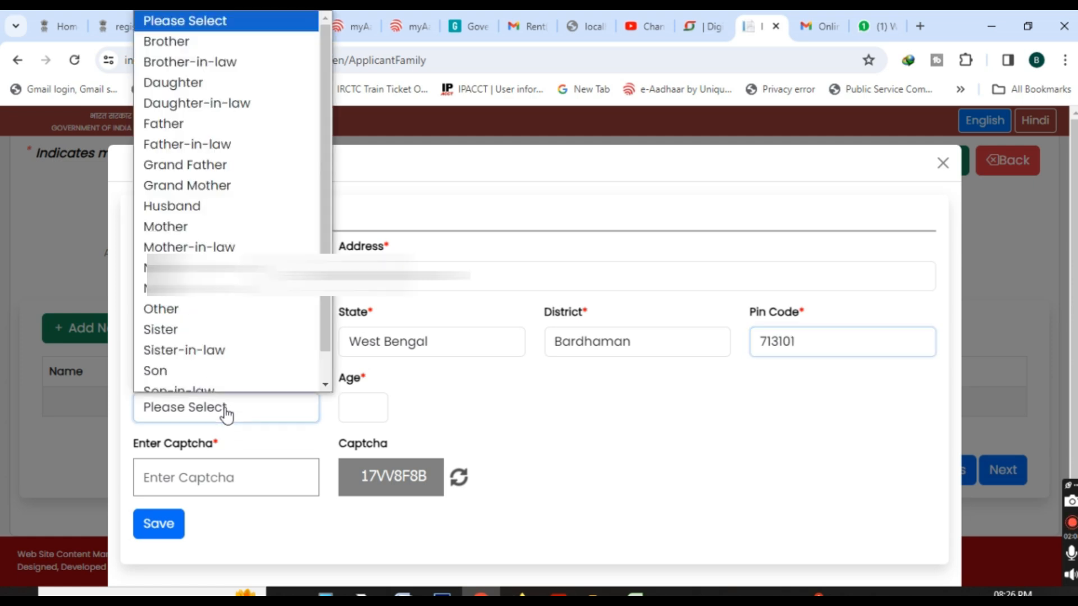
left_click(229, 440)
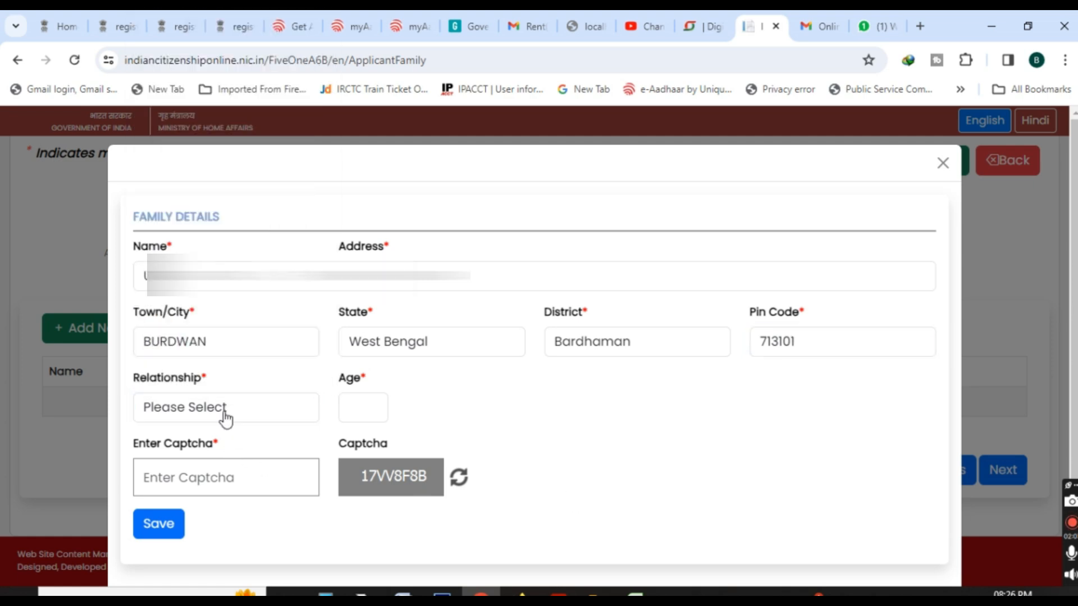
left_click(226, 418)
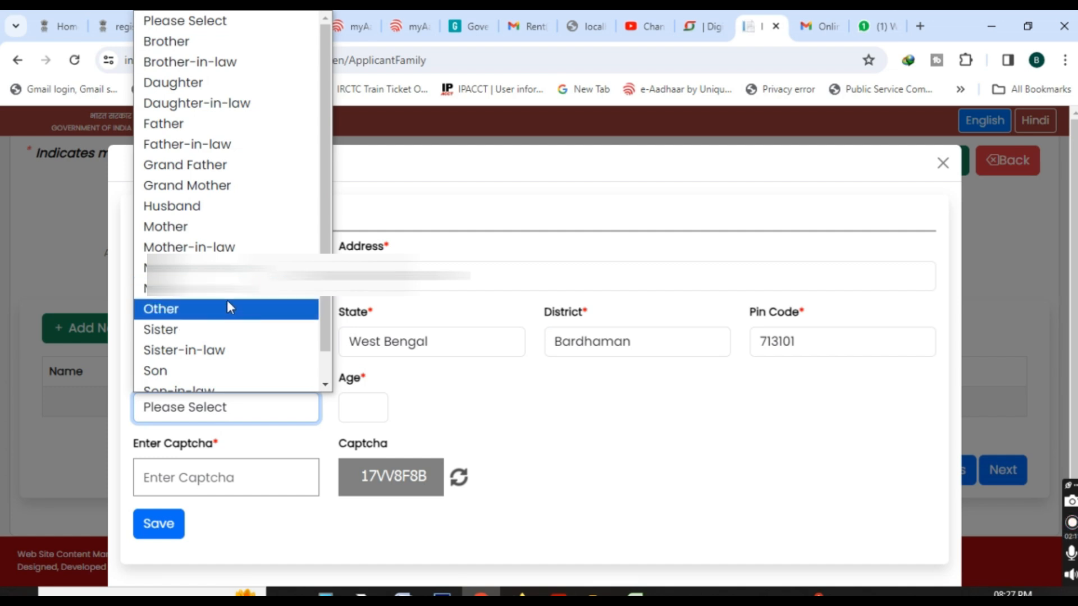
scroll(217, 323, "down", 1)
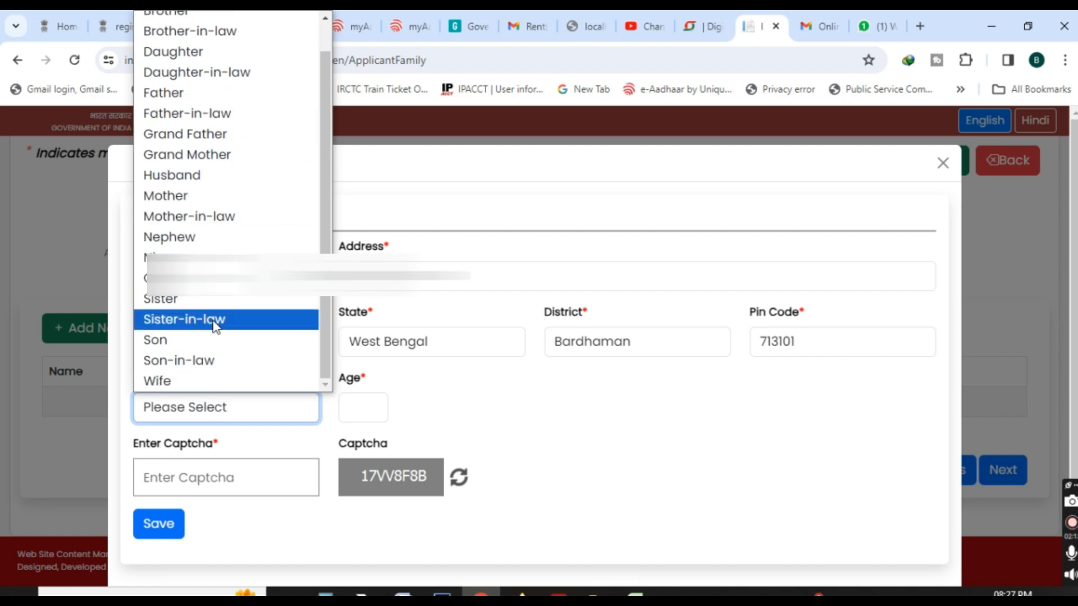
left_click(222, 340)
left_click(374, 410)
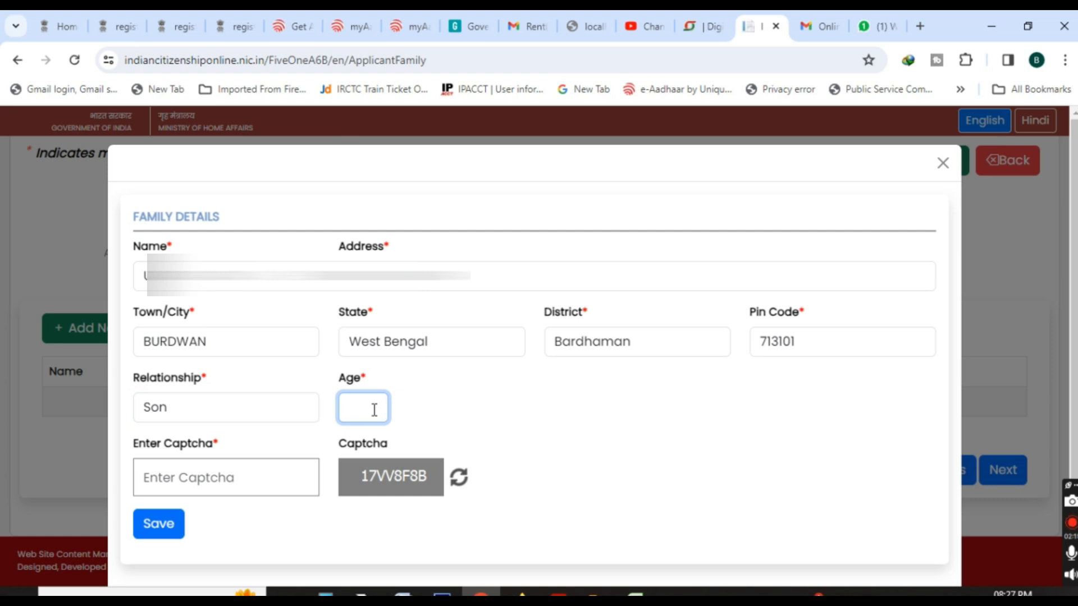
Enter the eight-character captcha code and save the family entry without storing the address in the browser.
left_click(272, 475)
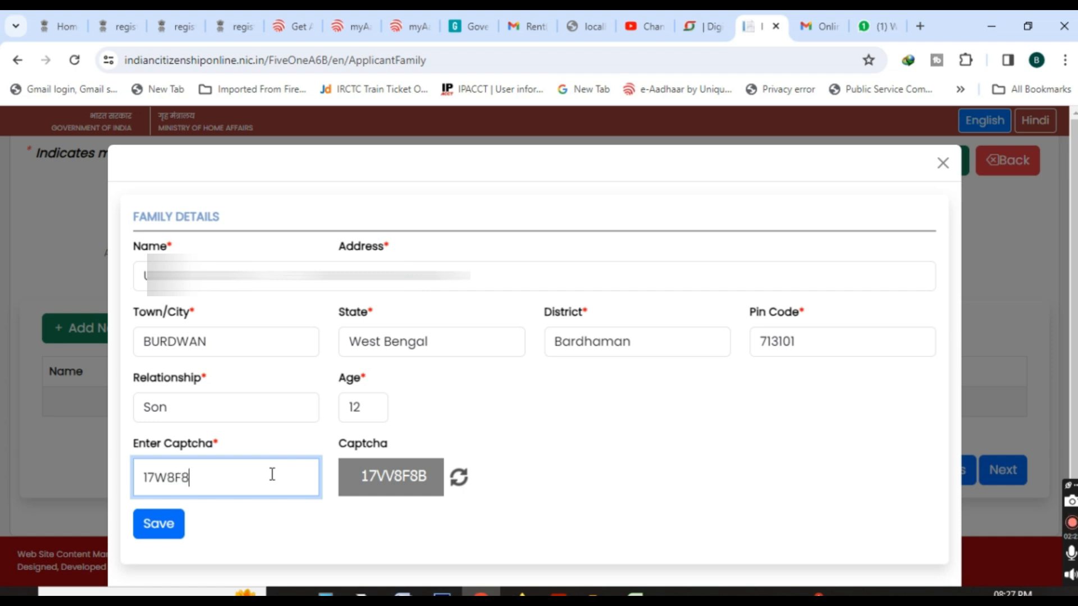
left_click(155, 525)
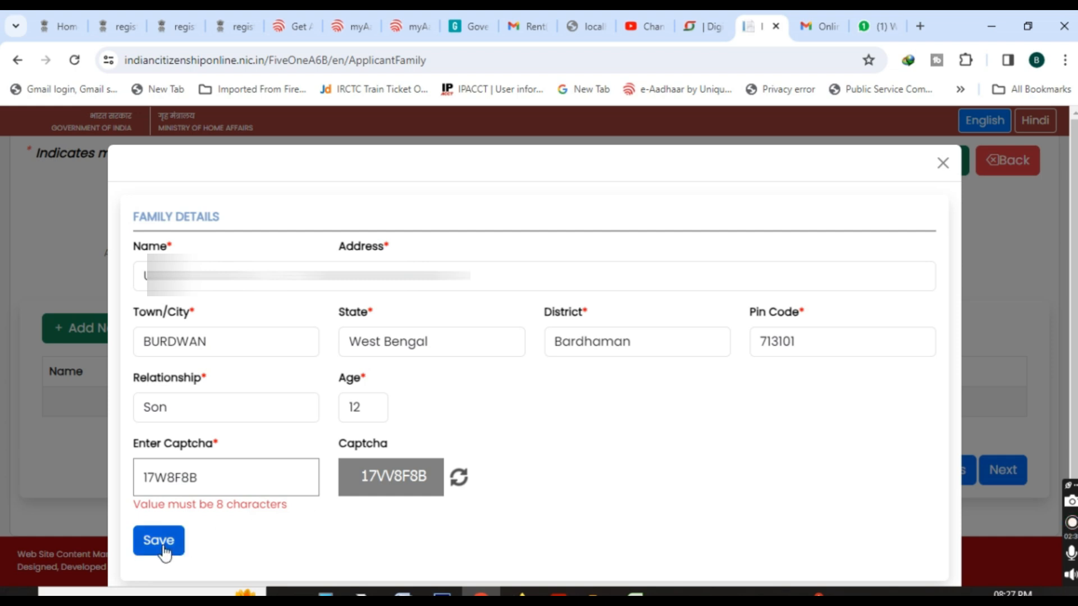
double_click(208, 480)
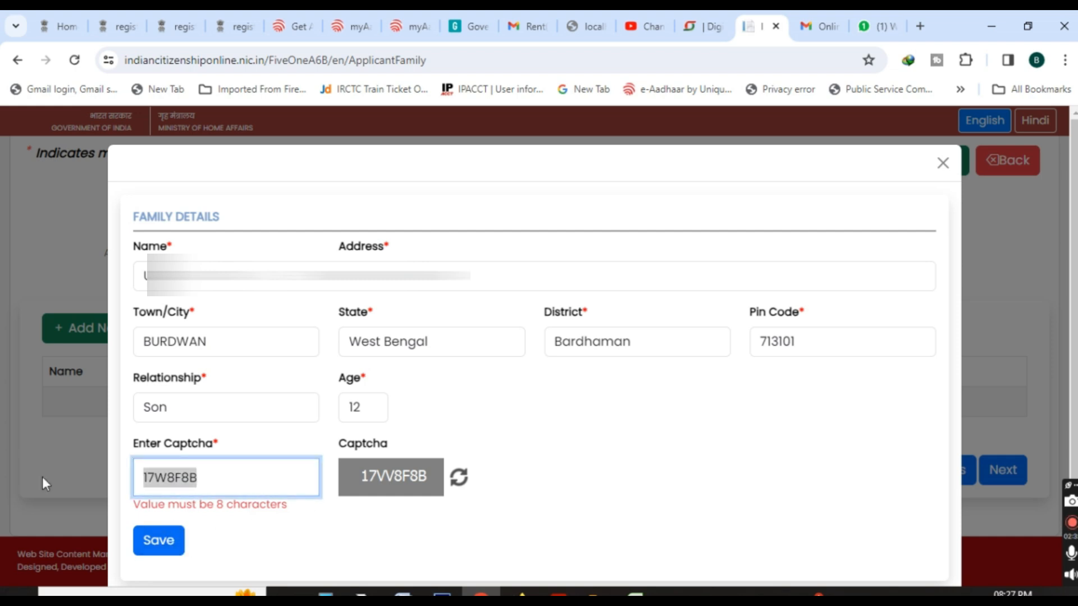
type("17VV8")
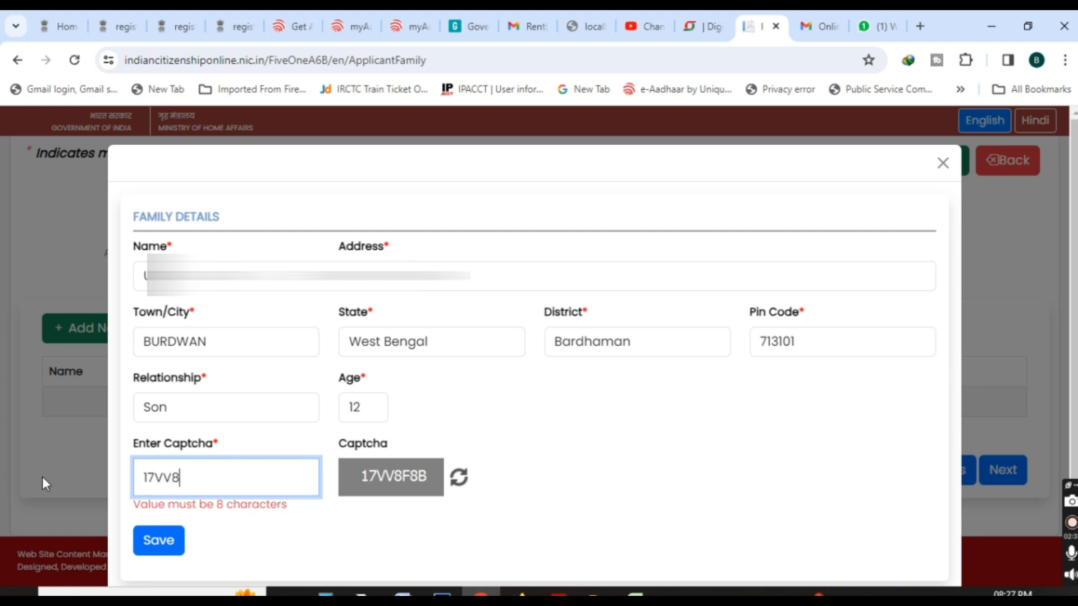
type("F8B")
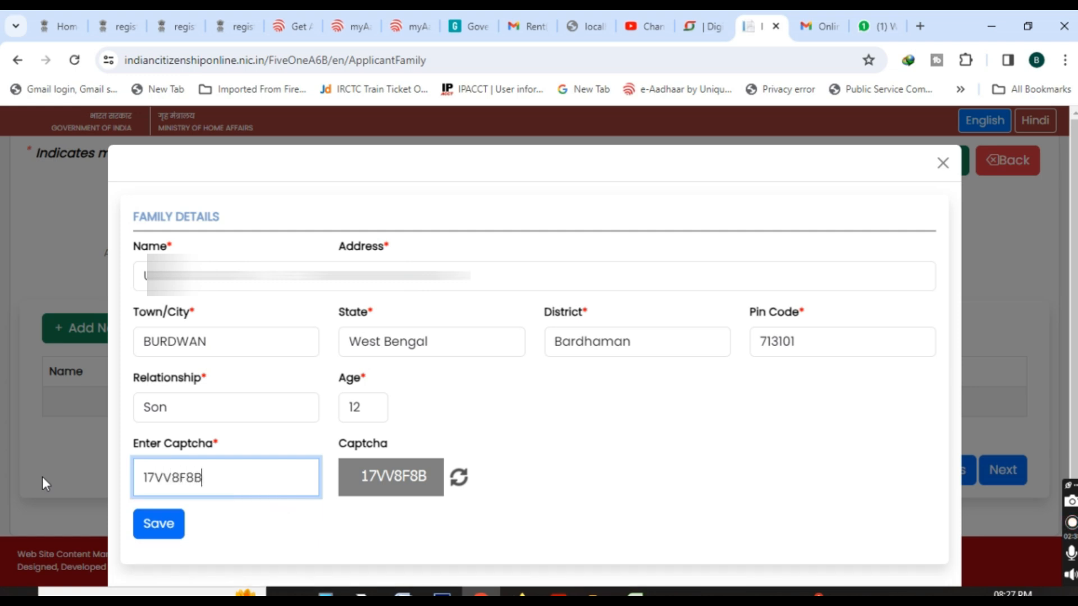
left_click(166, 529)
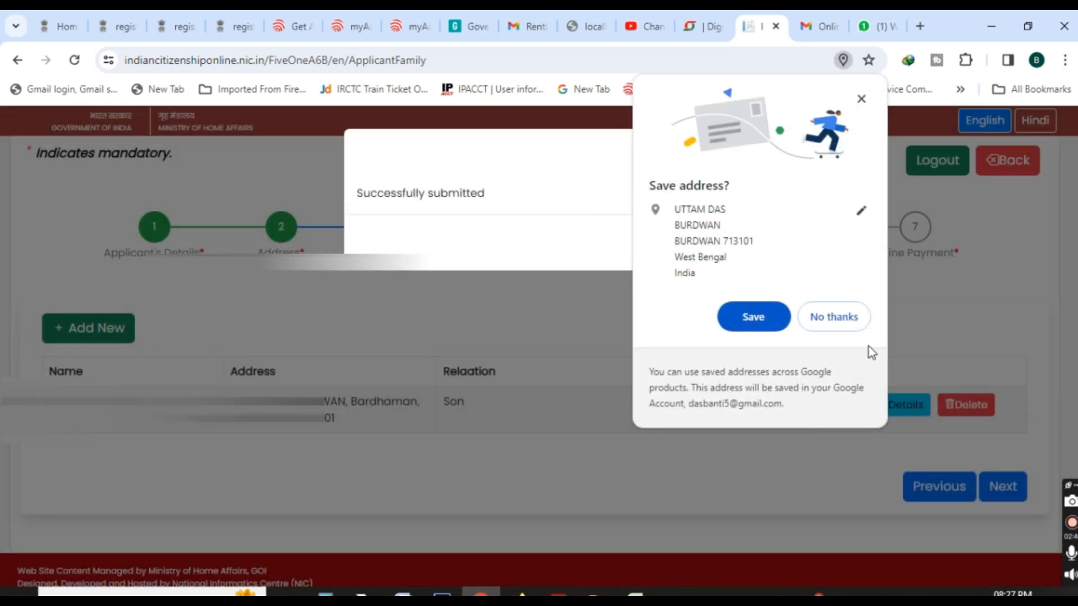
left_click(834, 316)
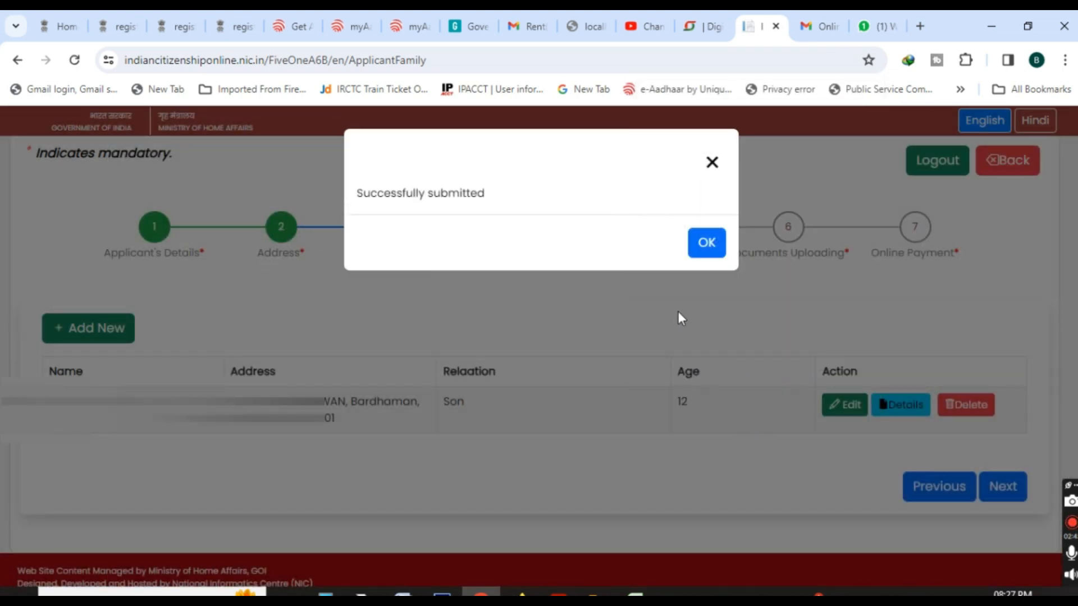
left_click(707, 250)
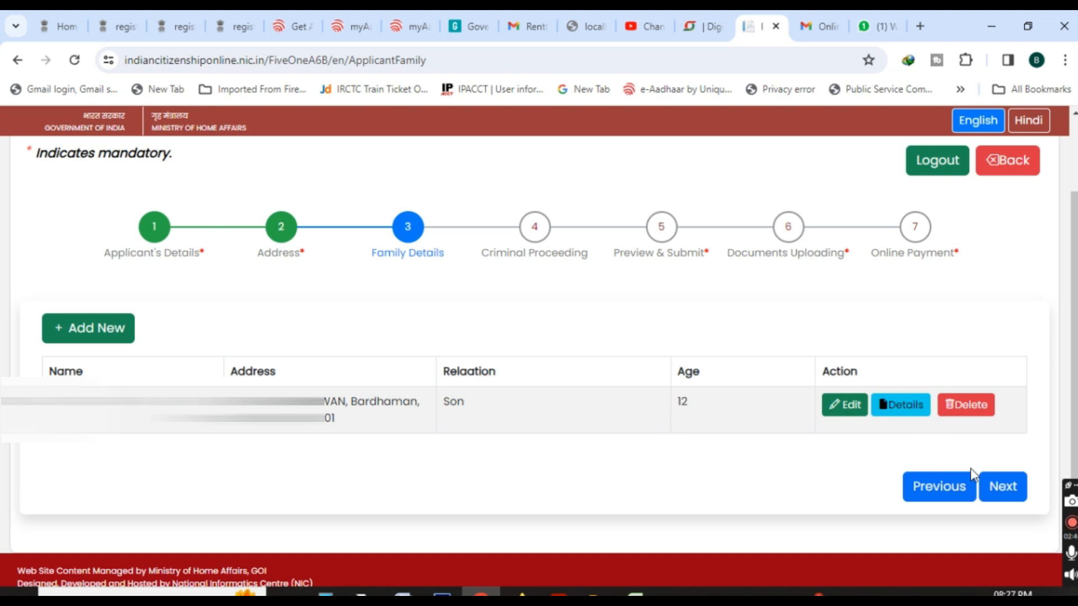
Proceed to the application preview, review the entered details and confirm the final submission.
left_click(994, 487)
scroll(533, 348, "up", 2)
scroll(533, 348, "down", 10)
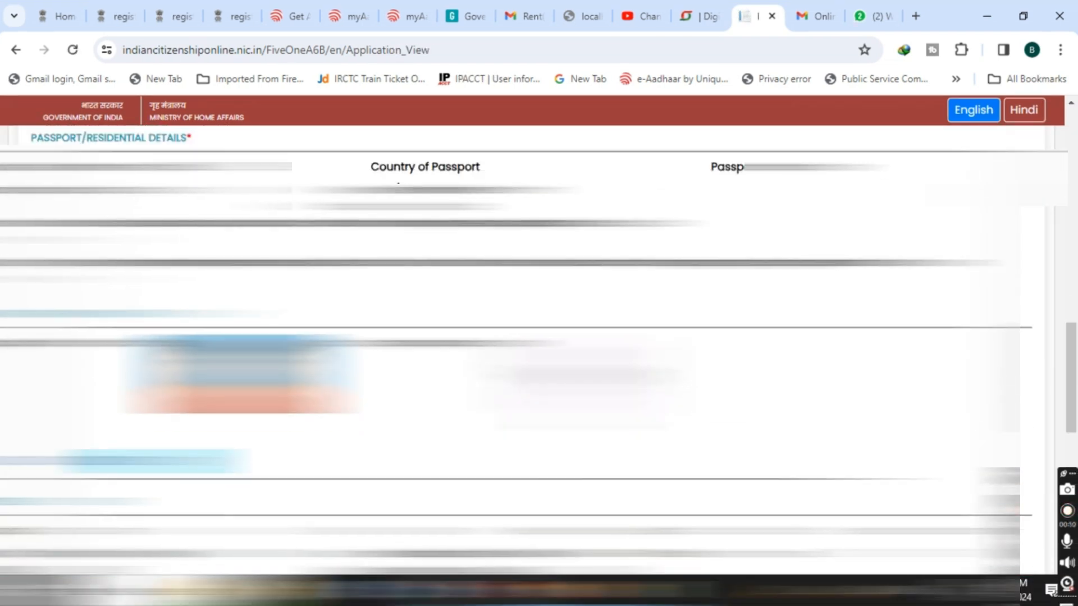
scroll(977, 437, "up", 10)
left_click(977, 436)
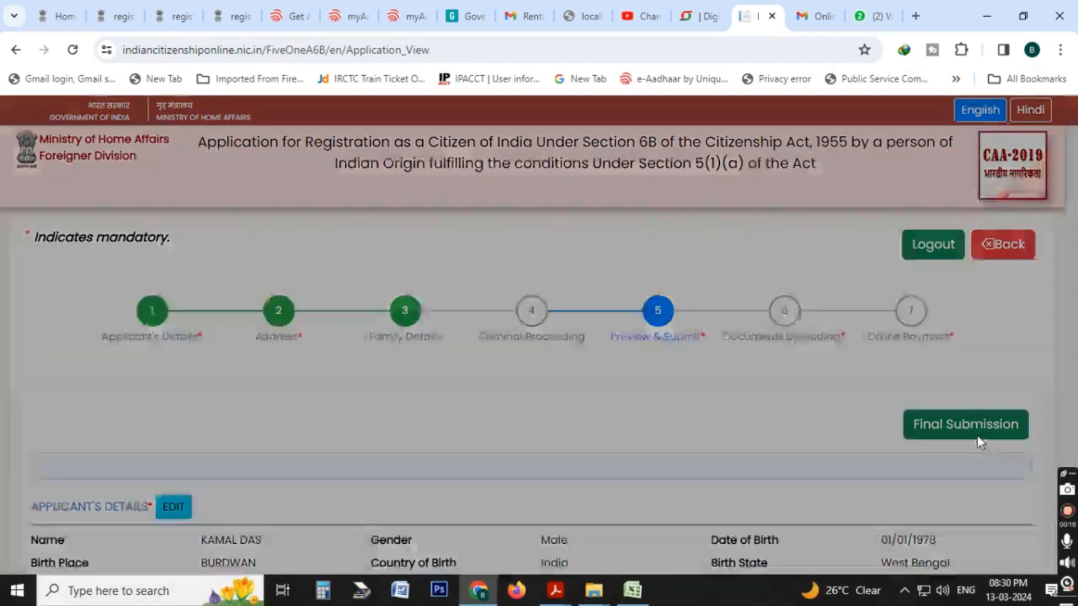
left_click(653, 303)
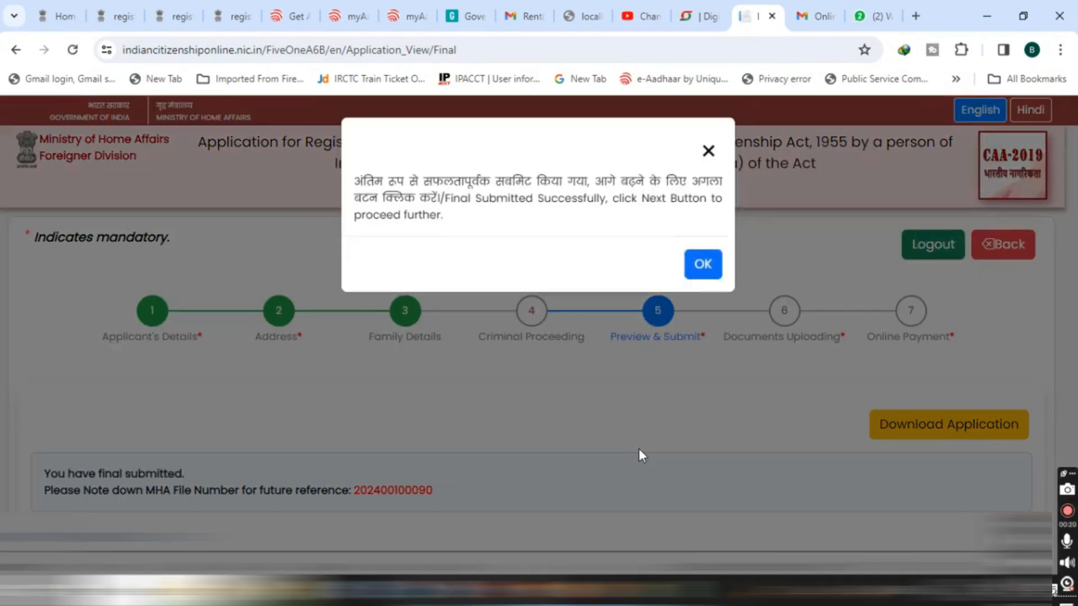
left_click(702, 266)
Download the submitted application and proceed to the Documents Uploading section.
scroll(702, 267, "down", 3)
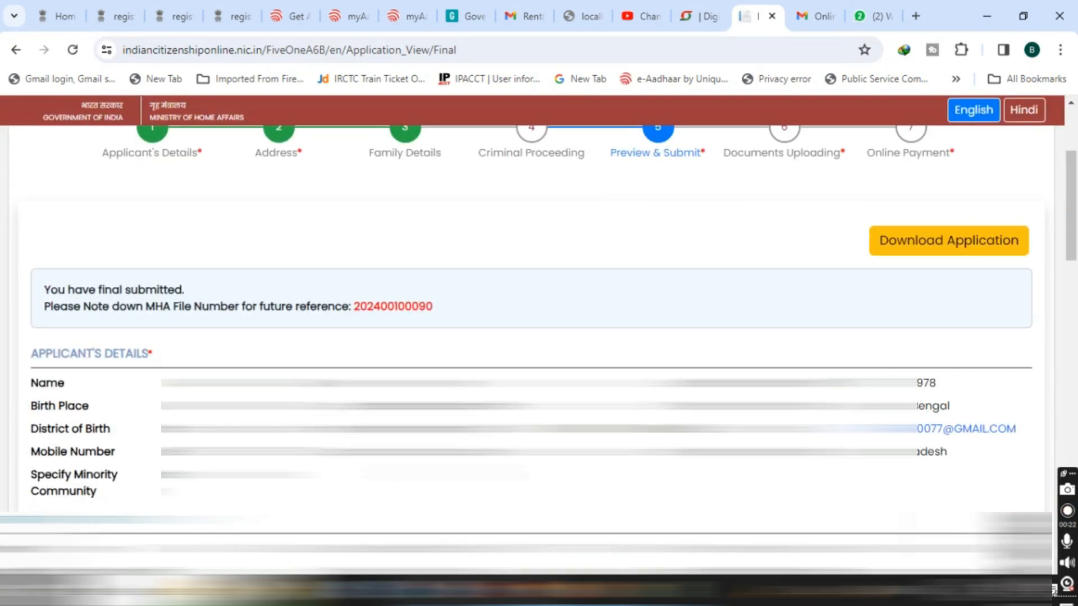
left_click(917, 241)
left_click(533, 363)
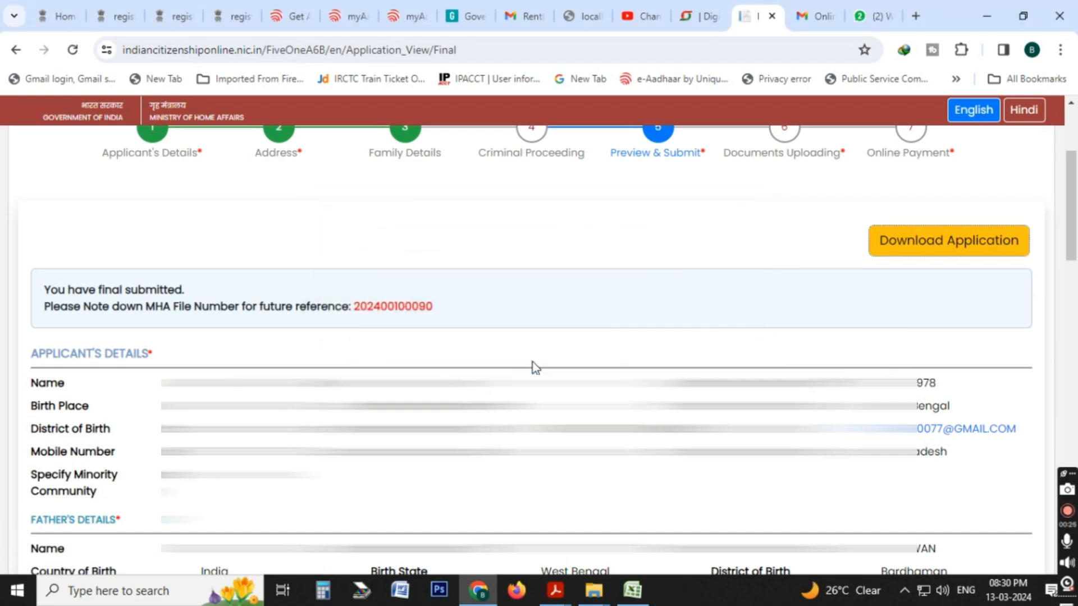
scroll(1002, 456, "down", 15)
left_click(999, 453)
scroll(570, 435, "down", 5)
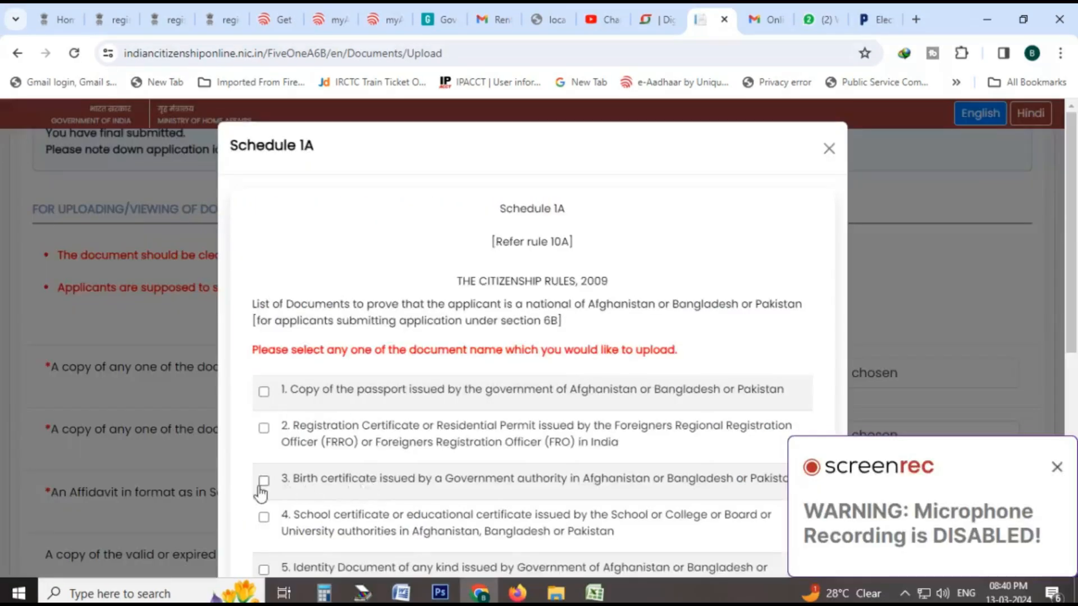
Choose the government-issued birth certificate as the Schedule 1A document and attach BIRTH.pdf for it.
left_click(263, 481)
scroll(270, 449, "down", 7)
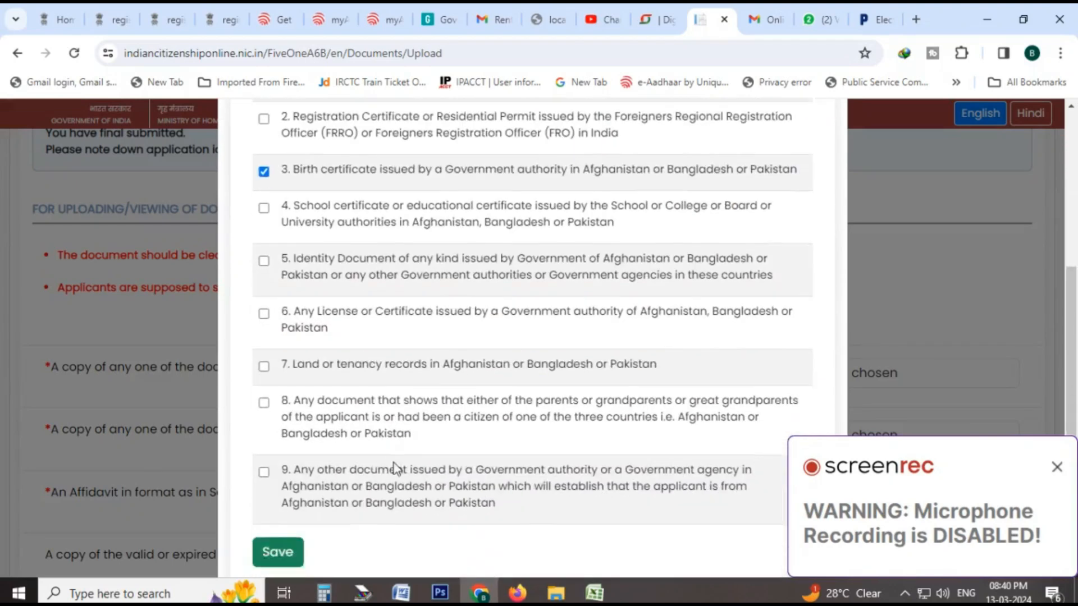
left_click(272, 437)
left_click(723, 373)
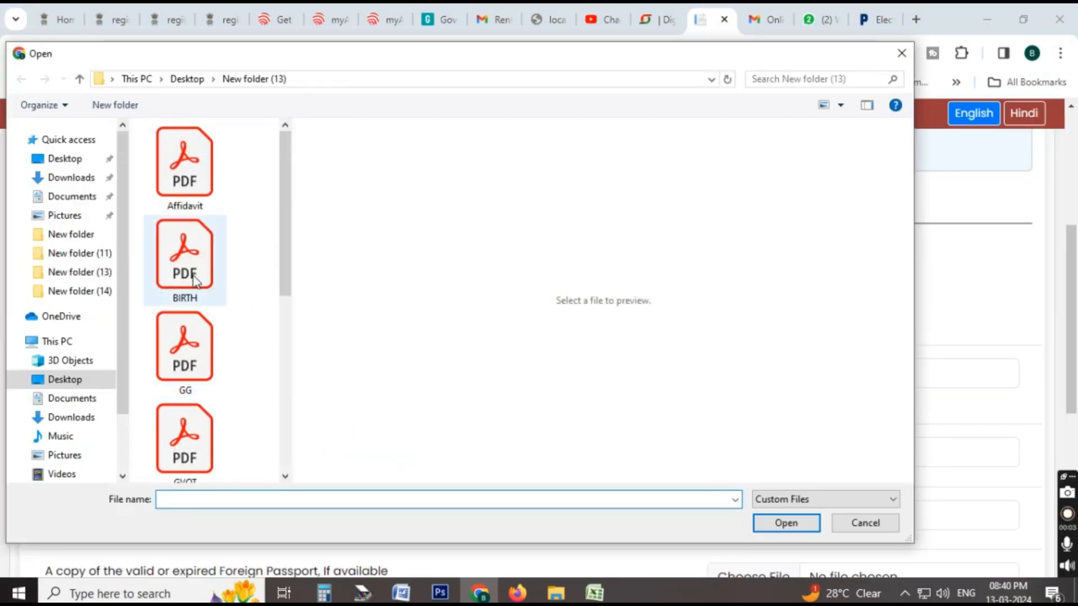
left_click(188, 269)
left_click(782, 520)
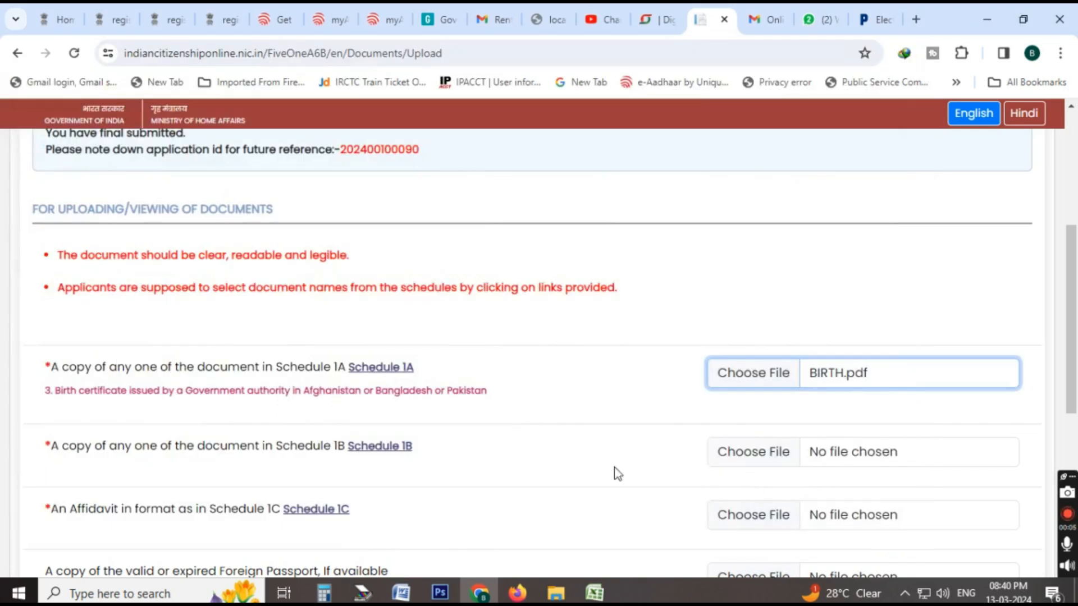
Choose the PAN Card issuance document for Schedule 1B and attach PAN.pdf for it.
left_click(383, 453)
scroll(356, 484, "down", 3)
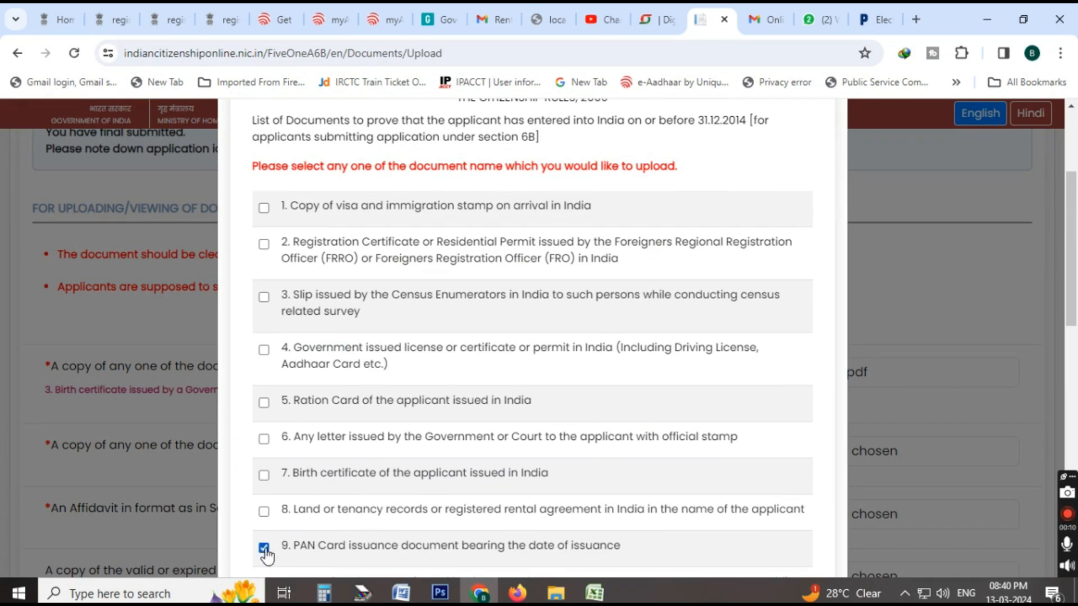
scroll(794, 494, "down", 12)
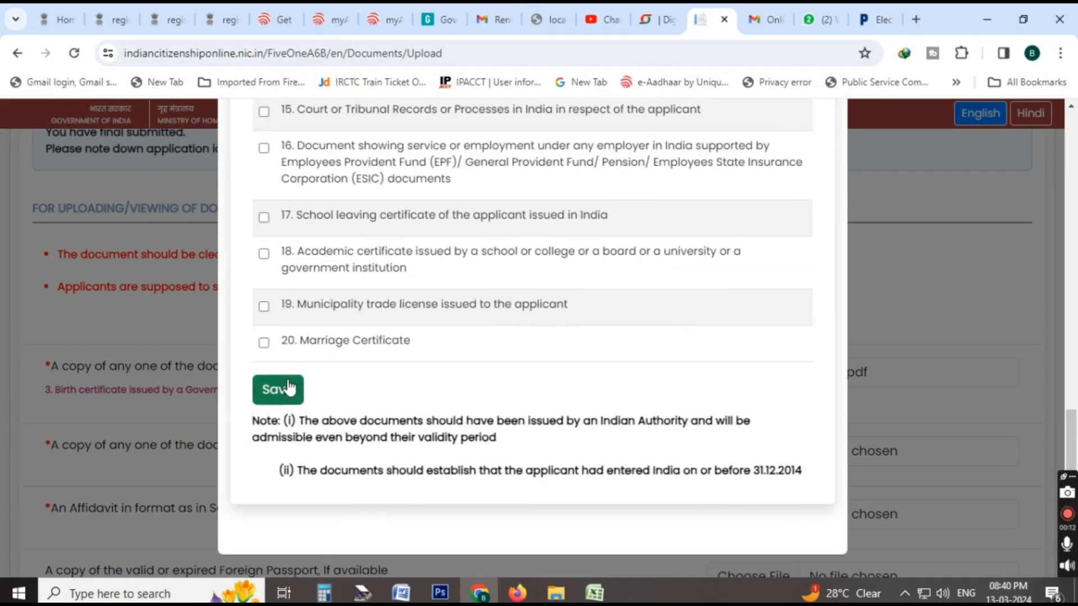
left_click(288, 387)
left_click(777, 454)
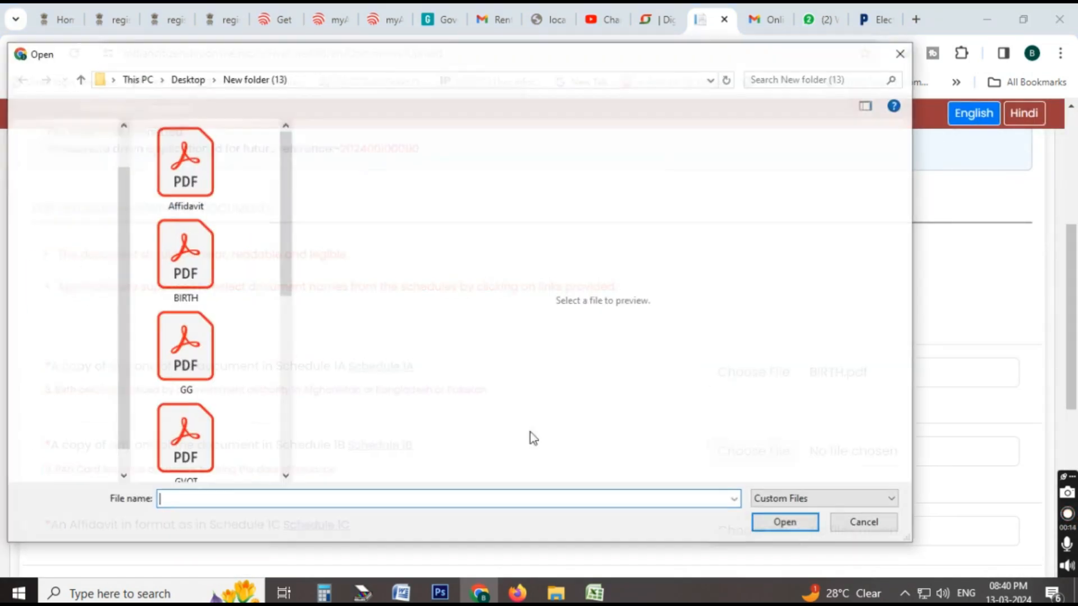
left_click_drag(286, 286, 272, 385)
left_click(185, 337)
left_click(762, 524)
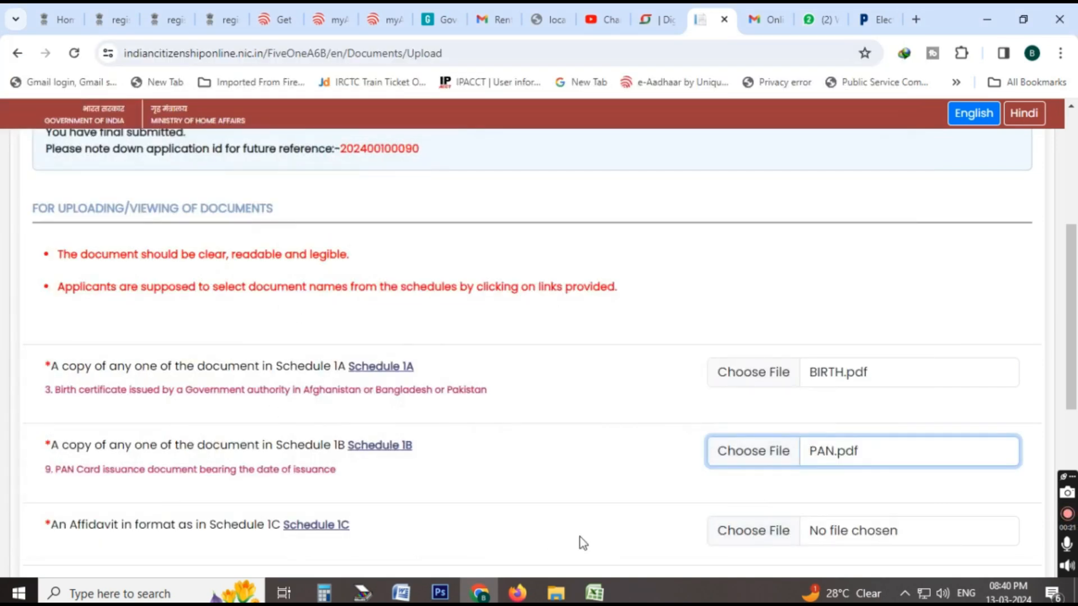
Select the Affidavit format for Schedule 1C and attach Affidavit.pdf for it.
scroll(713, 547, "down", 3)
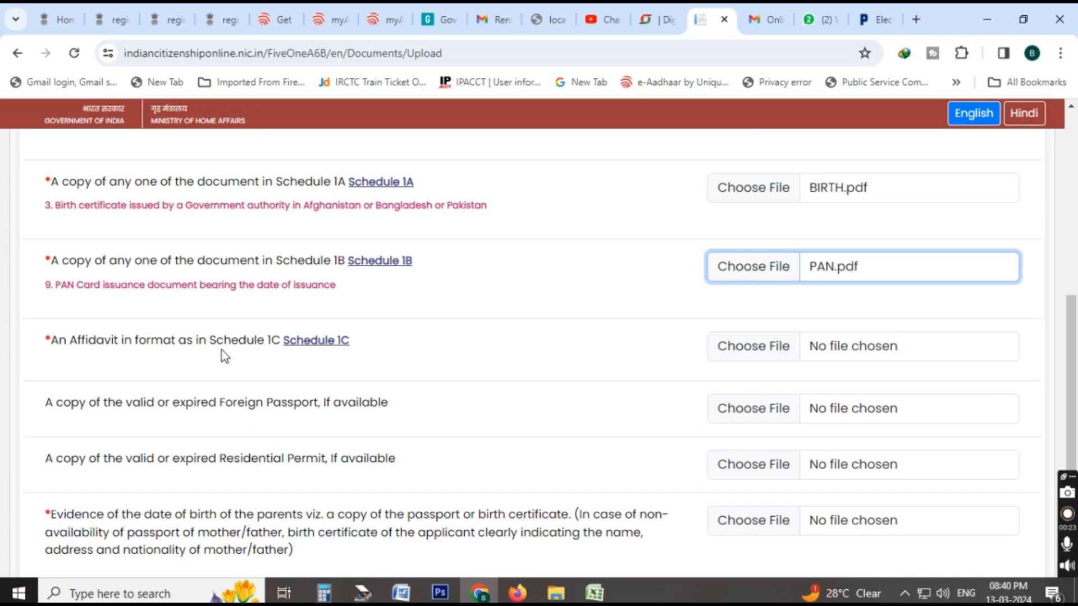
left_click(336, 341)
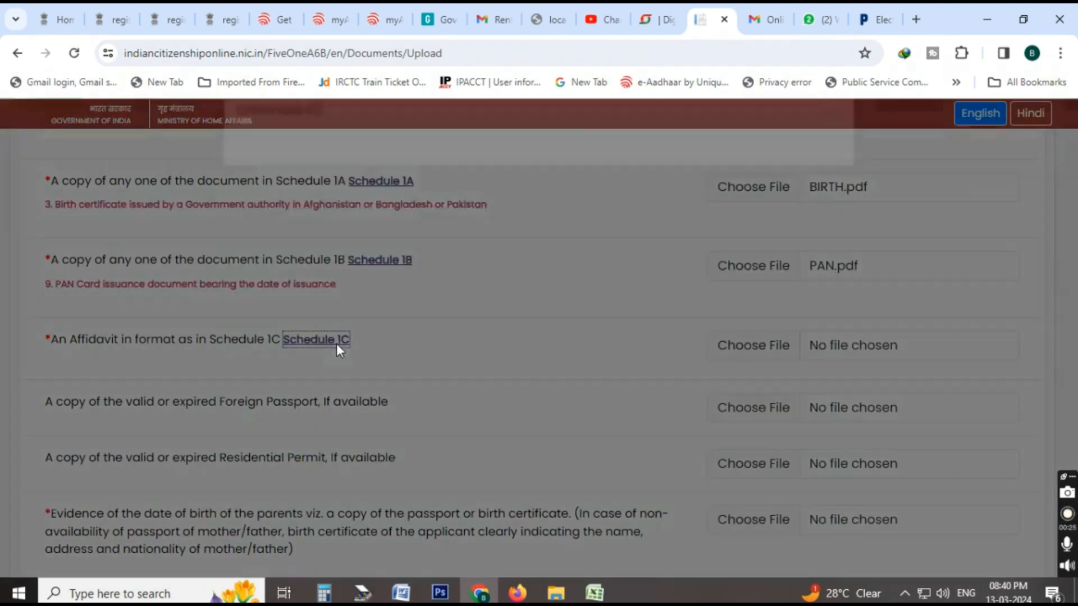
left_click(289, 456)
left_click(753, 359)
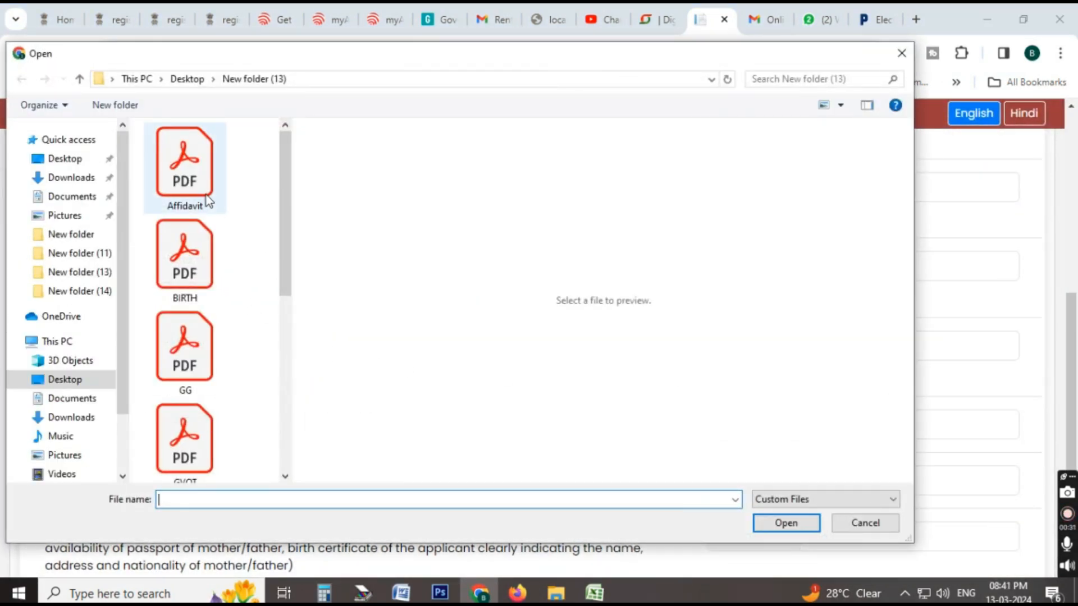
double_click(207, 194)
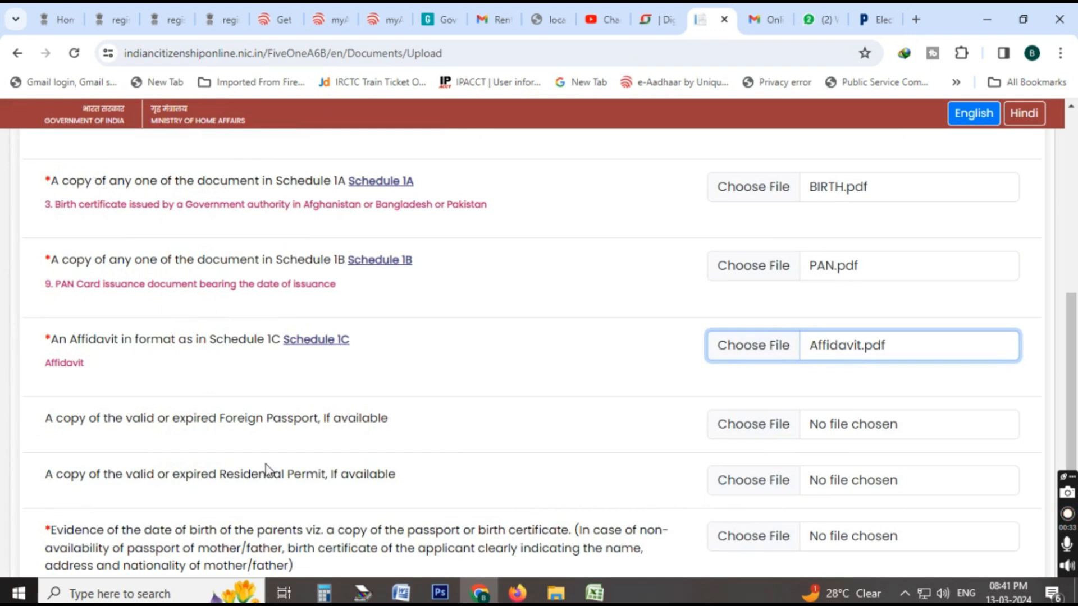
Attach GVOT.pdf as evidence of the parents' date of birth and continue to the Online Payment section.
scroll(465, 437, "down", 3)
left_click(754, 353)
double_click(201, 446)
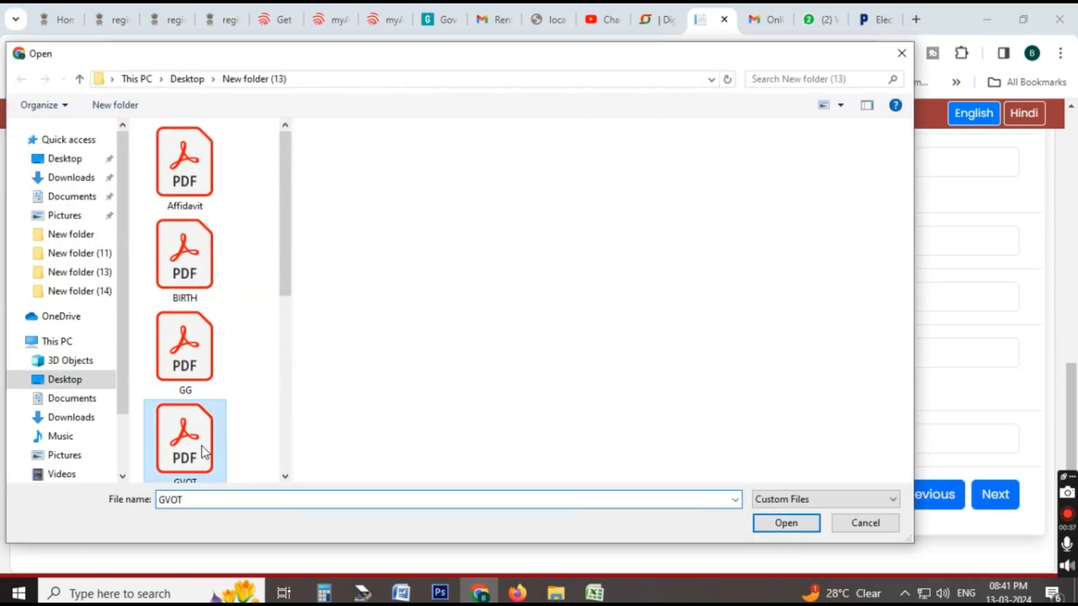
left_click(989, 480)
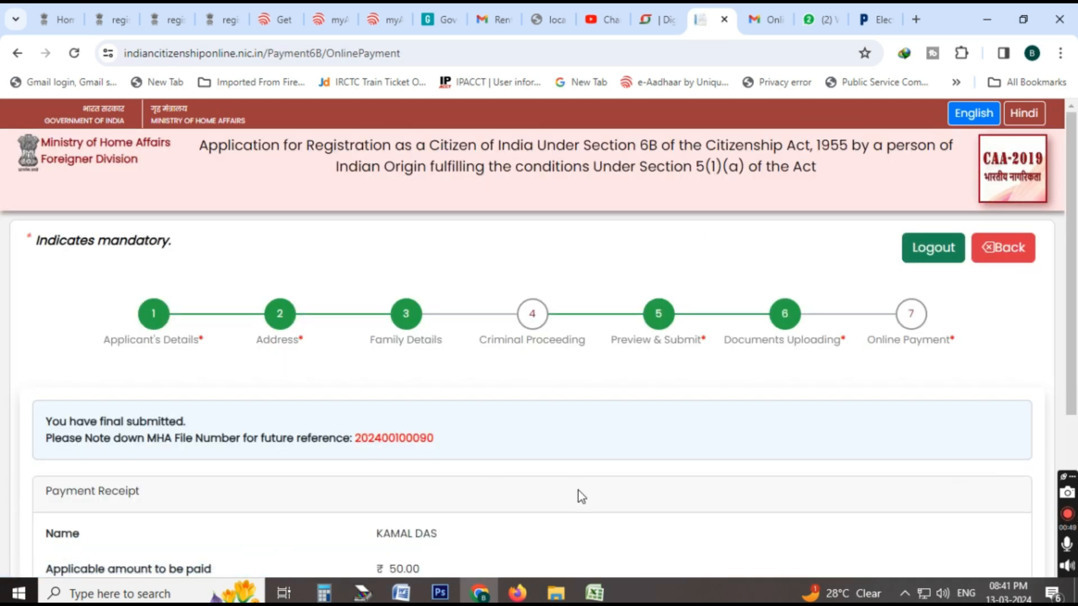
Review the application fee details and start the online payment, checking the SBI ePay order summary.
scroll(578, 491, "down", 4)
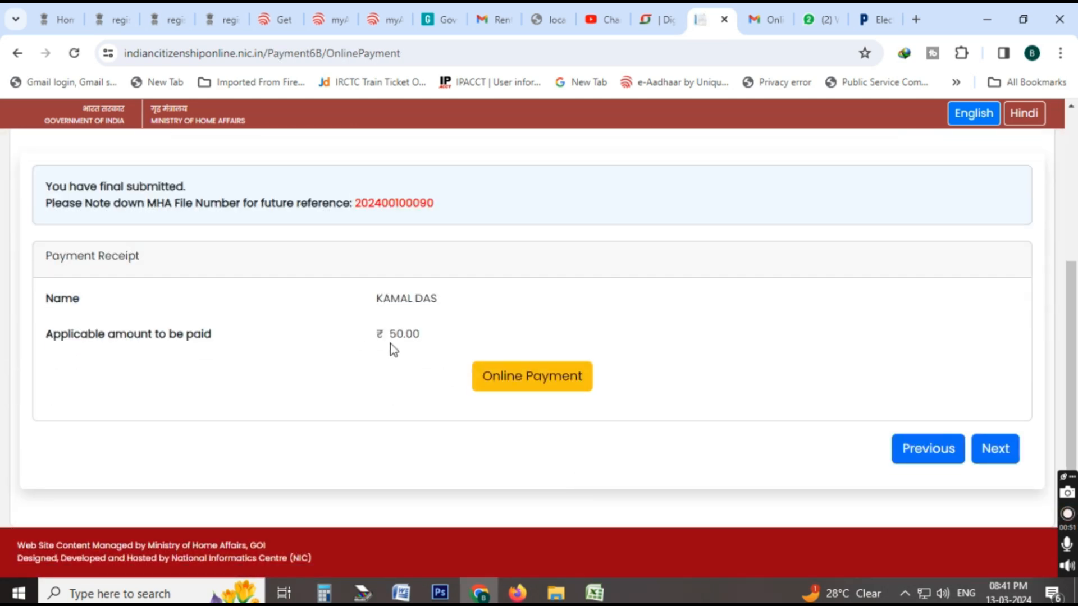
scroll(407, 389, "up", 3)
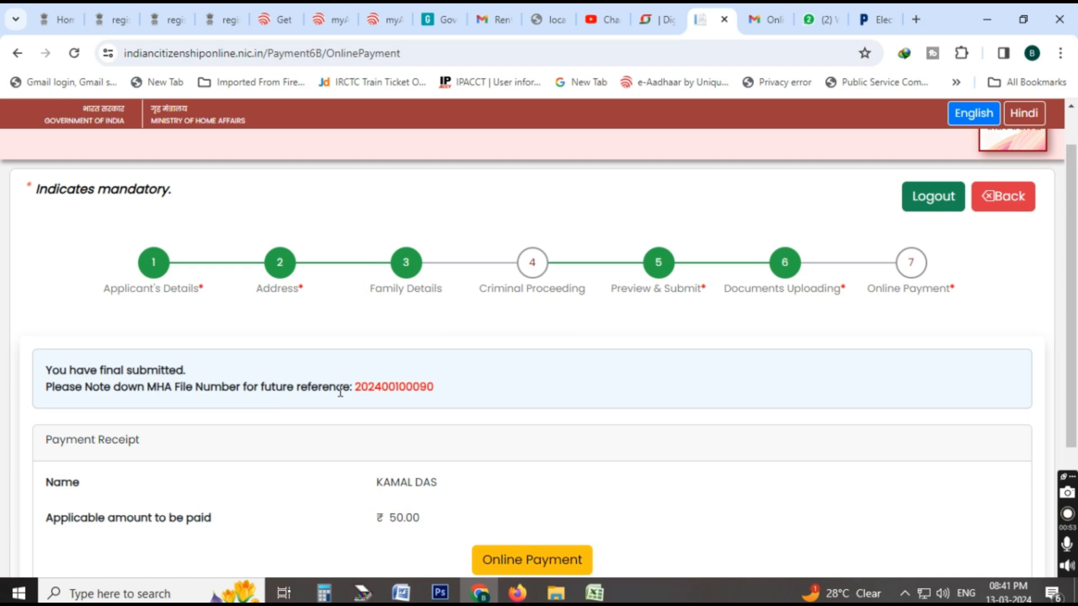
scroll(340, 392, "down", 3)
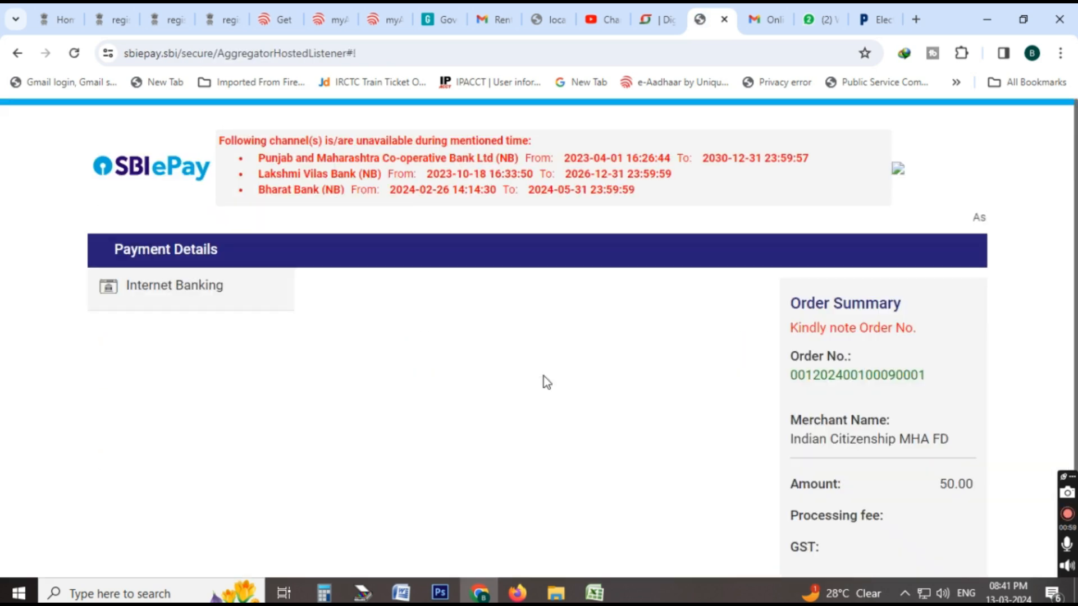
scroll(498, 396, "down", 2)
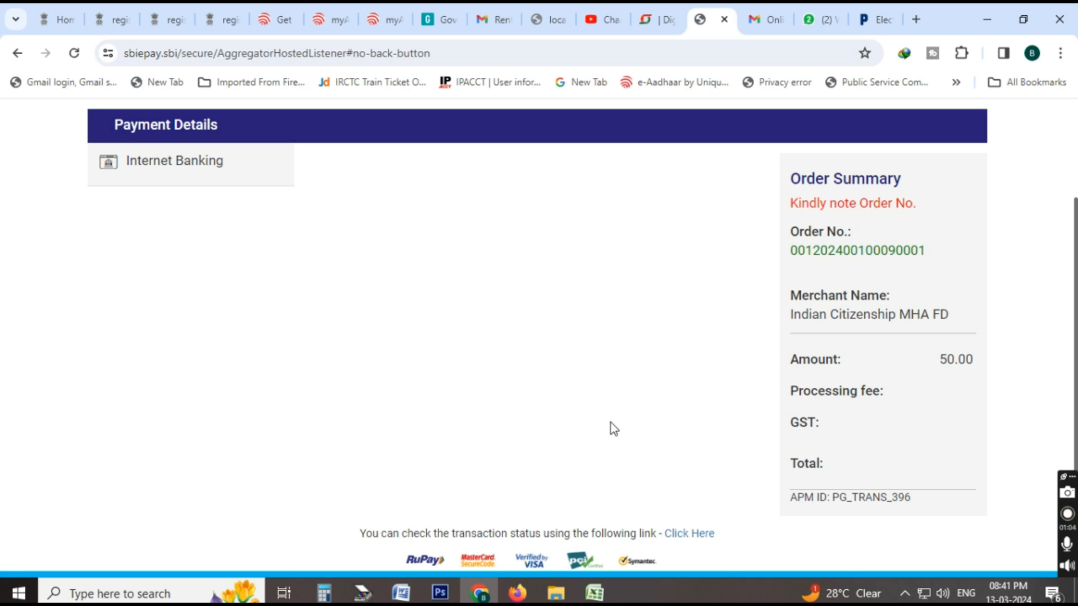
scroll(611, 423, "up", 2)
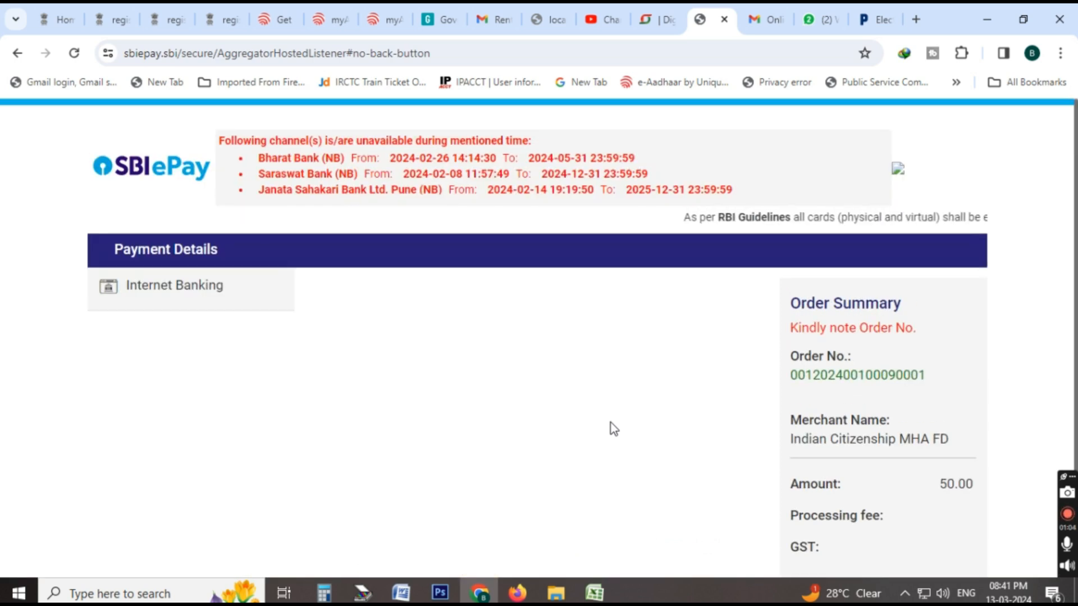
Choose Internet Banking with State Bank of India as the payment method and proceed to pay.
left_click(195, 293)
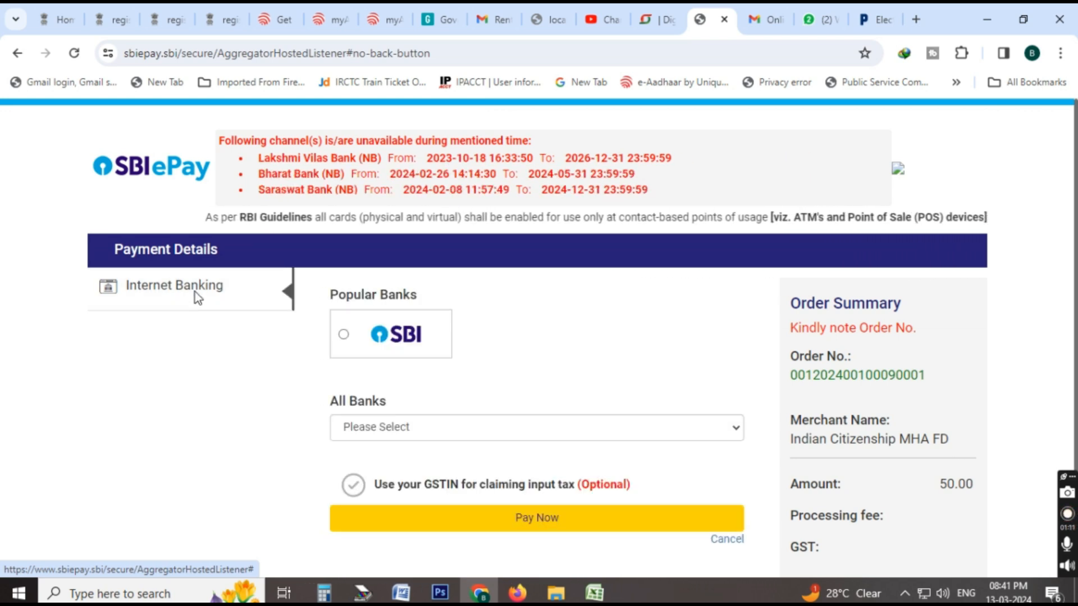
left_click(381, 350)
left_click(443, 433)
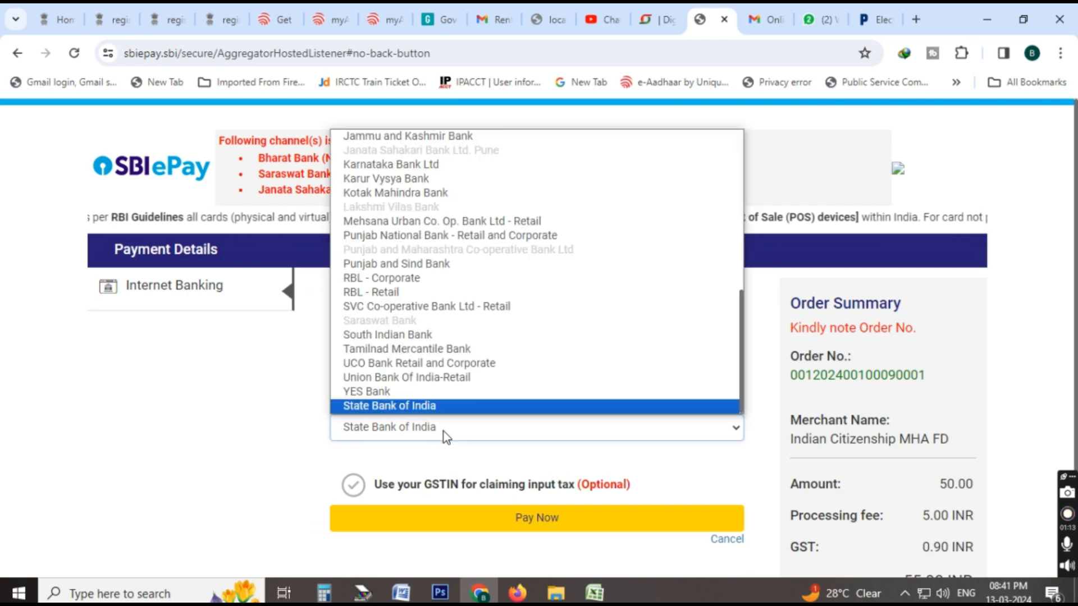
left_click(442, 408)
left_click(509, 533)
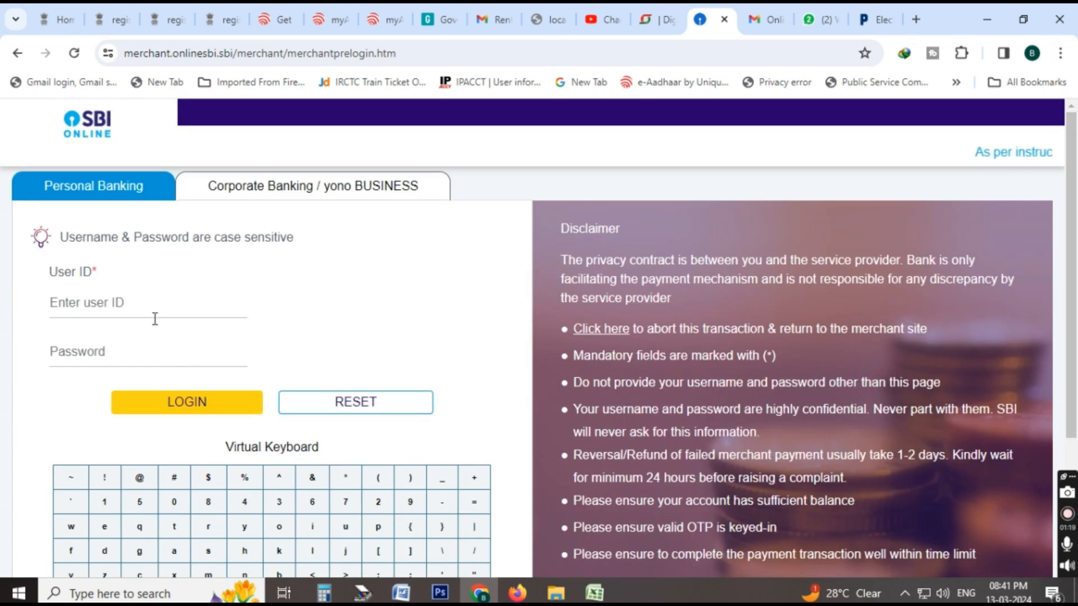
Log in to SBI personal banking with the account's user ID and password.
type("sonu")
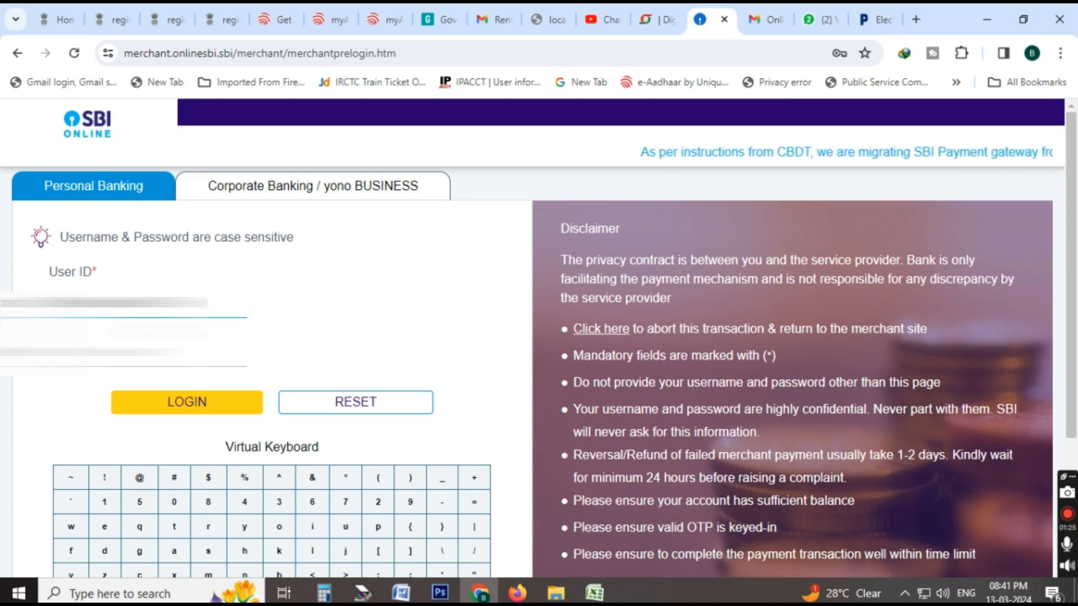
left_click(135, 353)
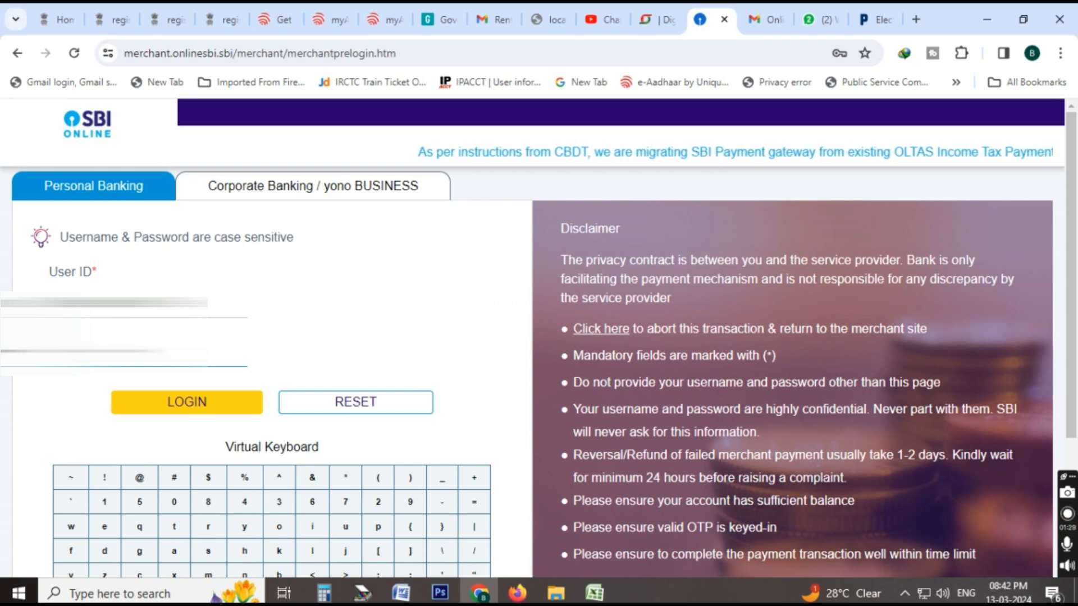
left_click(195, 408)
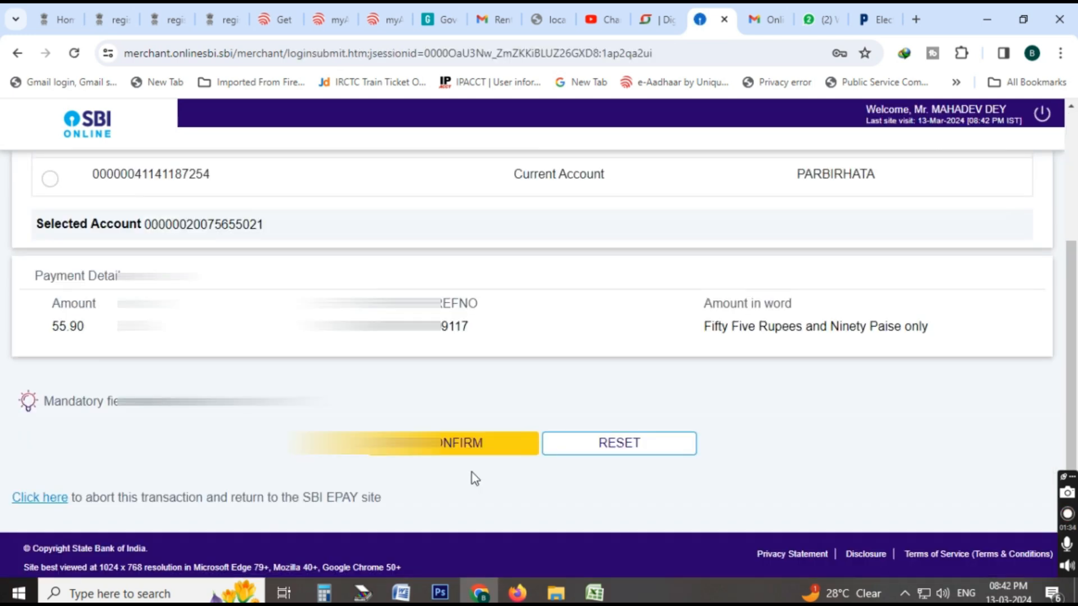
Confirm the fee payment with the high security password sent by SMS and return to the SBI ePay site.
left_click(478, 445)
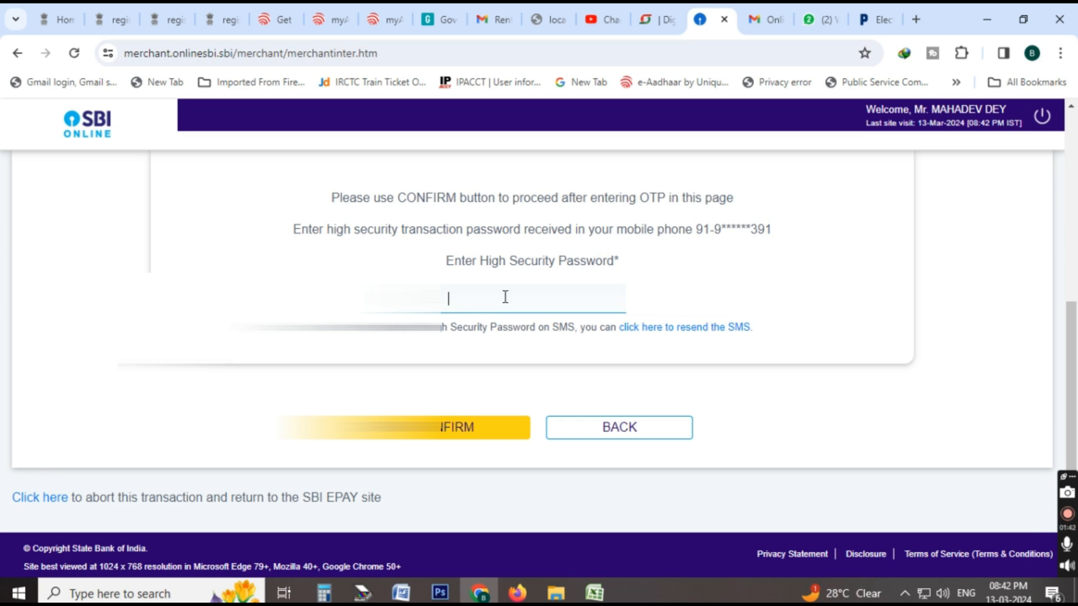
left_click(438, 429)
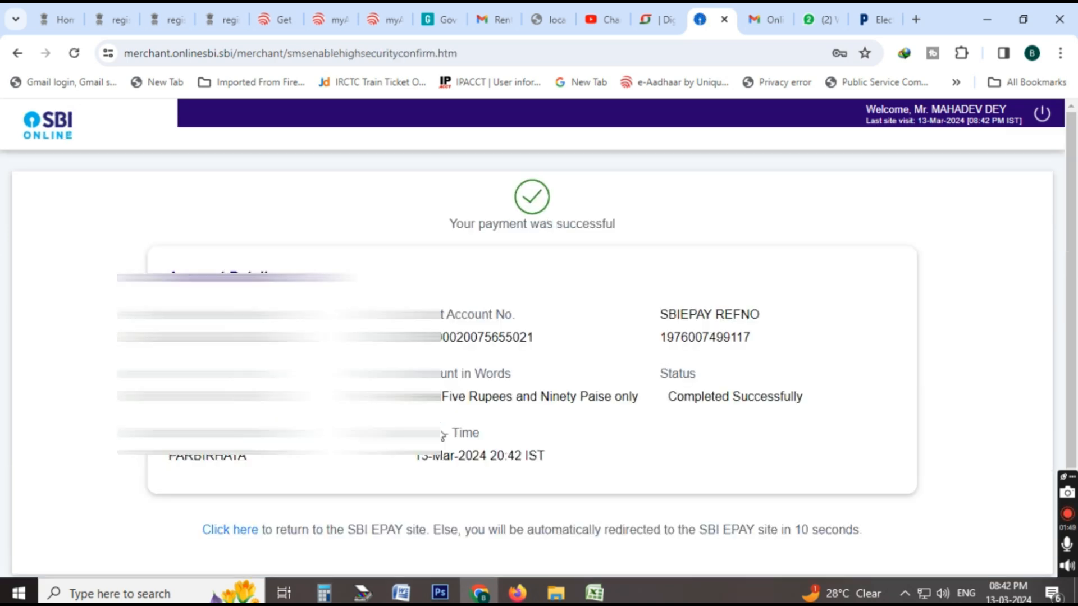
scroll(513, 419, "down", 1)
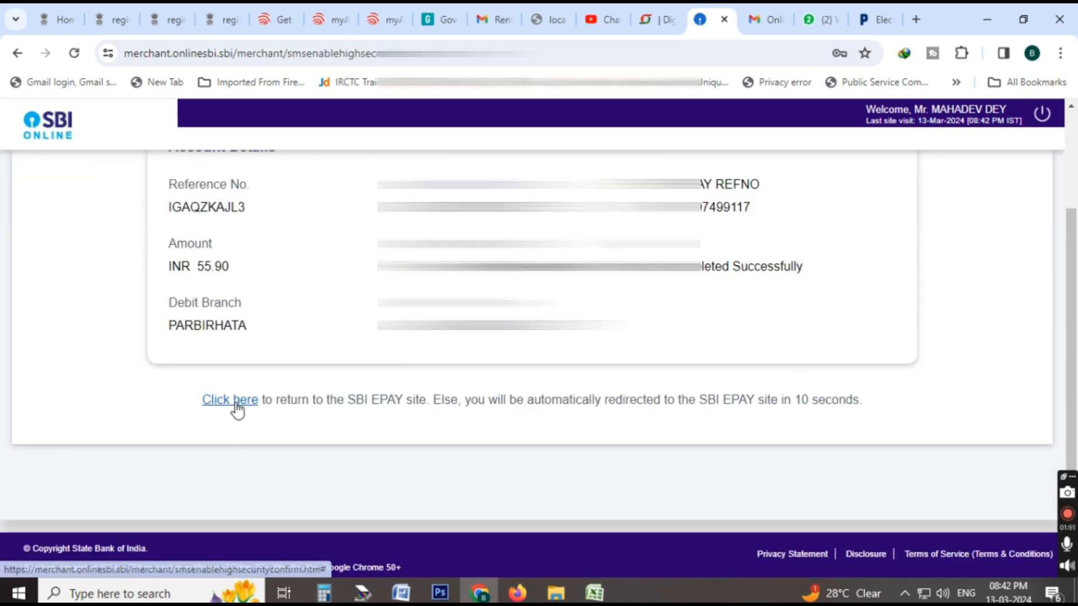
left_click(236, 403)
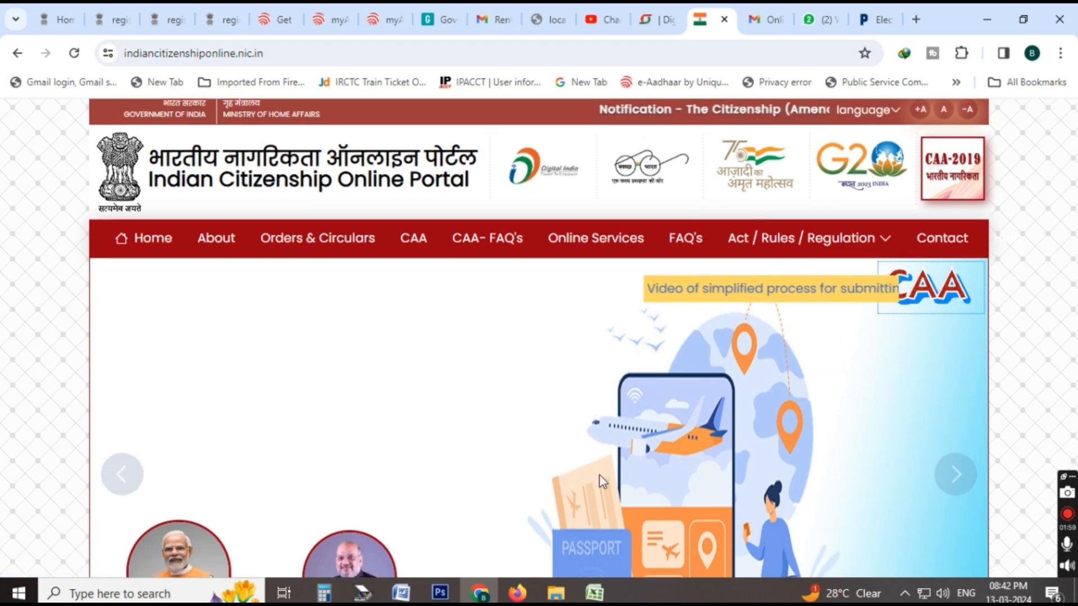
Open the login for Indian citizenship applications under CAA, 2019 and enter the registered mobile number.
scroll(598, 474, "down", 10)
scroll(602, 482, "down", 8)
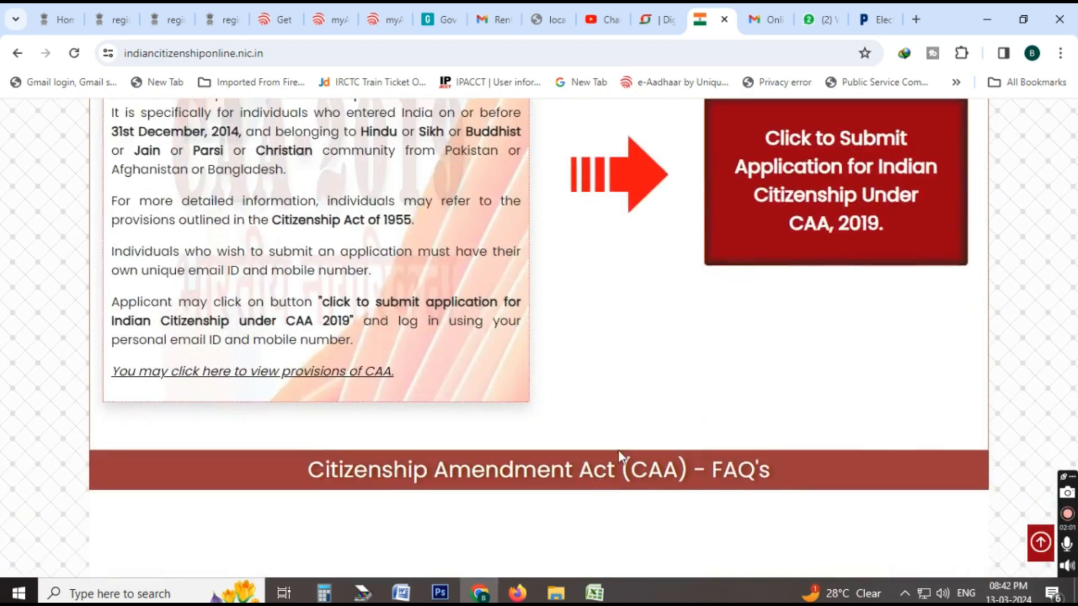
left_click(801, 212)
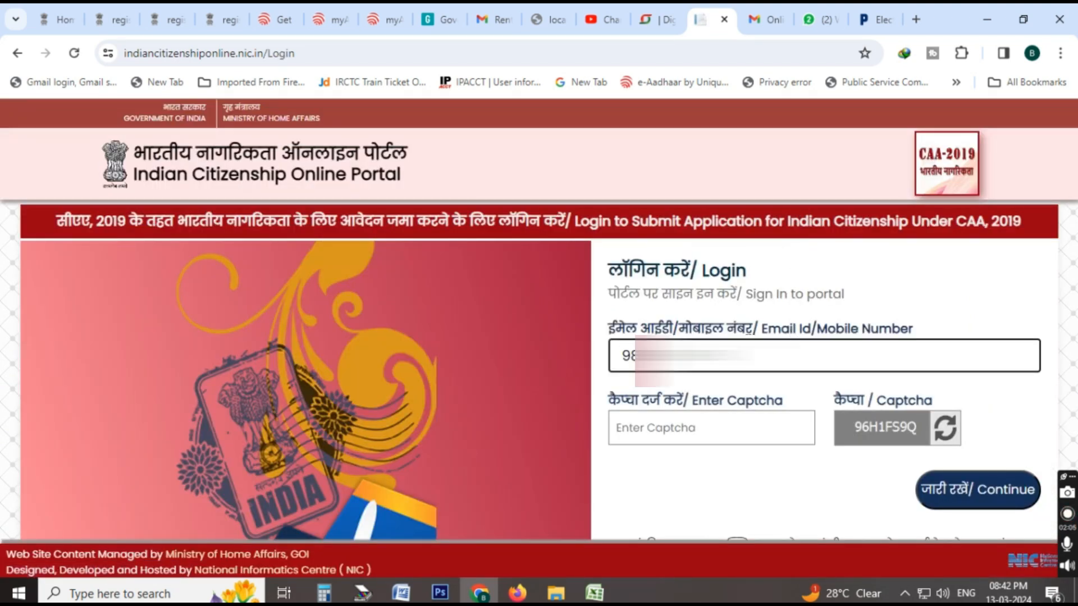
Enter the full eight-character captcha shown on the login form and continue to OTP verification.
left_click(718, 436)
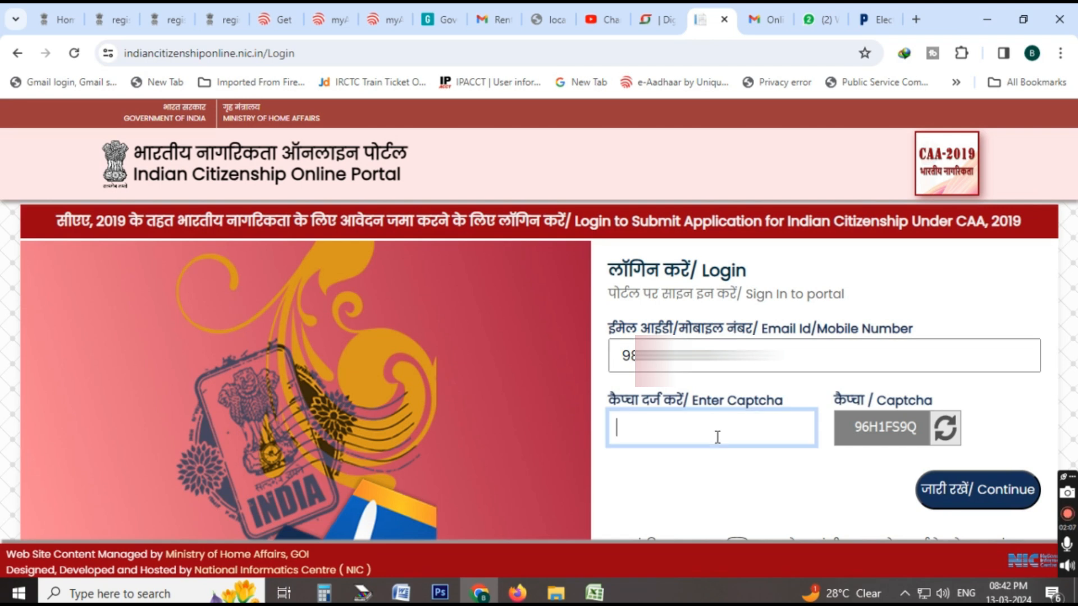
type("96H1FSQ")
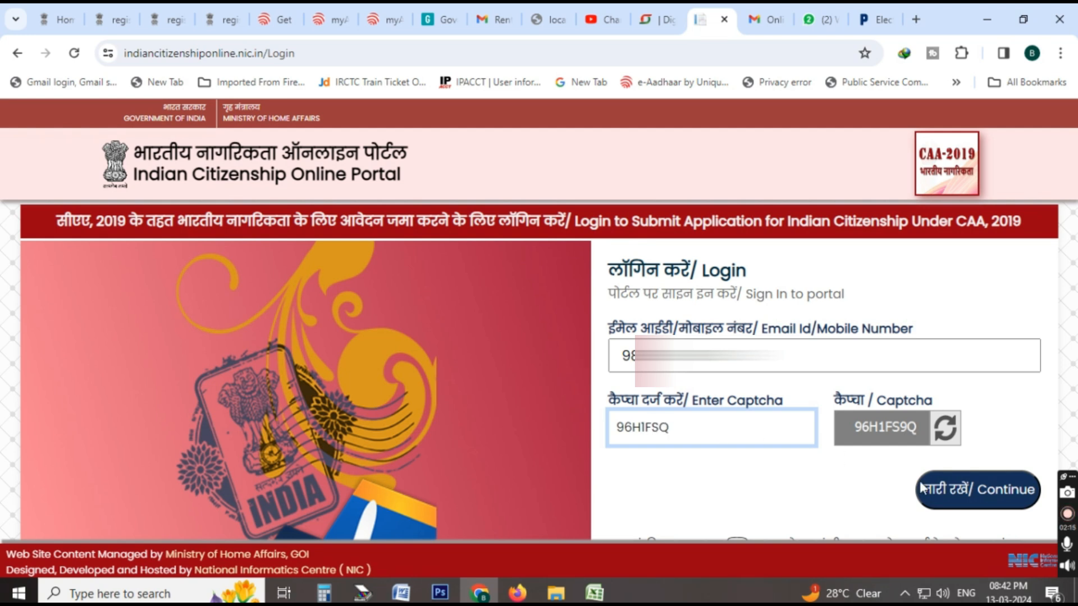
left_click(939, 484)
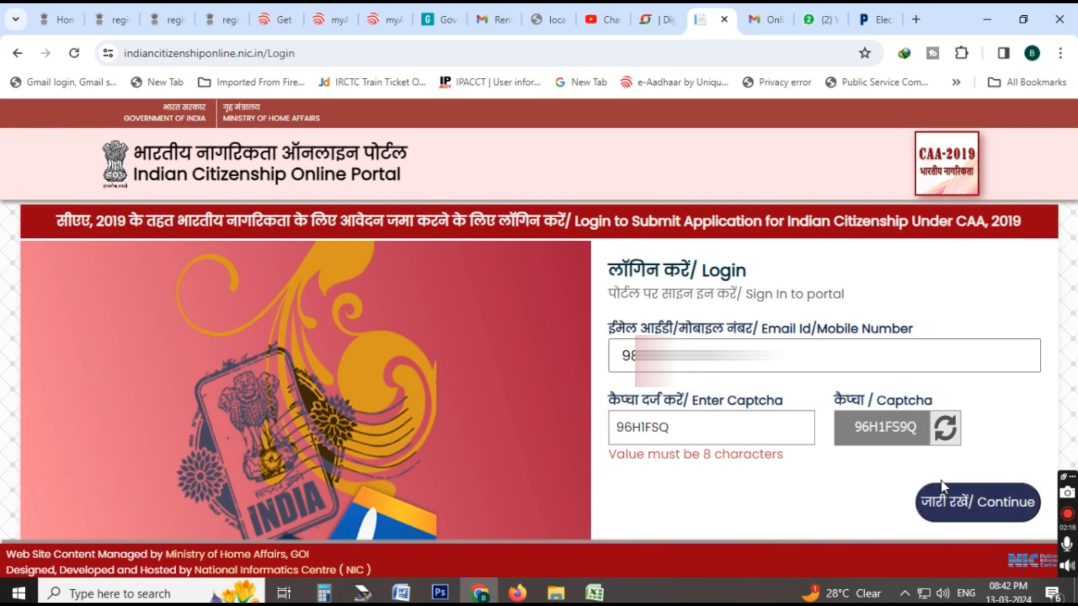
left_click(662, 429)
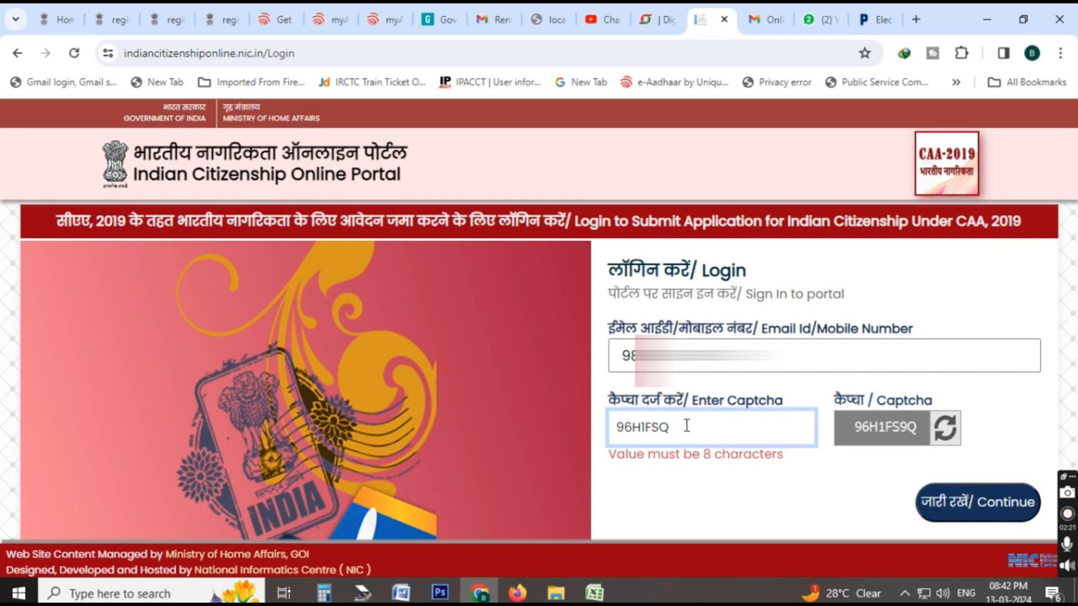
type("9")
left_click(997, 486)
Enter the OTP sent to the registered mobile number and e-mail.
left_click(730, 444)
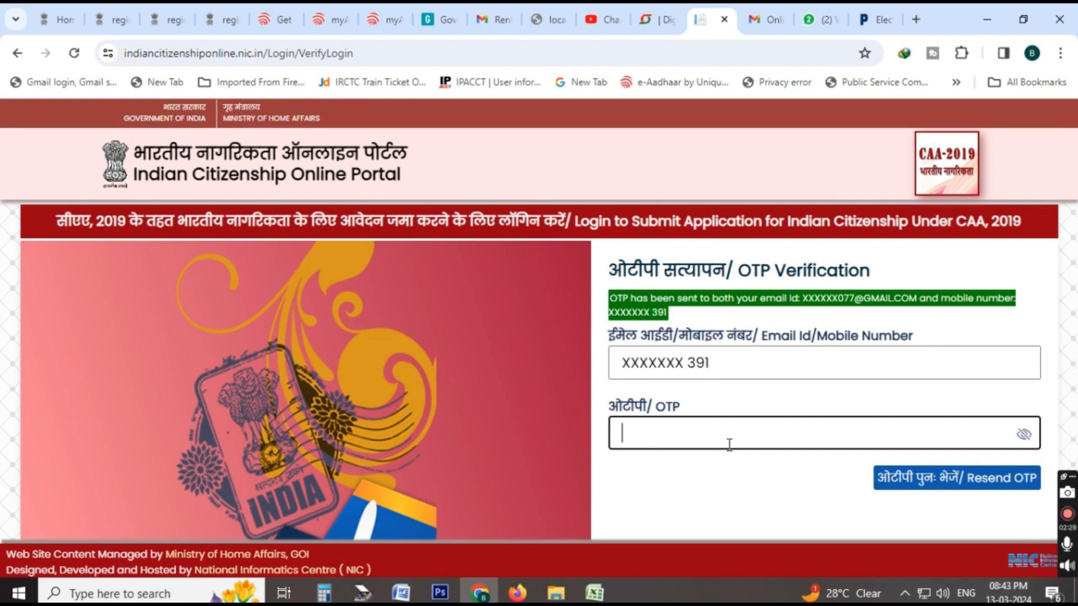
type("•••••••")
scroll(784, 459, "down", 2)
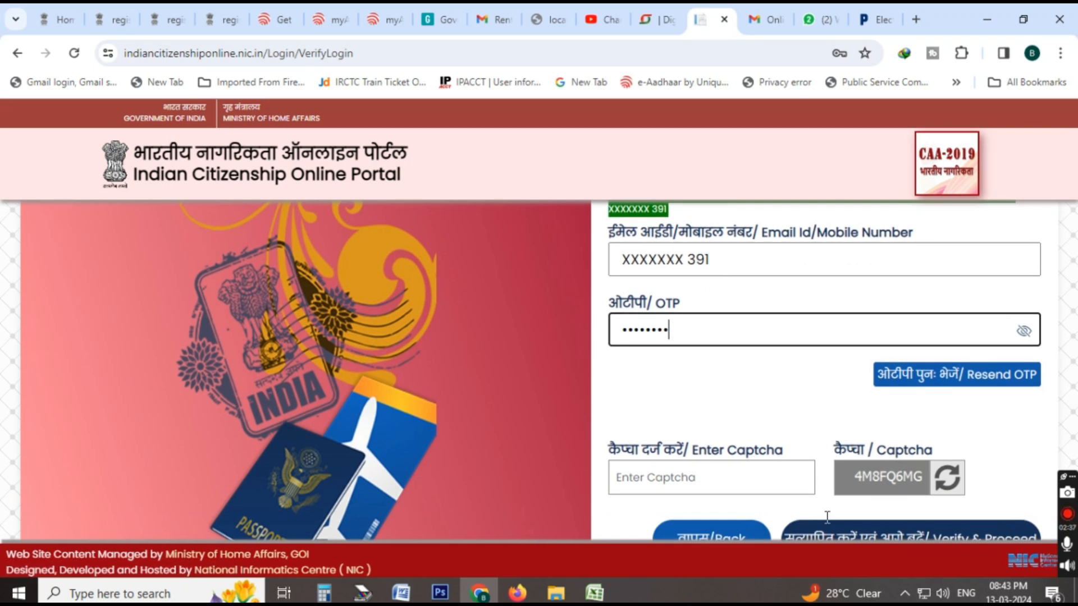
Fill in the captcha on the OTP verification form, then verify and proceed to the applicant's account.
left_click(761, 480)
type("4M8FQ6MG")
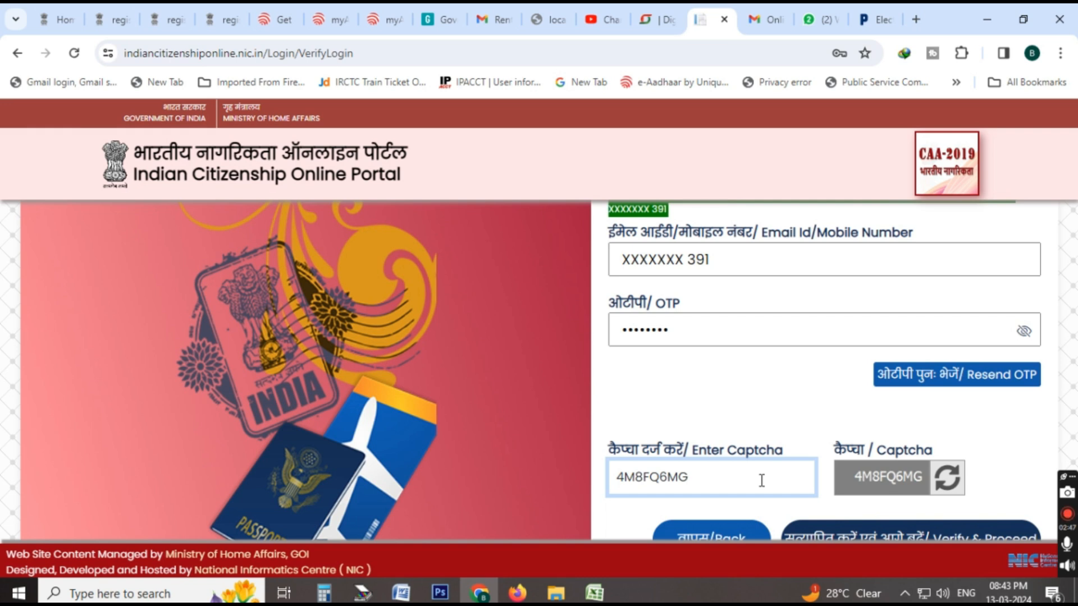
left_click(1020, 460)
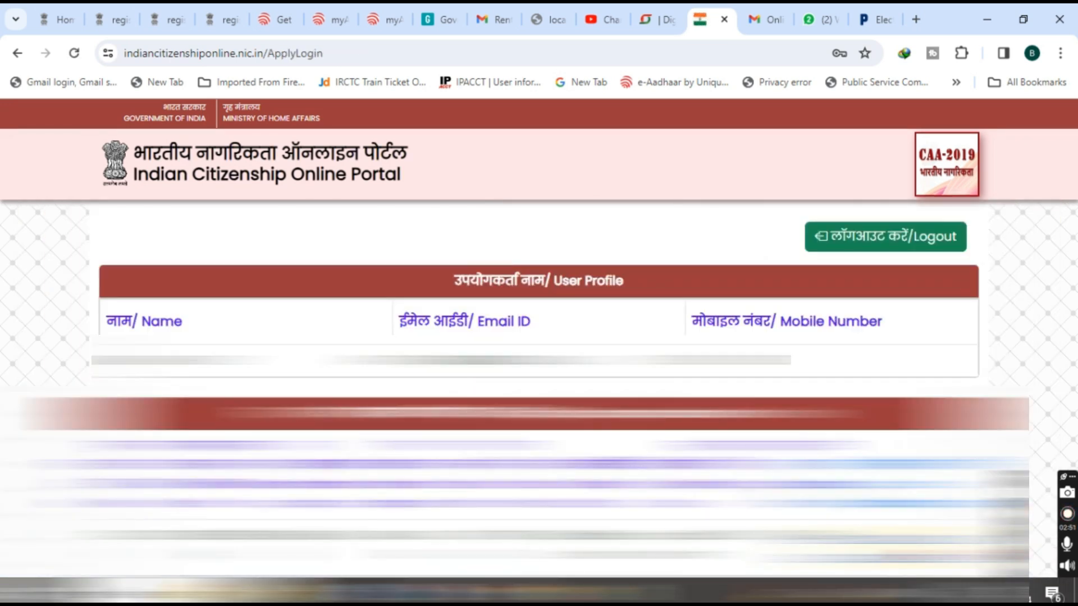
Open the status of the submitted application and view the application fee payment receipt.
scroll(539, 353, "down", 1)
scroll(539, 353, "down", 2)
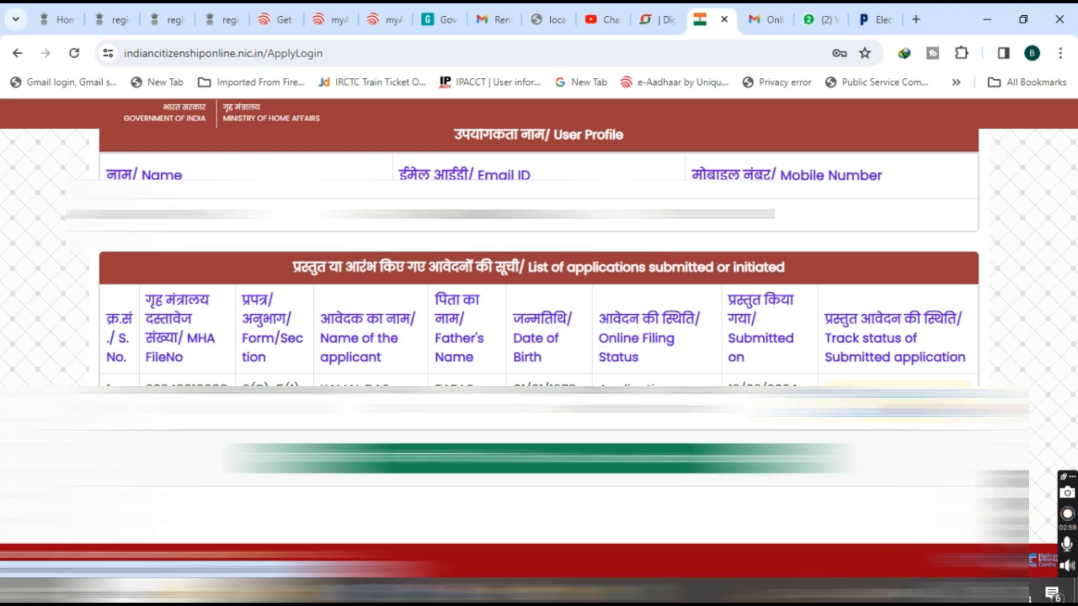
left_click(539, 459)
scroll(614, 439, "down", 3)
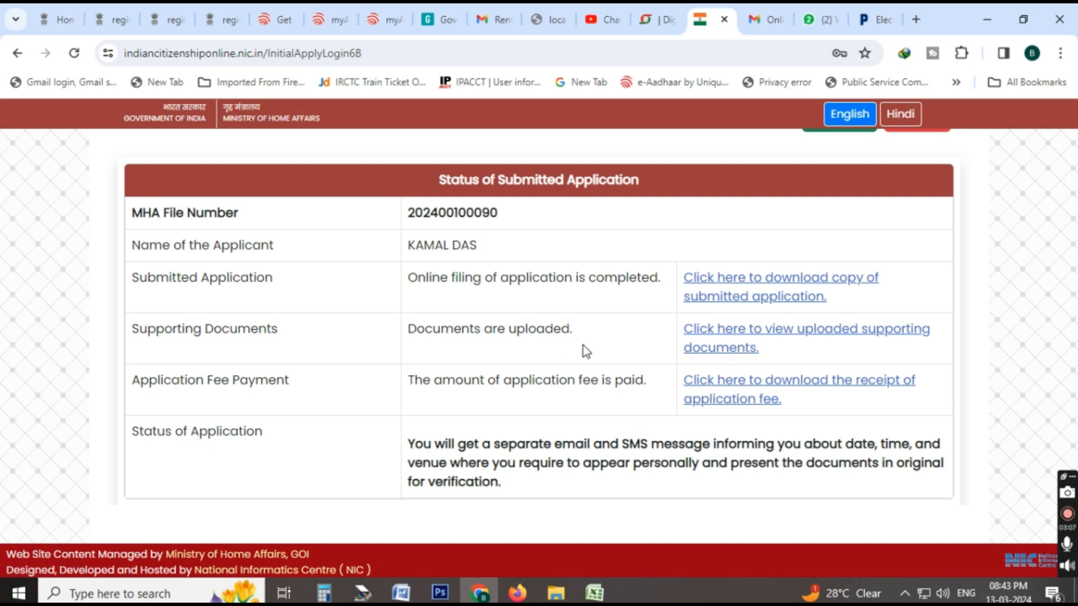
left_click(751, 389)
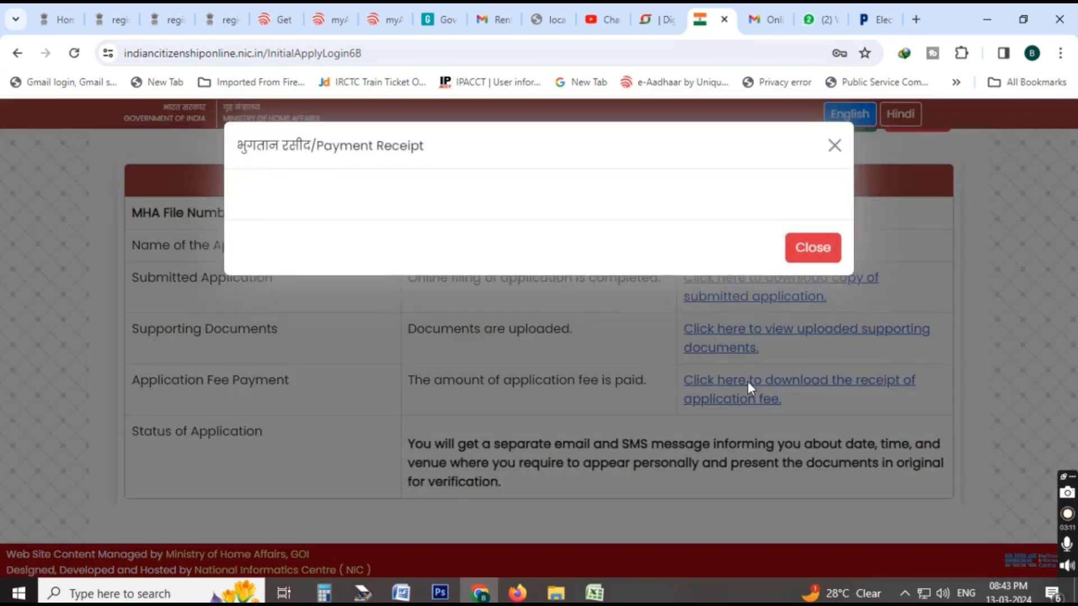
left_click(813, 248)
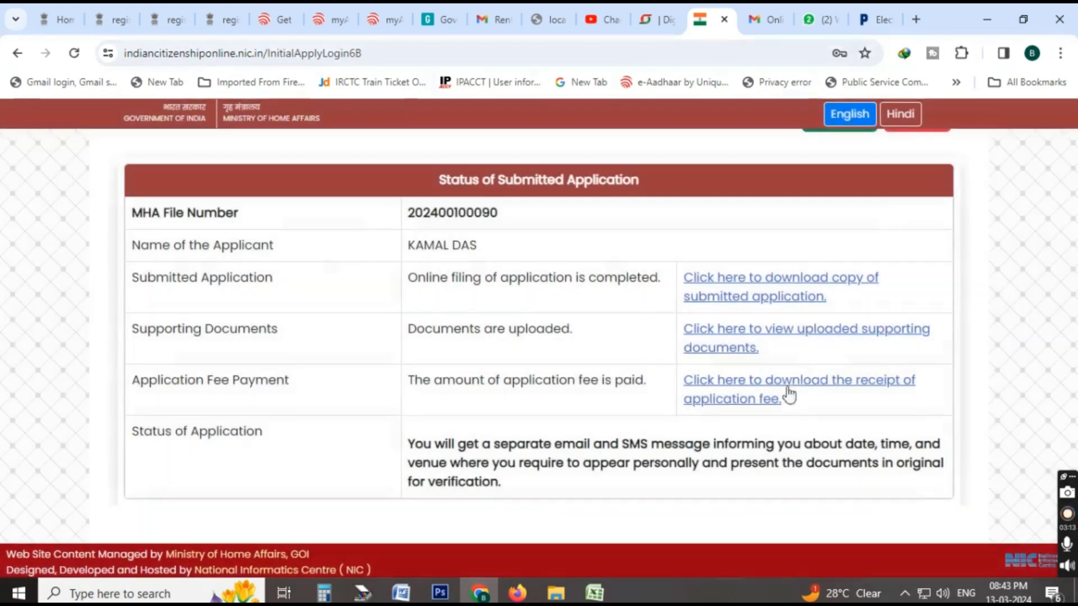
Reopen the application fee payment receipt, examine its payment details, and close it.
left_click(753, 397)
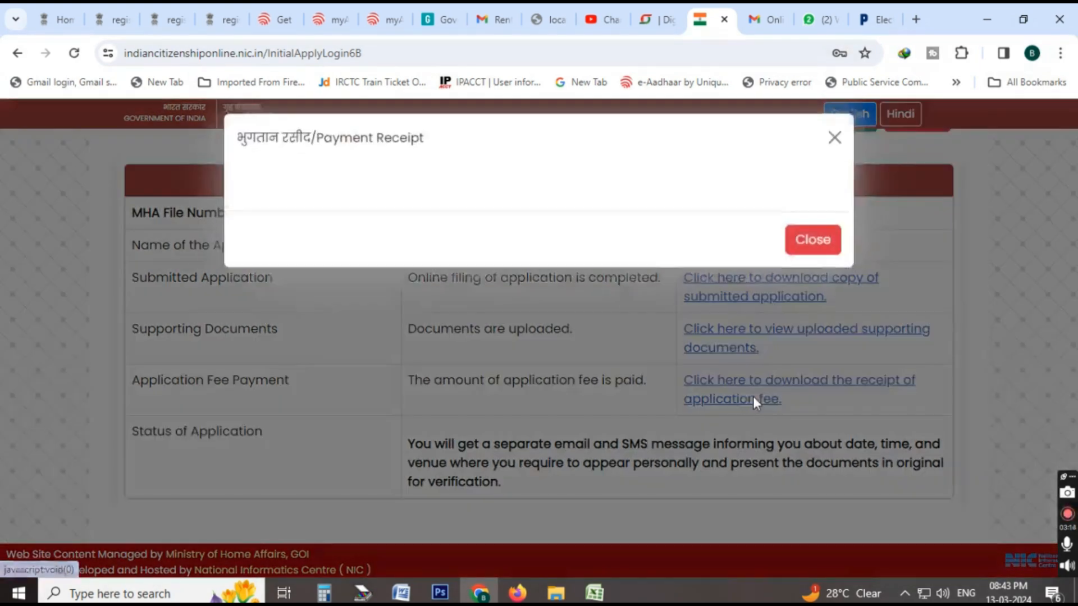
left_click(800, 257)
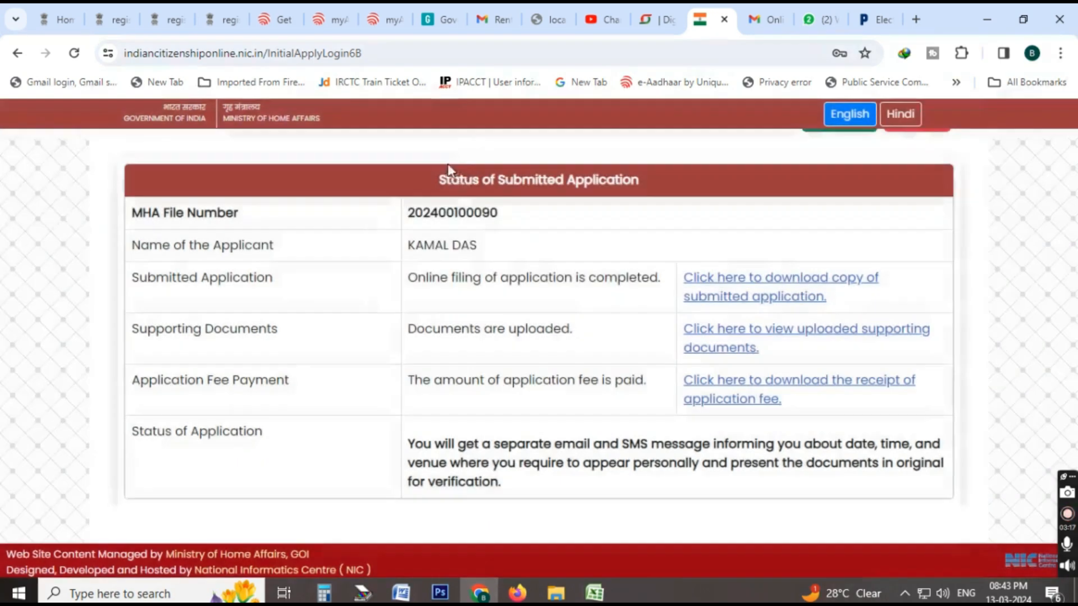
left_click(743, 396)
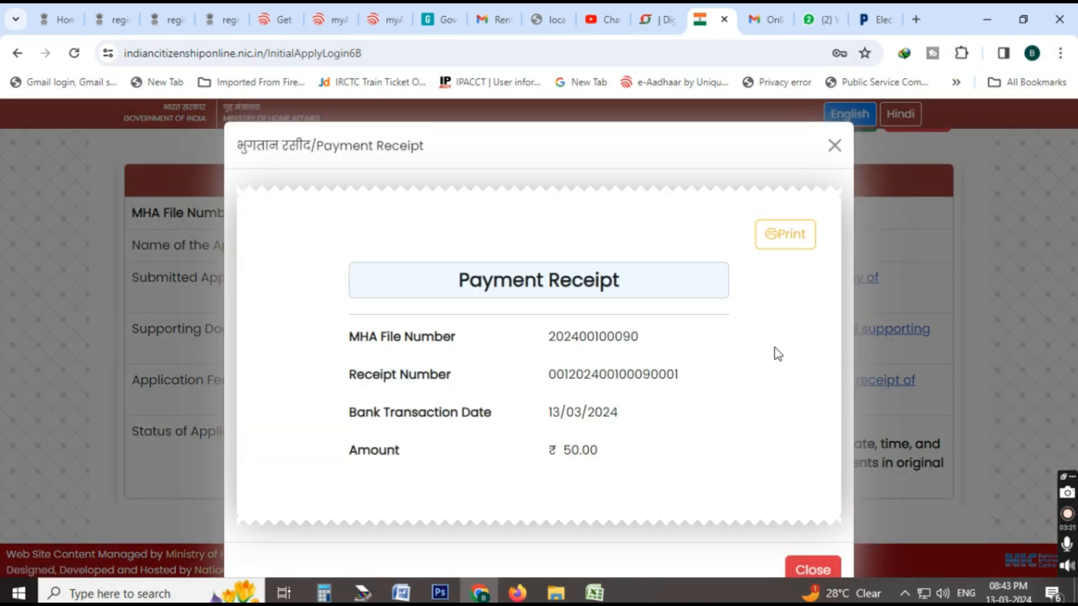
scroll(794, 474, "down", 1)
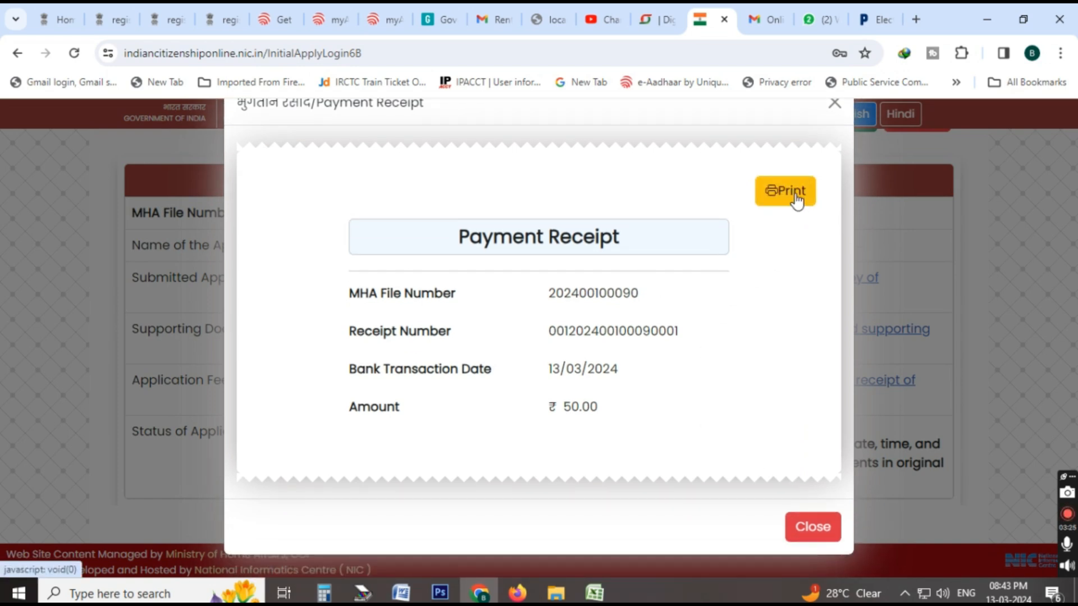
left_click(821, 543)
View the list of uploaded supporting documents for the submitted application, including the affidavit and parents' birth evidence, and close it.
left_click(762, 332)
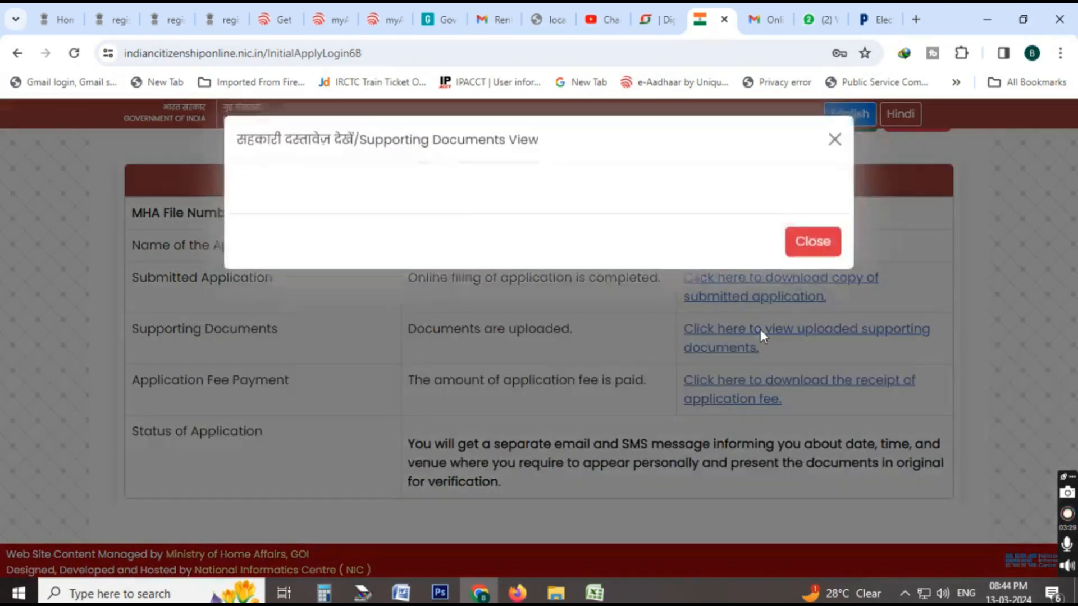
scroll(633, 357, "down", 5)
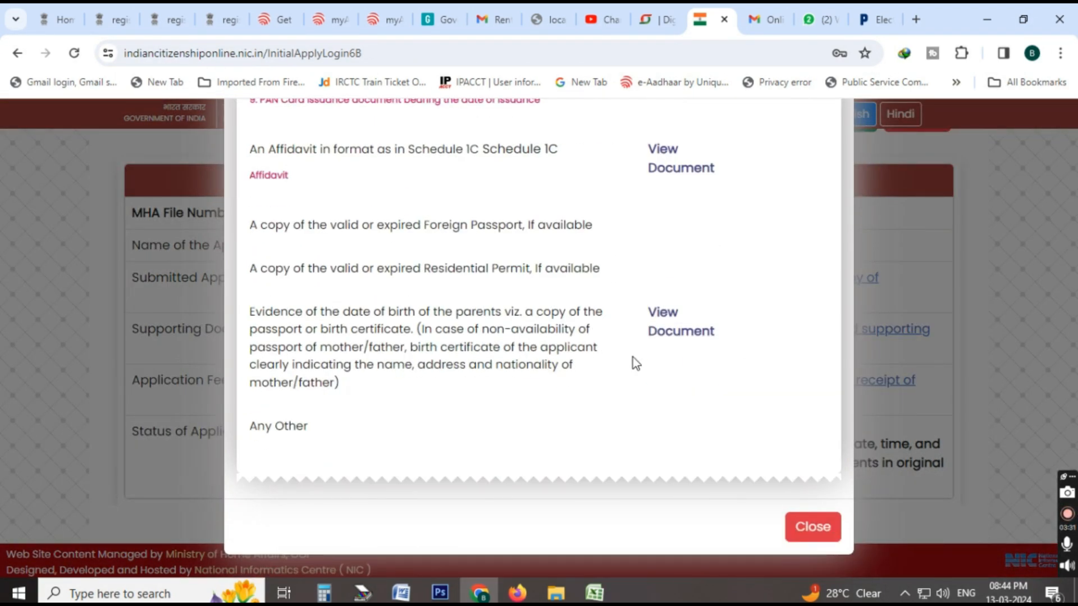
left_click(809, 529)
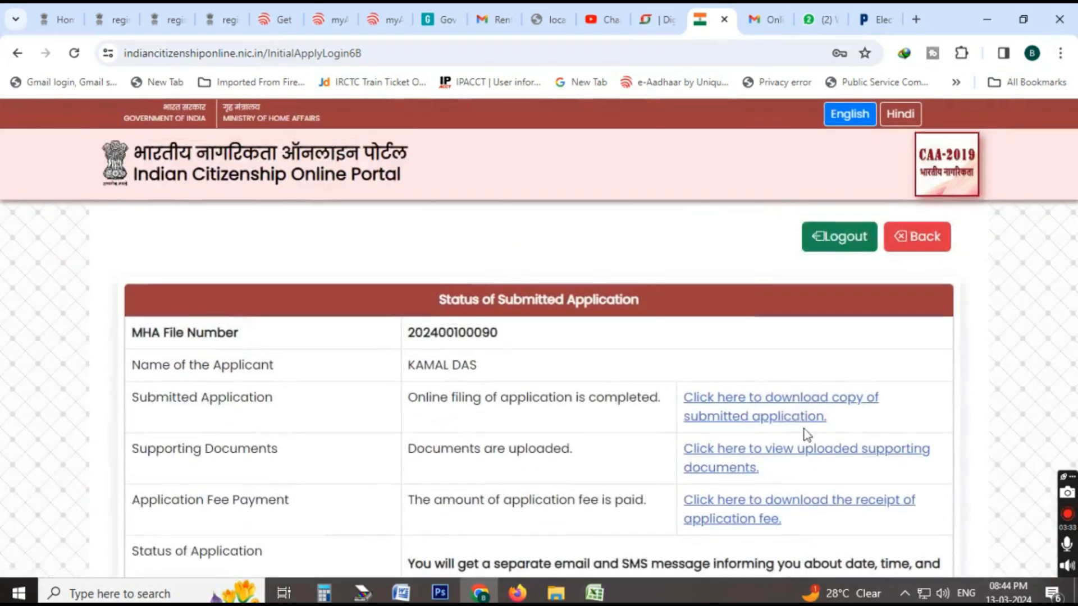
Download the PDF copy of the submitted application to New folder (7), and review its pages through the document lists before closing it.
left_click(793, 406)
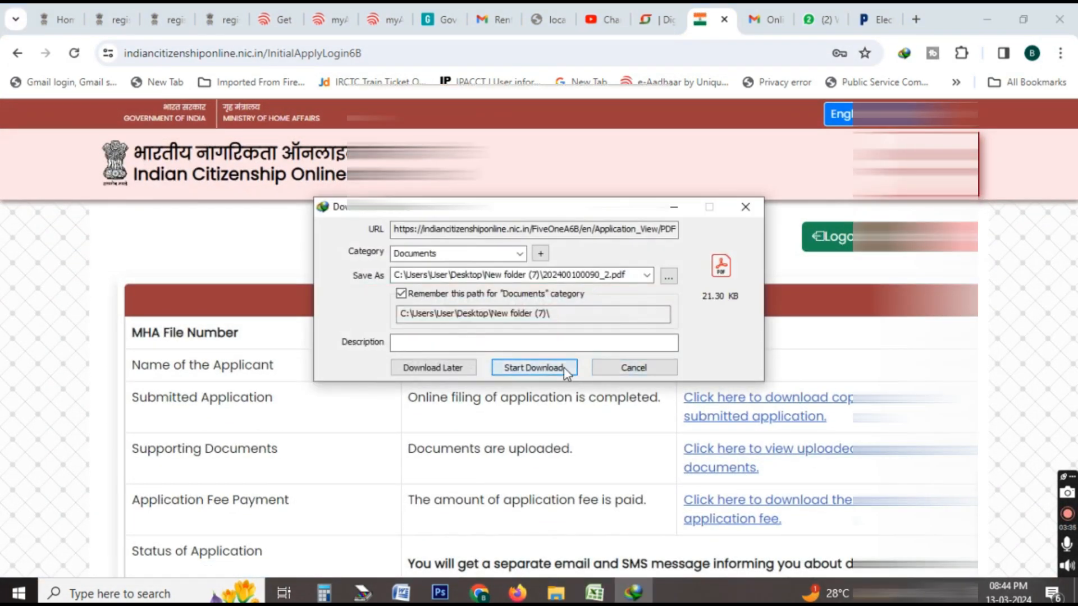
left_click(561, 369)
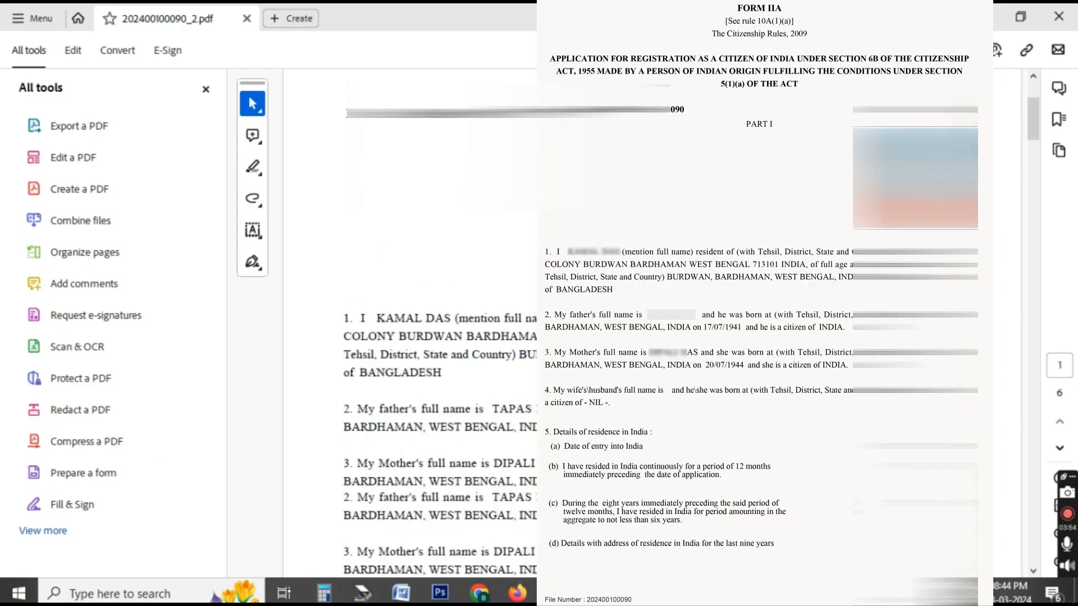
scroll(410, 337, "down", 10)
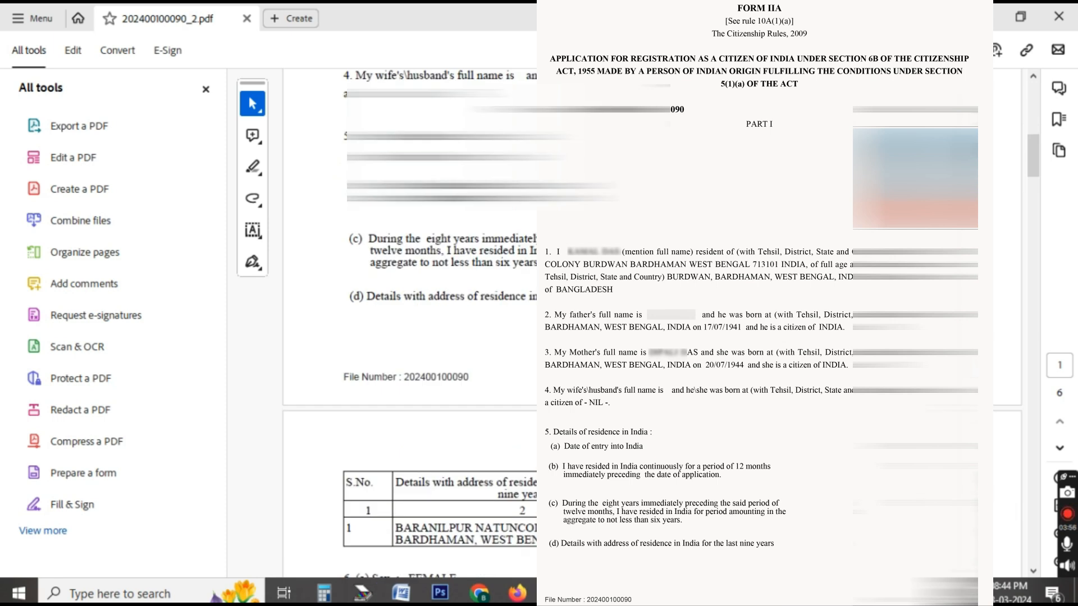
scroll(410, 337, "down", 10)
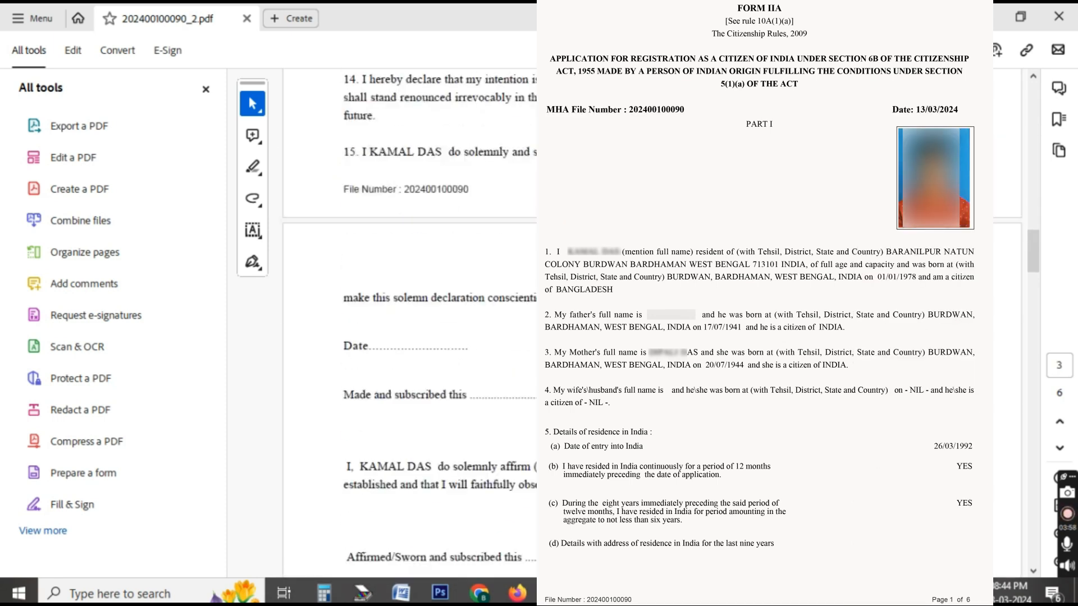
scroll(410, 337, "down", 10)
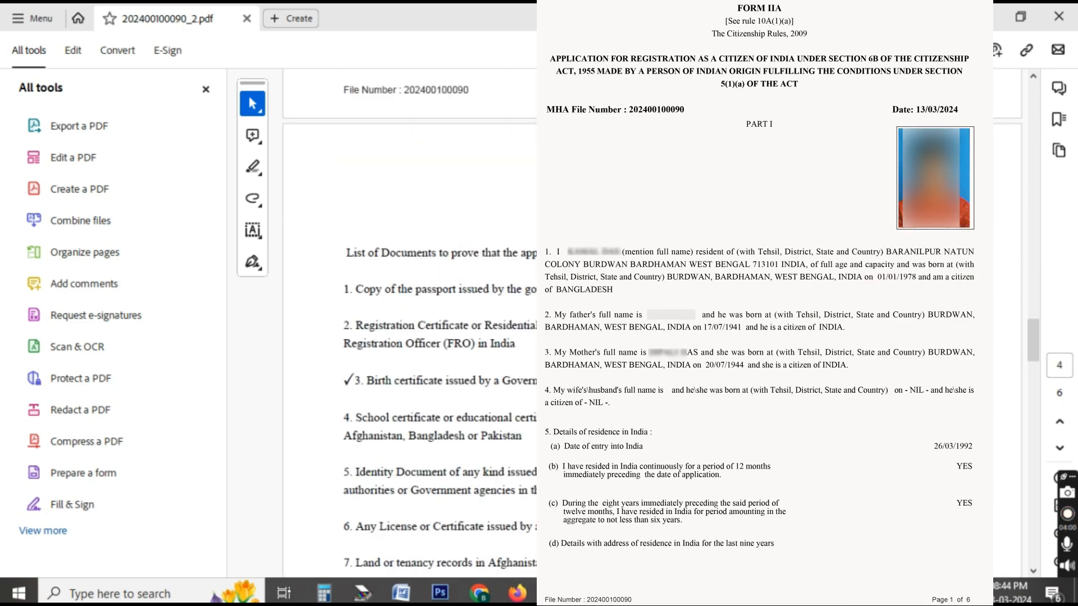
scroll(410, 336, "down", 15)
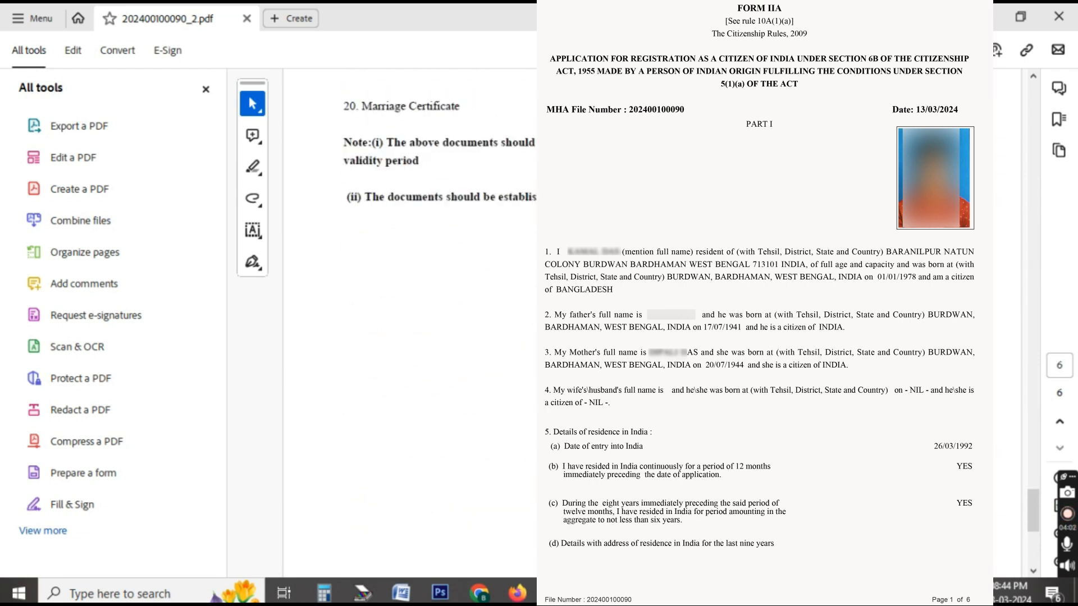
scroll(410, 337, "up", 20)
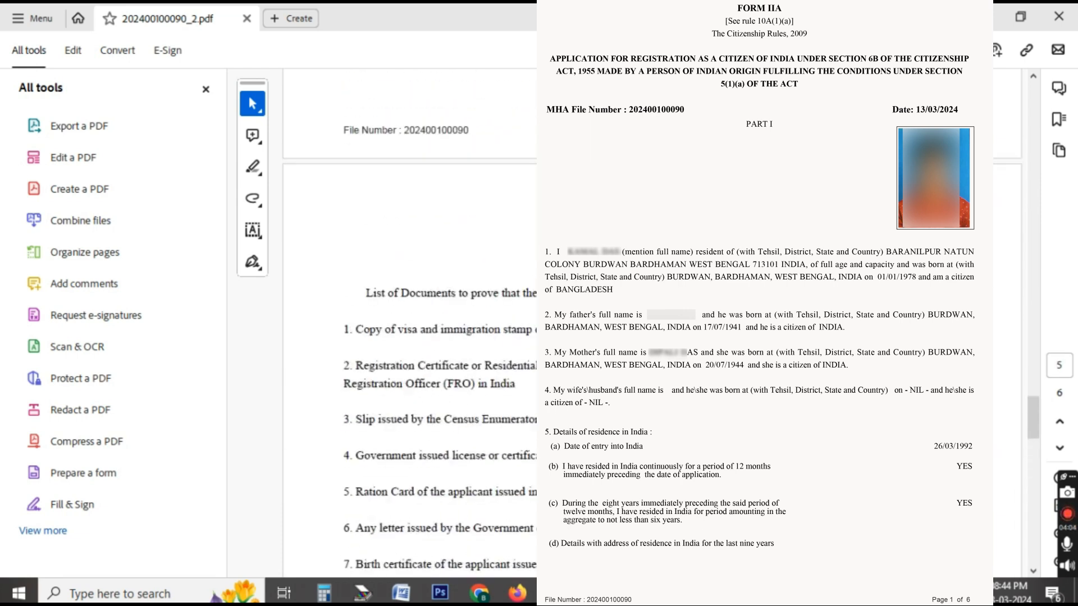
scroll(410, 337, "up", 20)
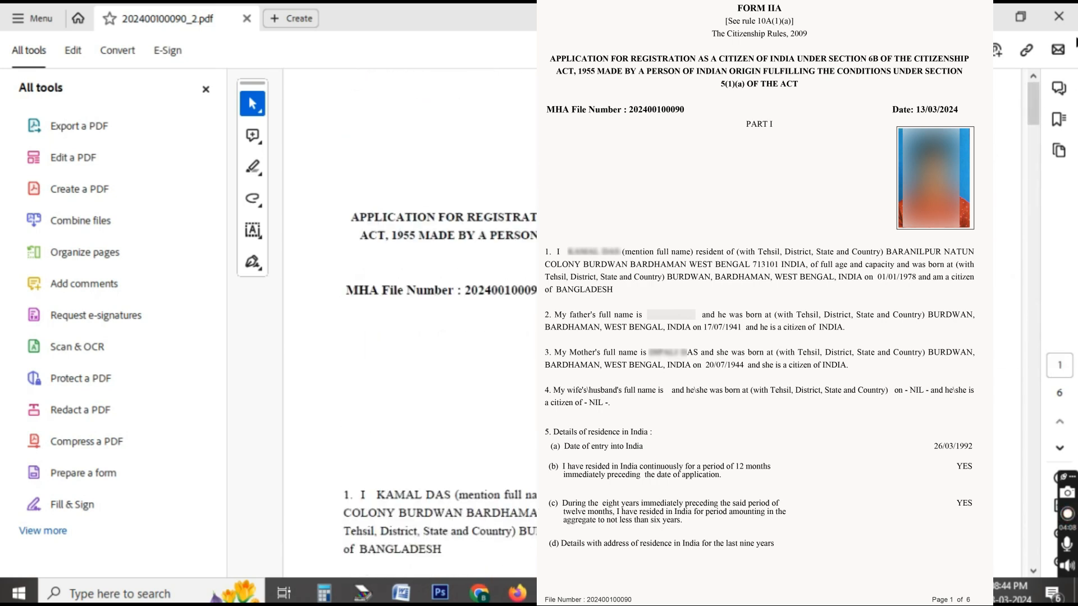
left_click(1059, 16)
Open the other saved application PDF, the one without the _2 suffix, check its residence and personal particulars, and close it.
double_click(234, 213)
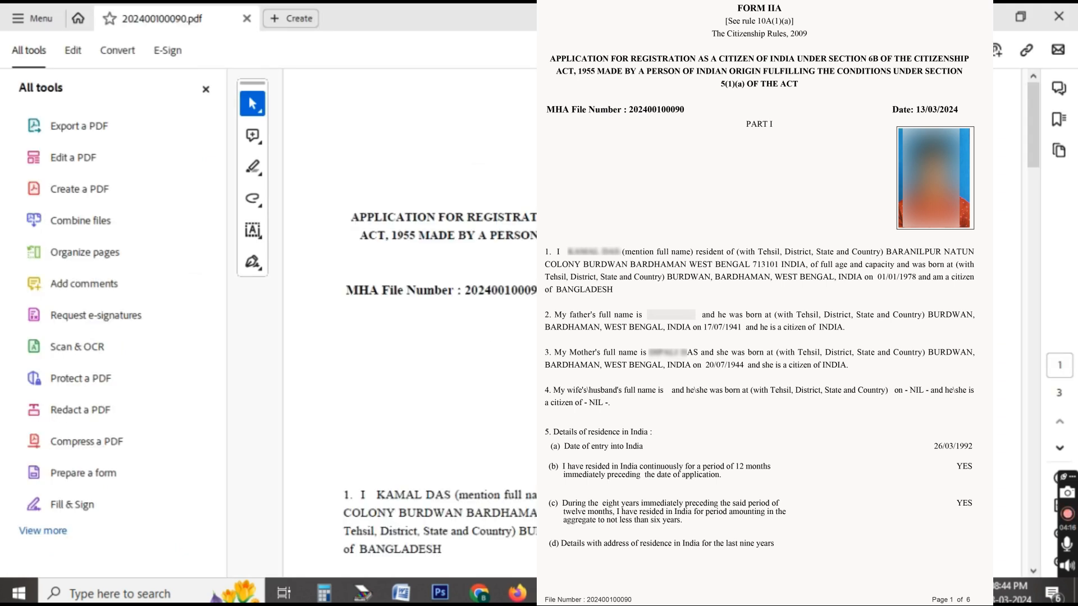
scroll(651, 323, "down", 8)
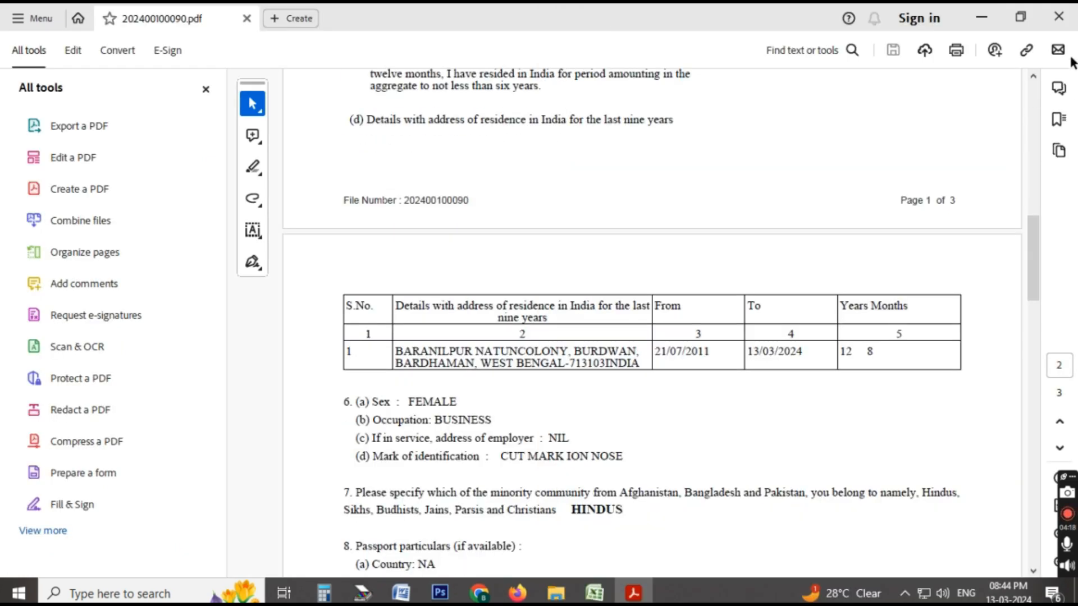
left_click(1059, 16)
Switch back to Chrome, look over the submitted application's status page, and return to the applicant's account page with the user profile.
left_click(479, 593)
scroll(716, 377, "down", 2)
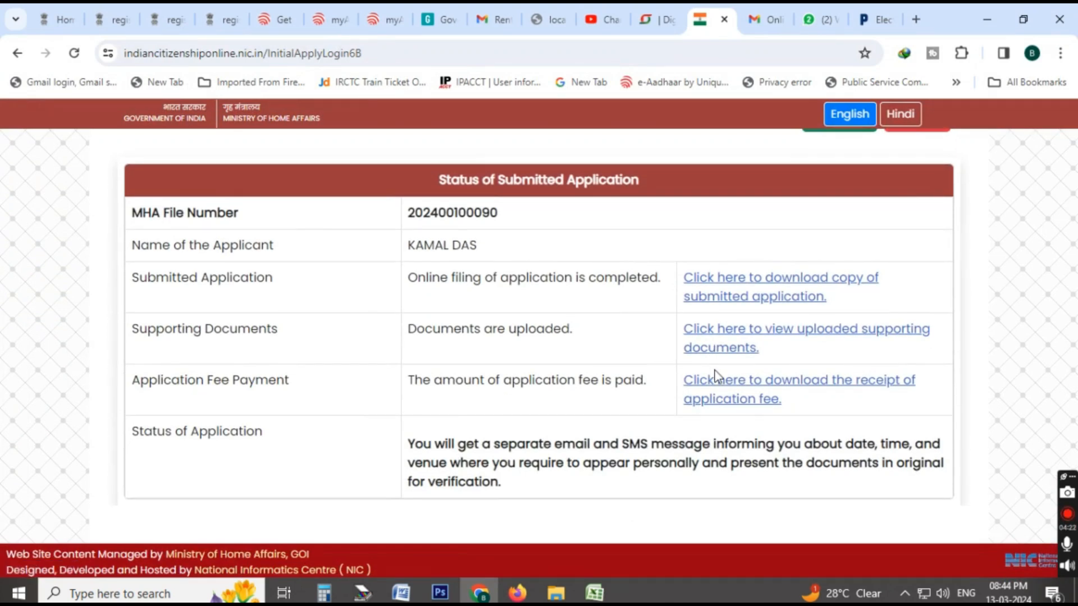
scroll(699, 341, "up", 2)
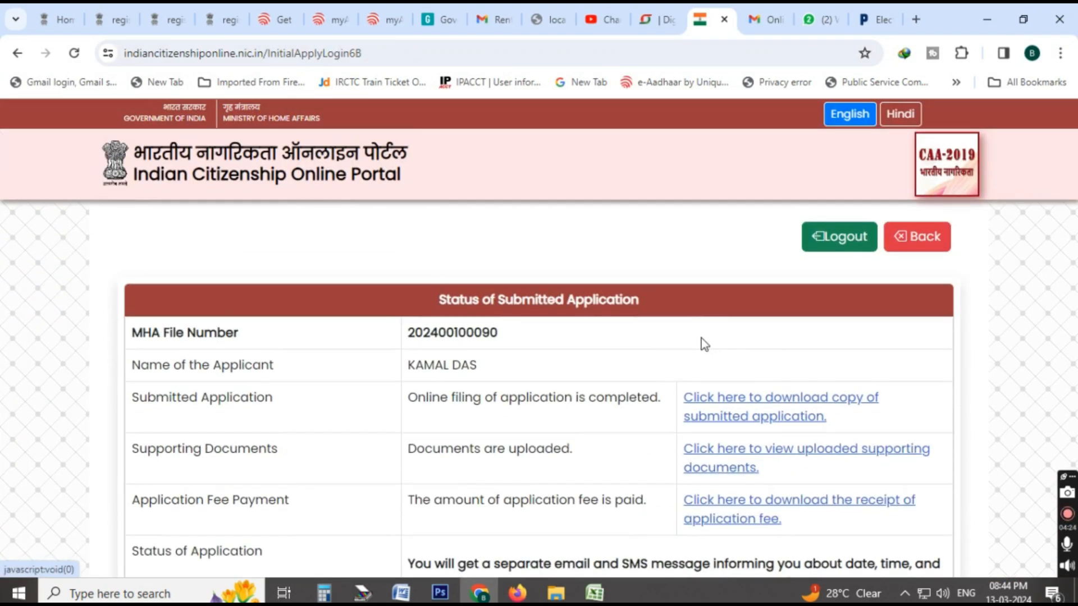
left_click(917, 236)
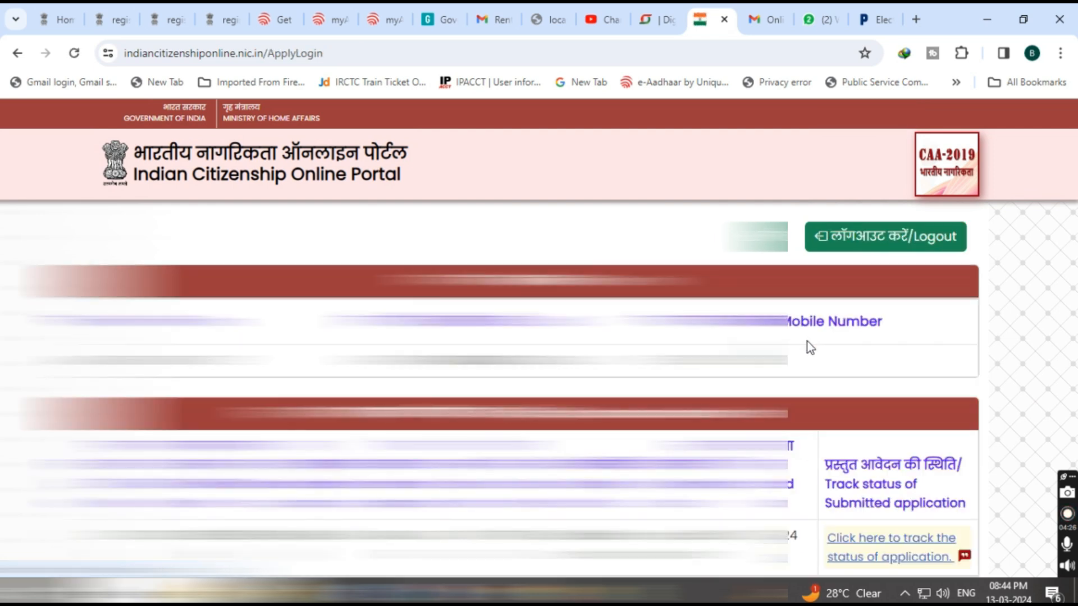
scroll(807, 342, "down", 2)
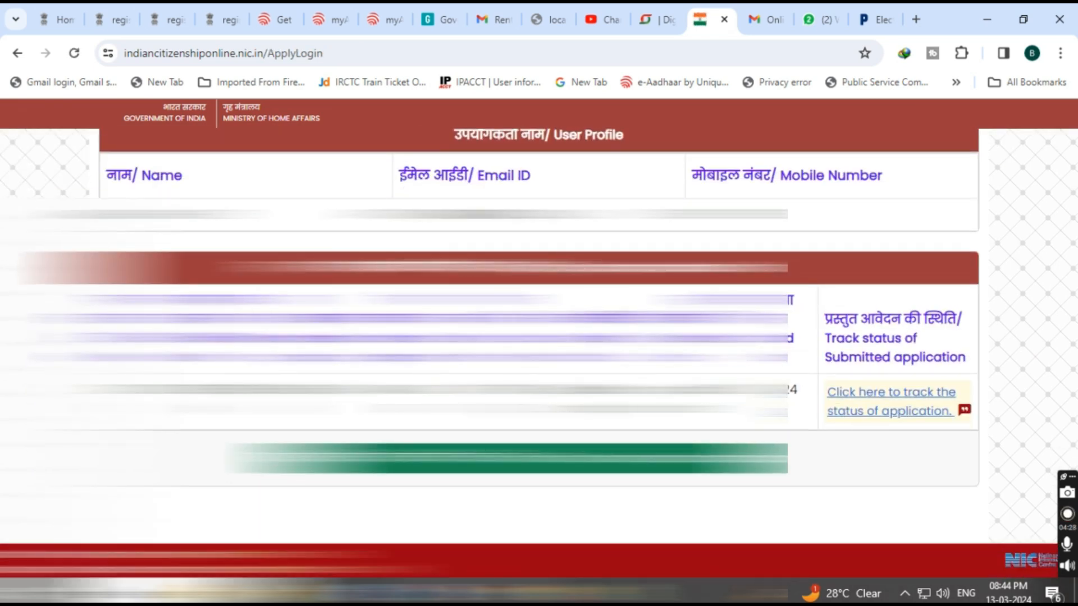